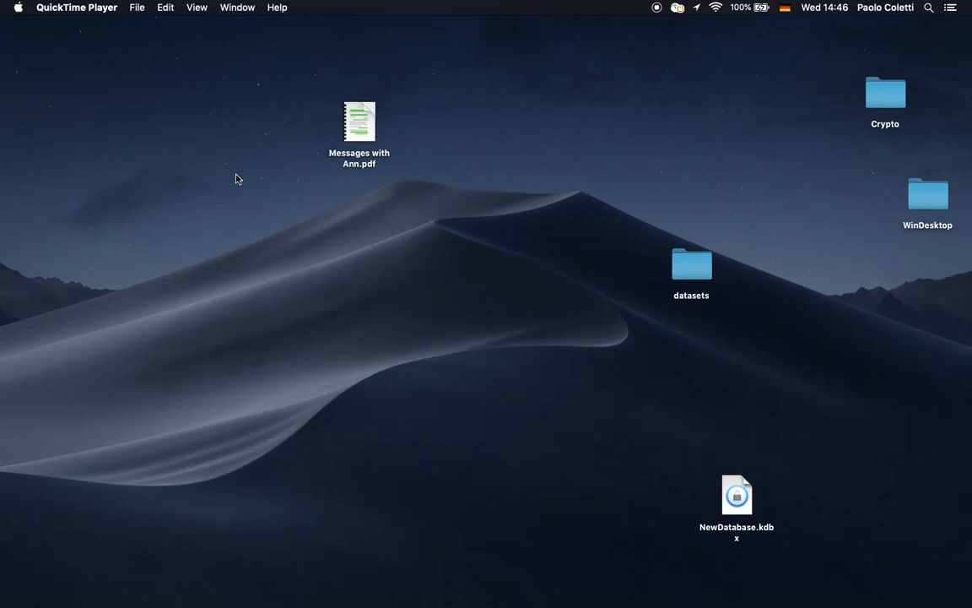
key("ctrl+Up")
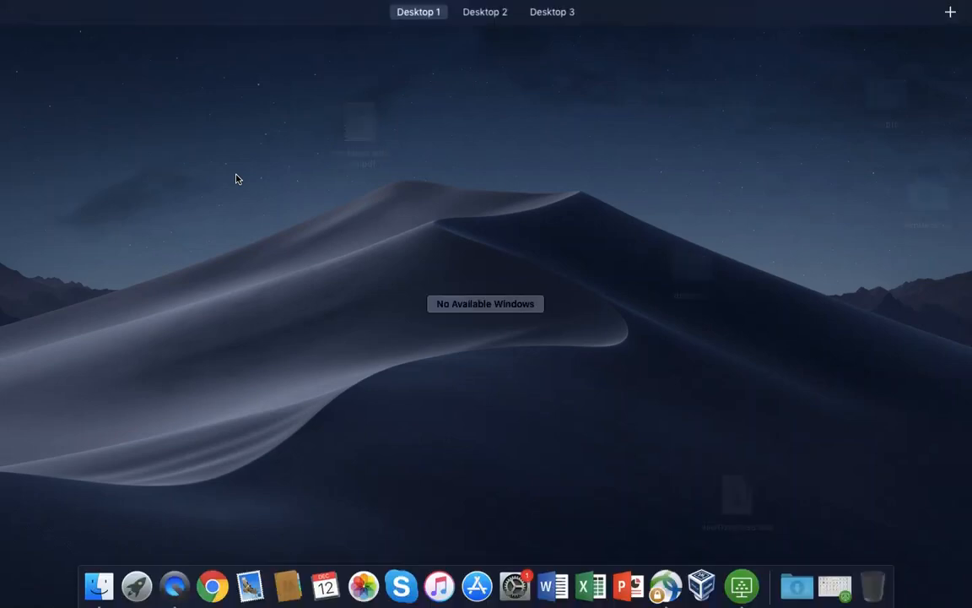
left_click(234, 178)
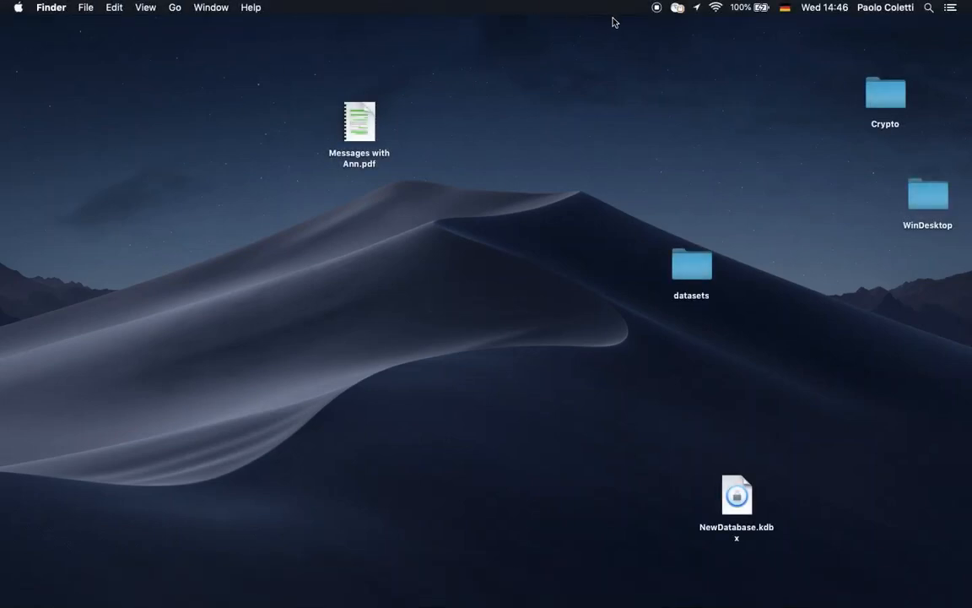
left_click(677, 7)
left_click(637, 57)
- Connect to the favourite server smb://ubz01fst.unibz.it/Courses and move its window so the whole listing fits on screen
left_click(175, 8)
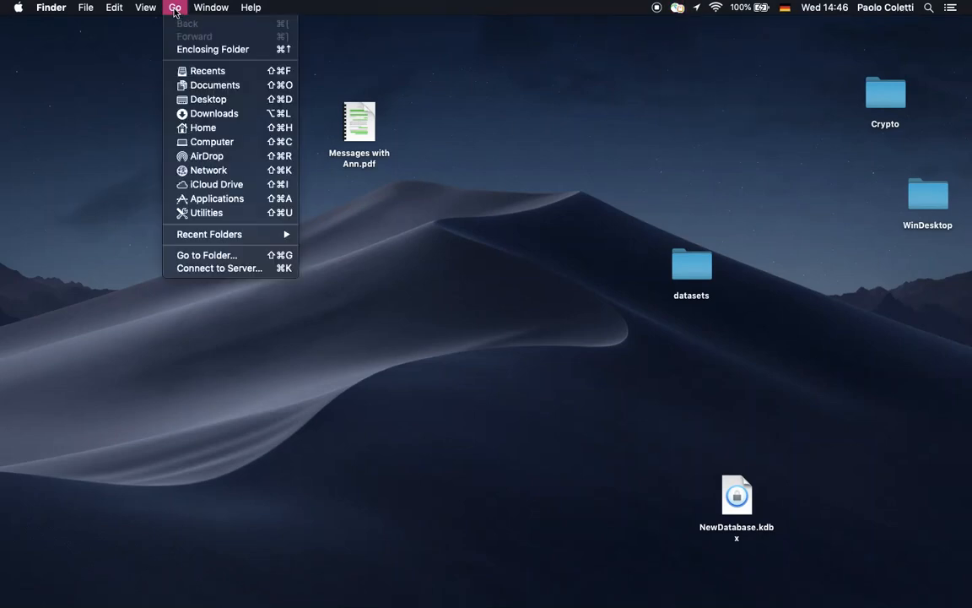
left_click(225, 268)
left_click(392, 177)
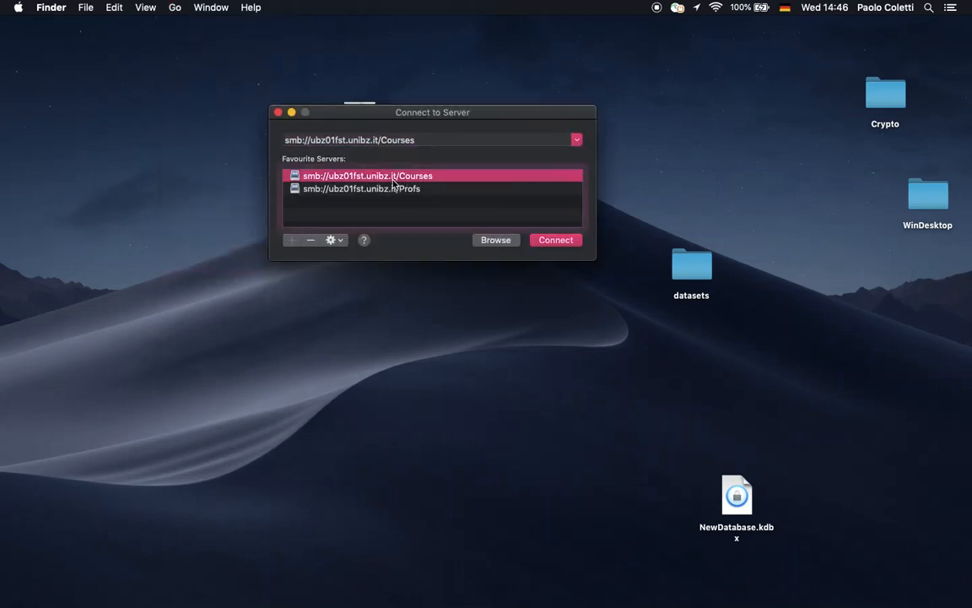
double_click(392, 177)
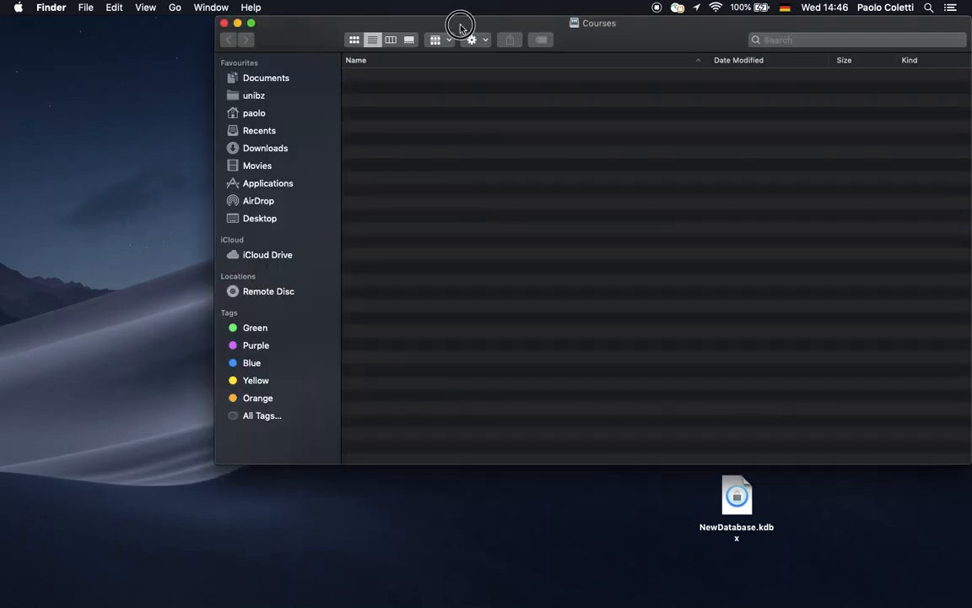
left_click_drag(457, 40, 391, 73)
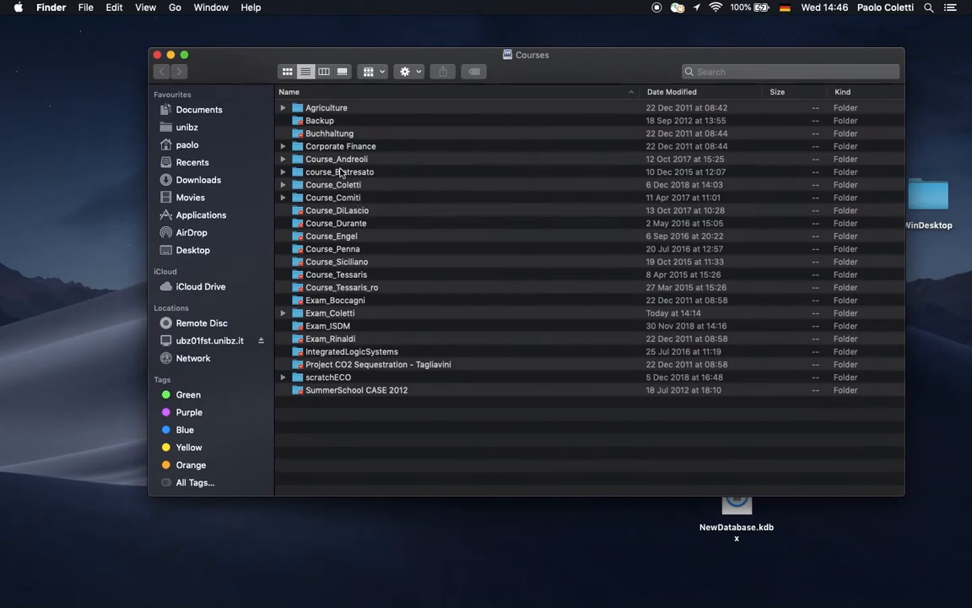
- Open PrivateCompanies.xlsx from the personal subfolder of the teacher's exam folder and show the workbook full screen
double_click(319, 312)
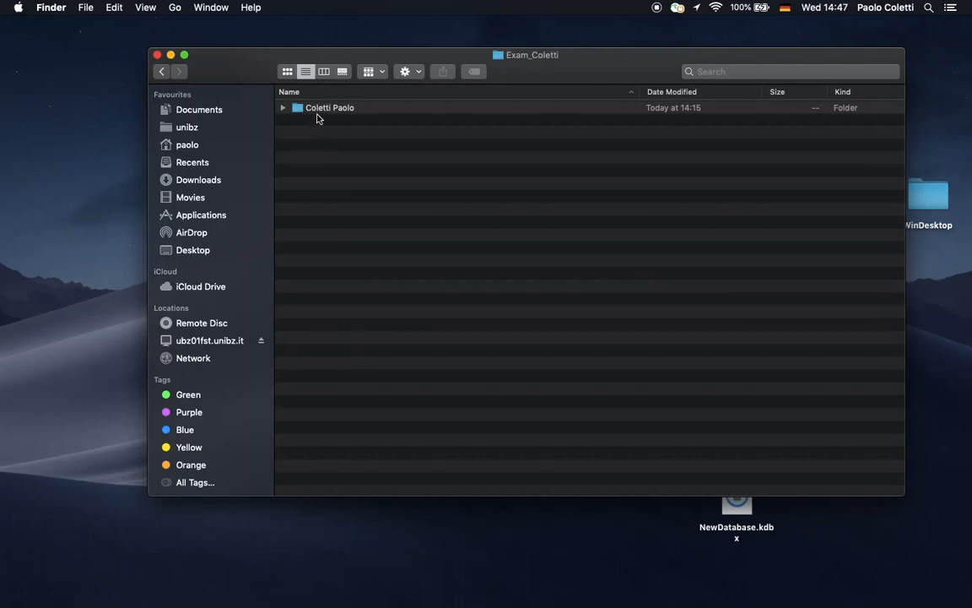
left_click(319, 113)
double_click(319, 111)
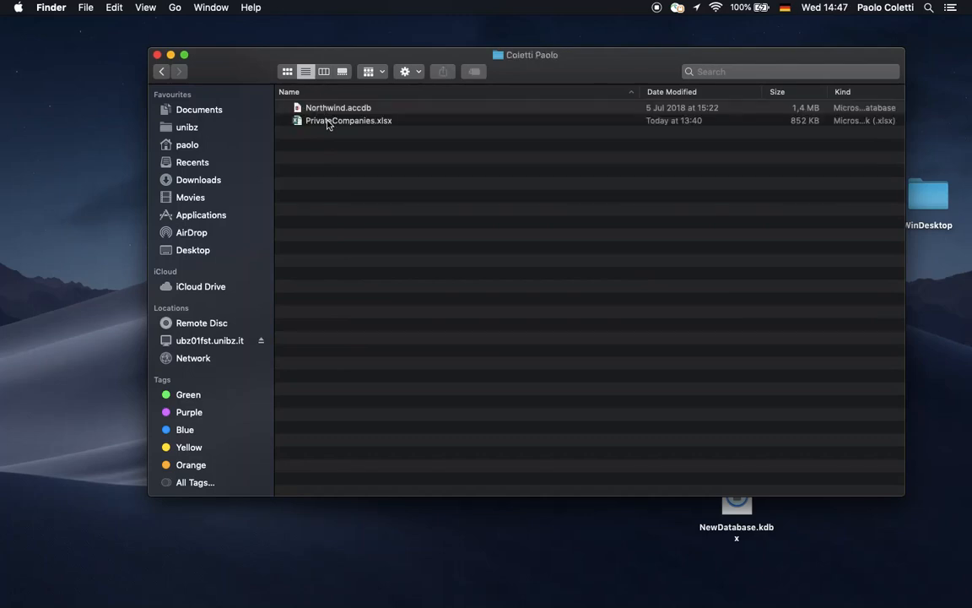
left_click(329, 124)
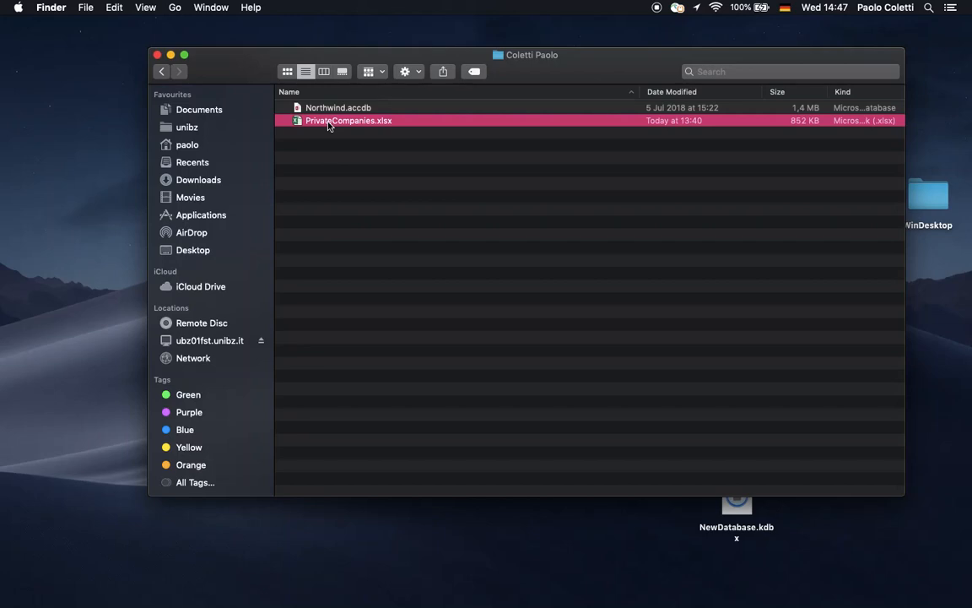
double_click(328, 126)
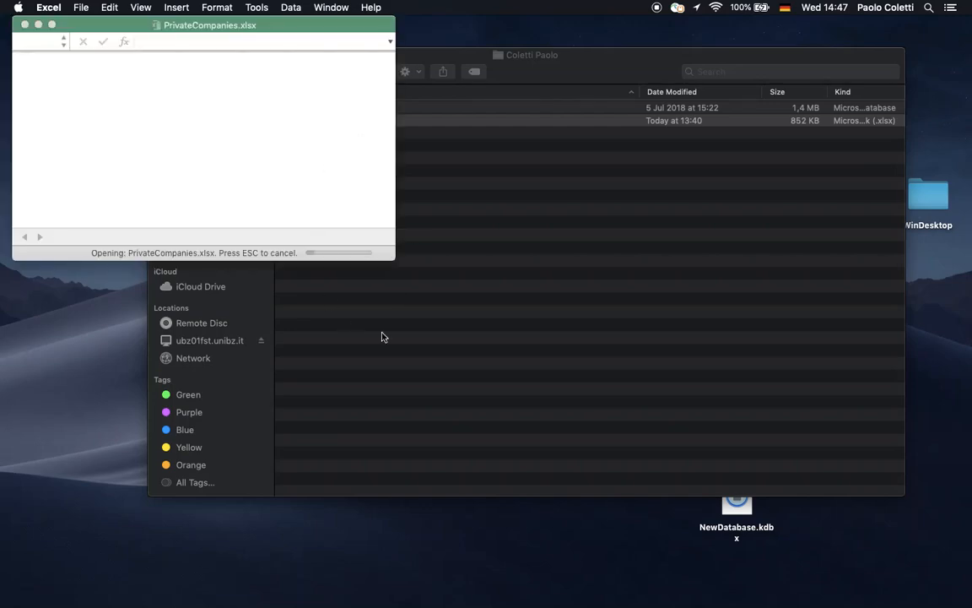
left_click(51, 26)
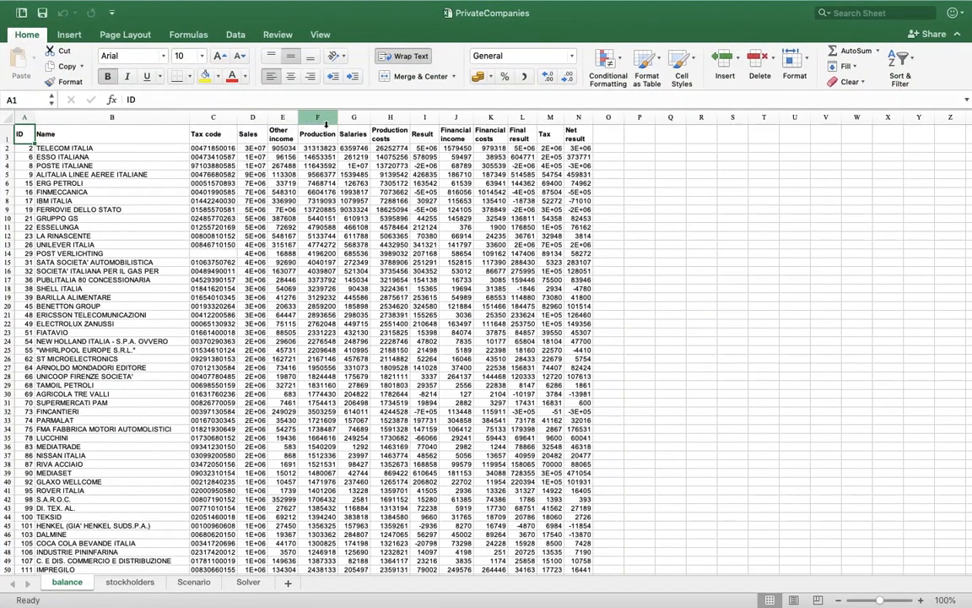
- Fit the width of the Sales column to its contents
left_click_drag(267, 119, 267, 118)
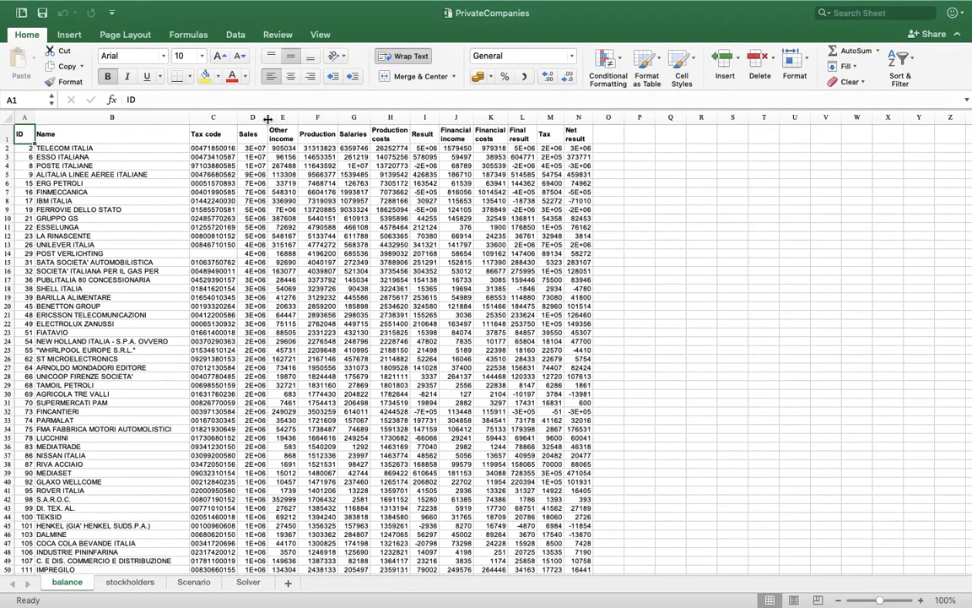
double_click(267, 118)
- Apply blue data bars as conditional formatting to the whole Salaries column and save the workbook
left_click(356, 117)
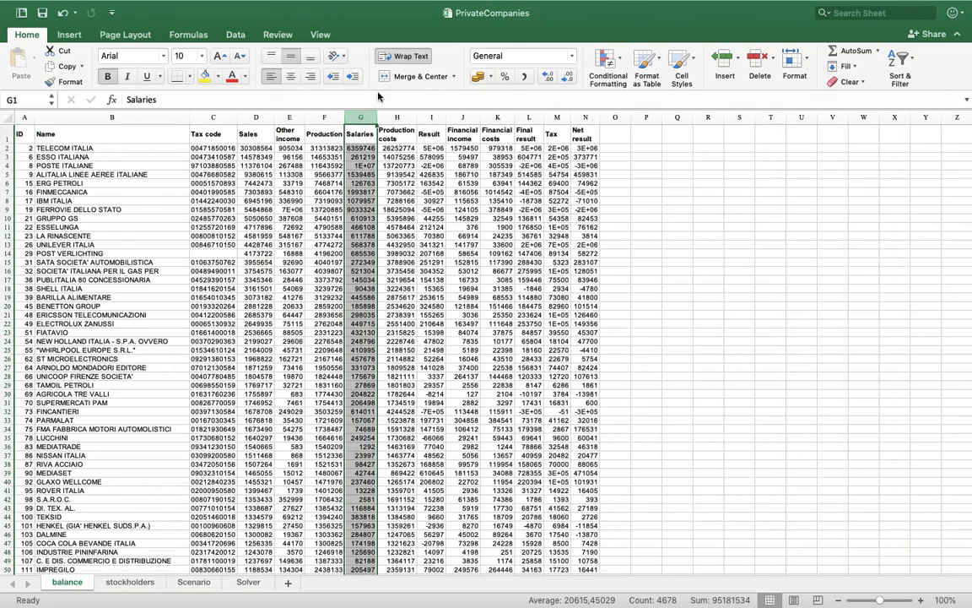
left_click(608, 61)
mouse_move(631, 125)
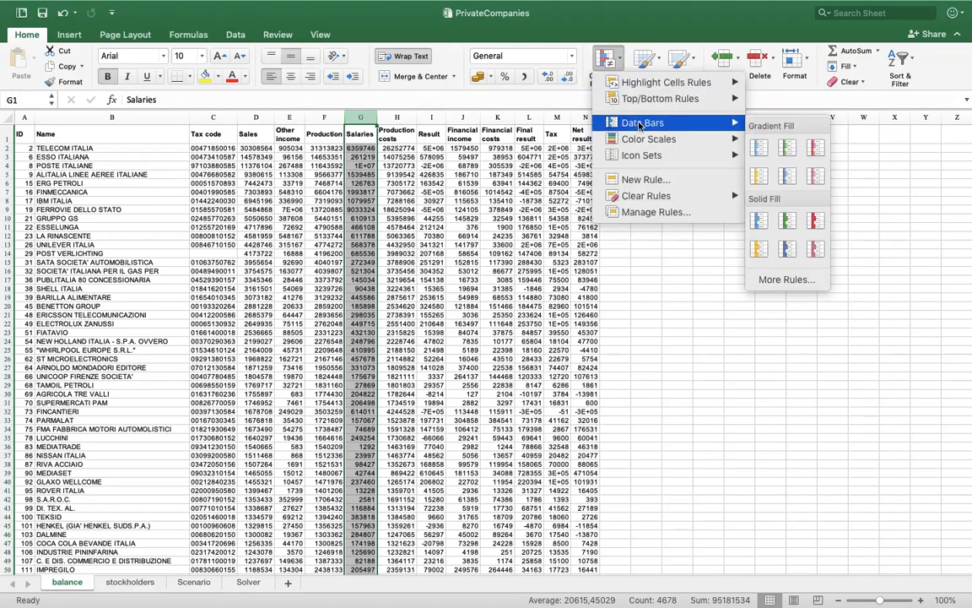
left_click(762, 209)
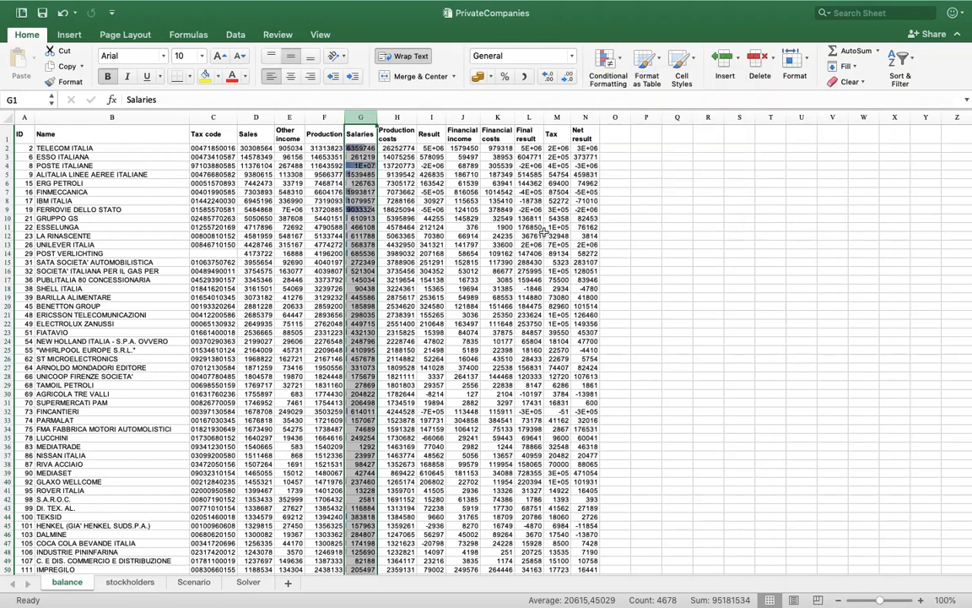
left_click(547, 237)
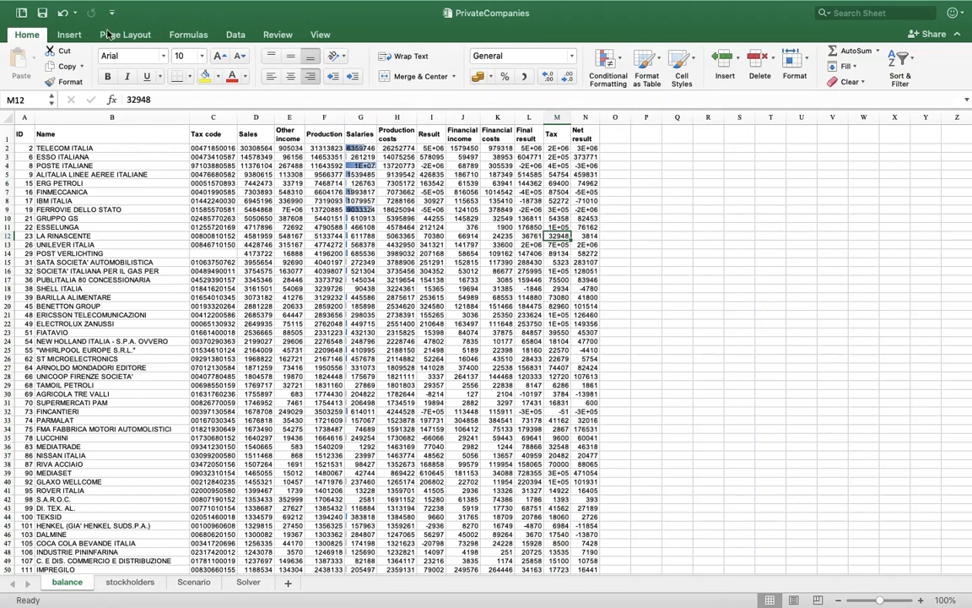
left_click(40, 14)
- Calculate the sample standard deviation of the Salaries column in cell P2 with =STDEV.S(G:G)
left_click(651, 148)
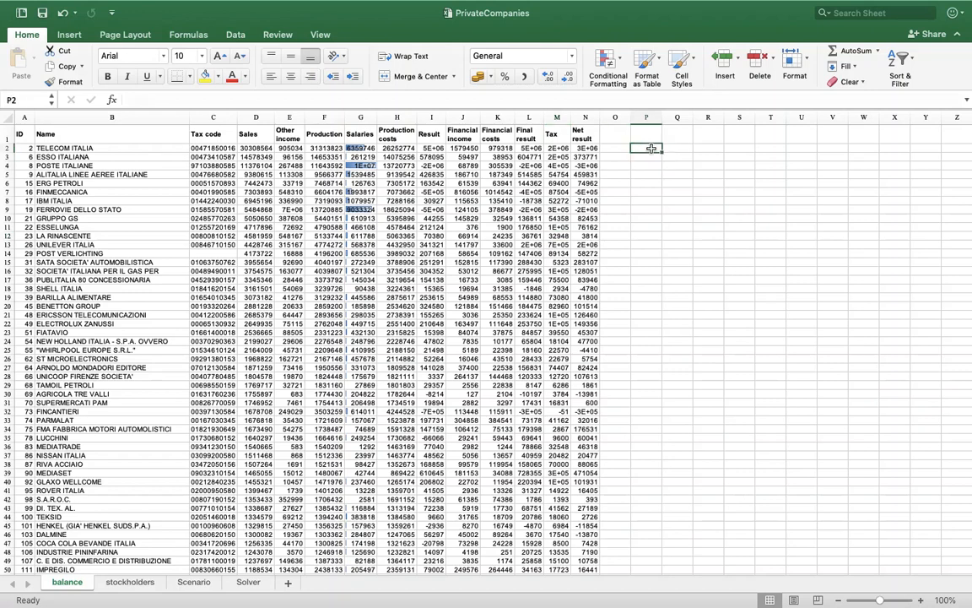
type("=STD")
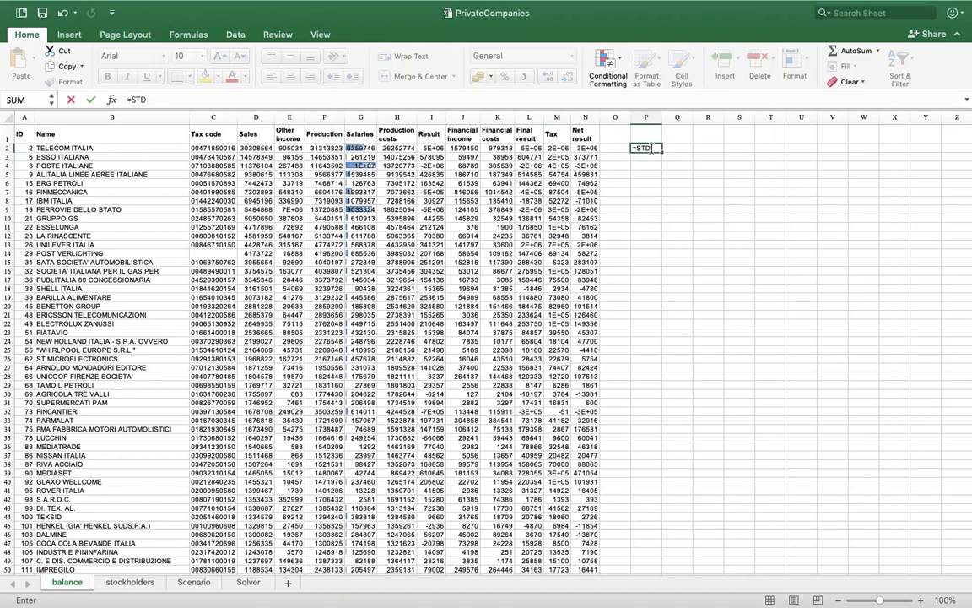
type("EV.S(")
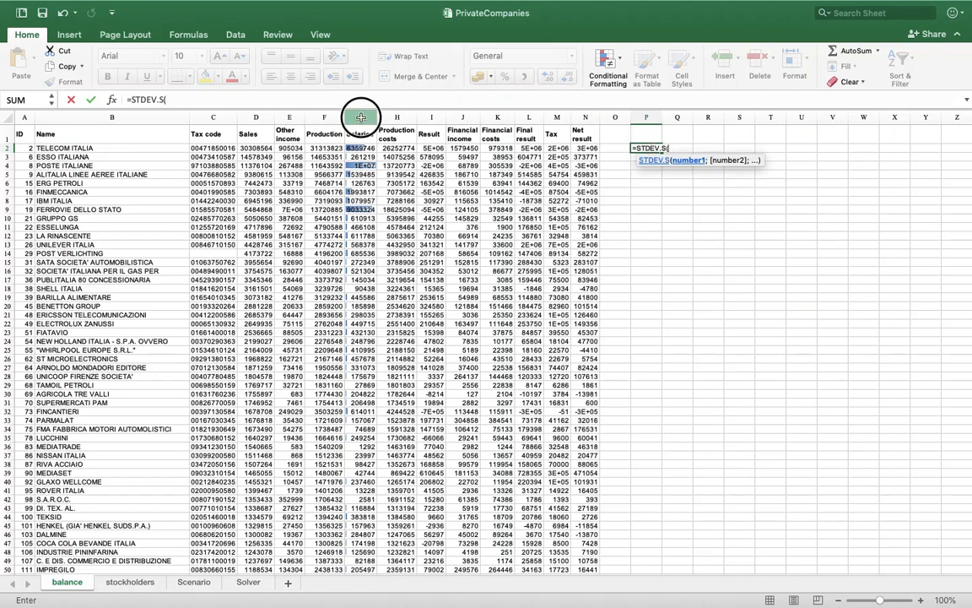
left_click(361, 116)
type(")")
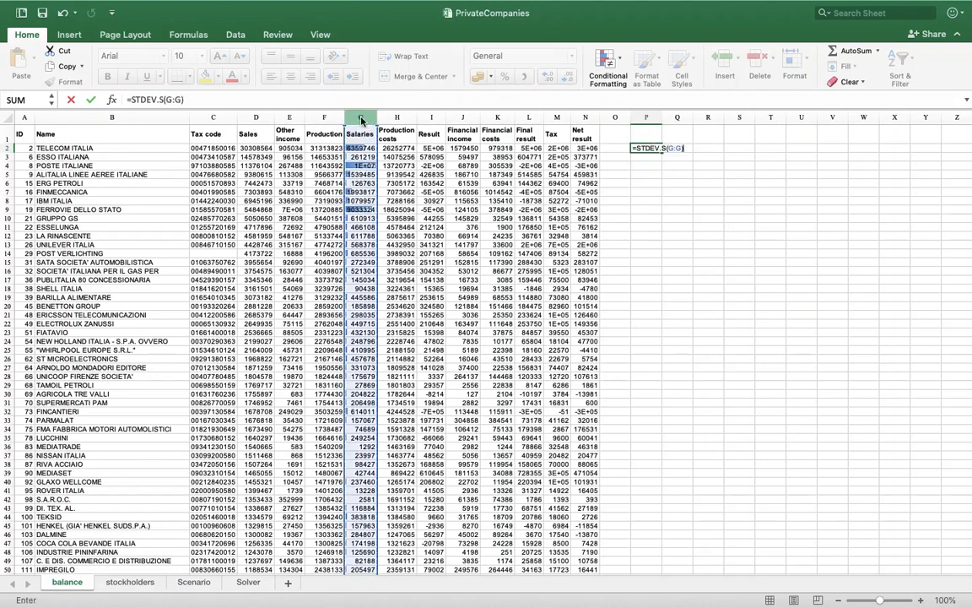
key("Return")
- Calculate the sample variance of the Salaries column in cell P3 with =VAR.S(G:G)
type("=VAR")
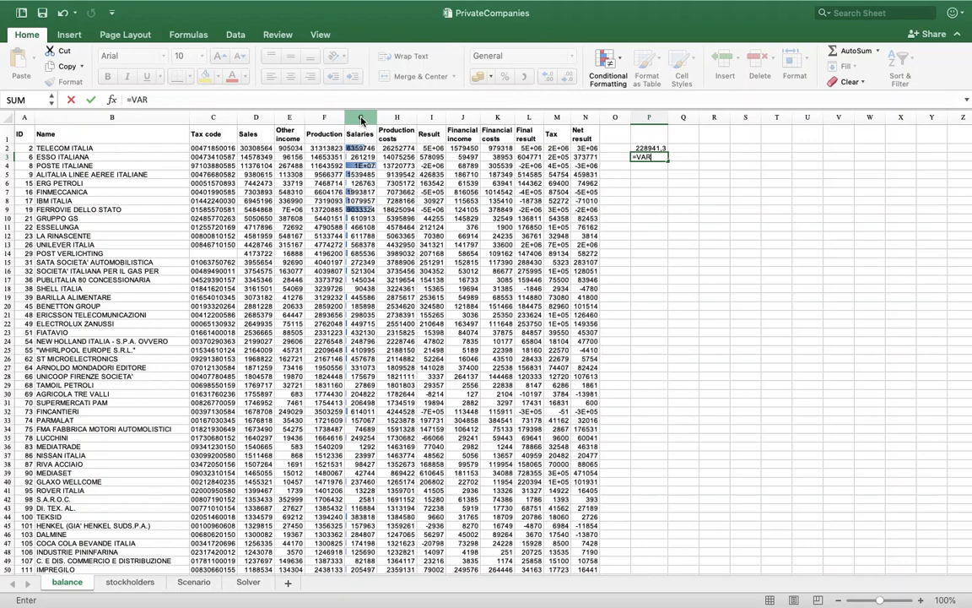
type("(")
key("BackSpace")
type(".S(")
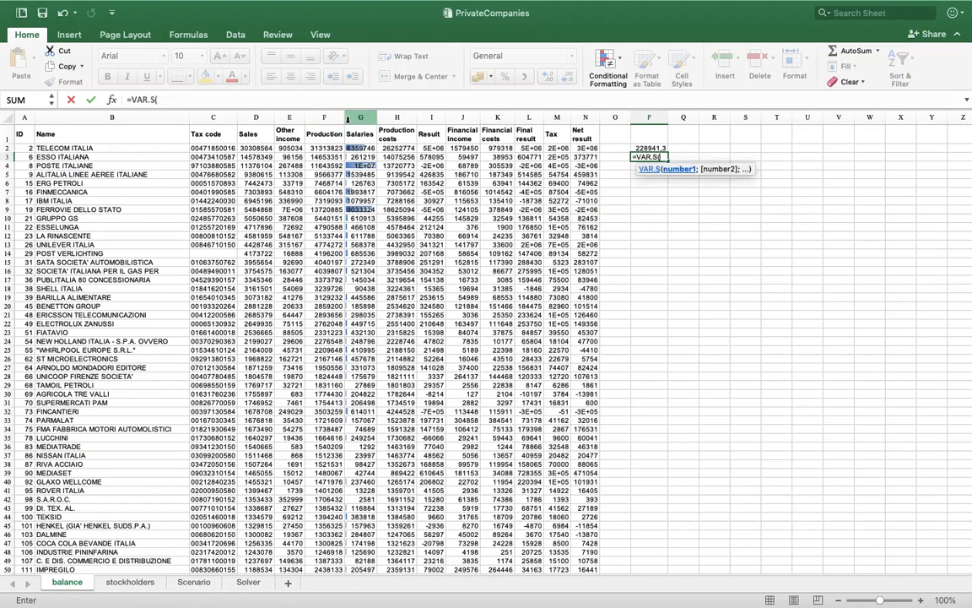
left_click(357, 116)
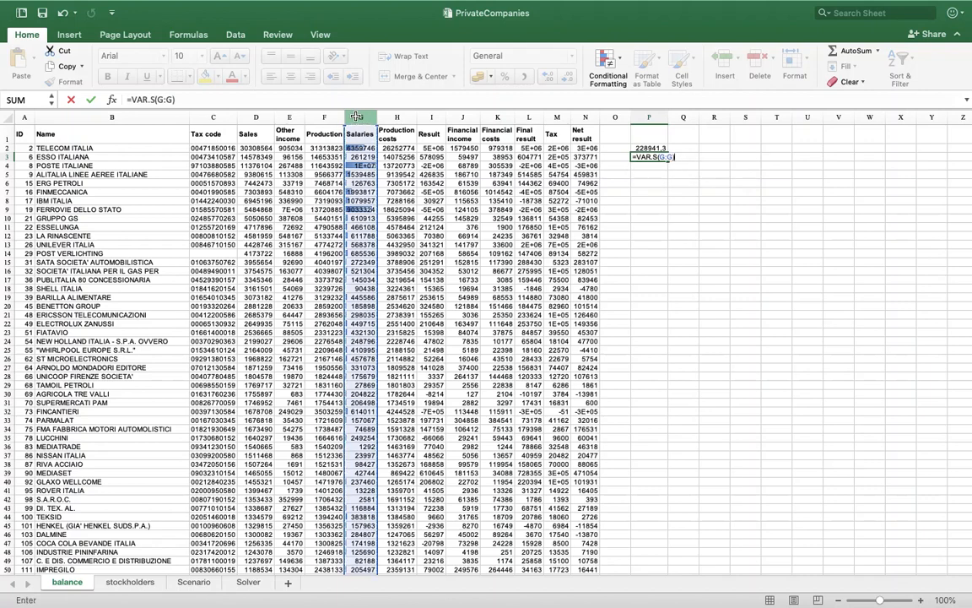
type(")")
key("Return")
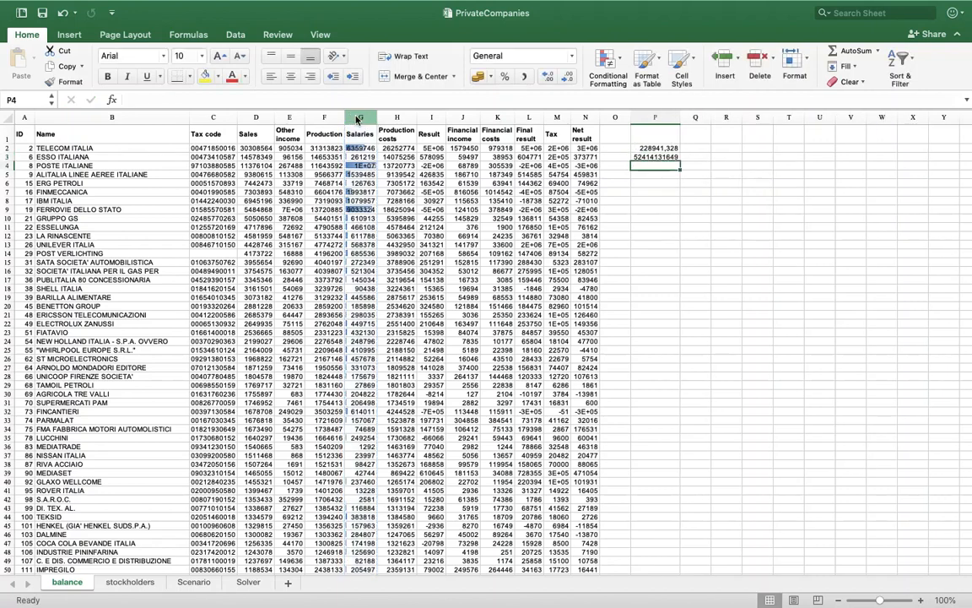
- Average the Tax values below 3000 in cell P4 with =AVERAGEIF(M:M;"<3000";M:M)
left_click(923, 600)
left_click(923, 600)
left_click(923, 600)
left_click(923, 600)
left_click(923, 600)
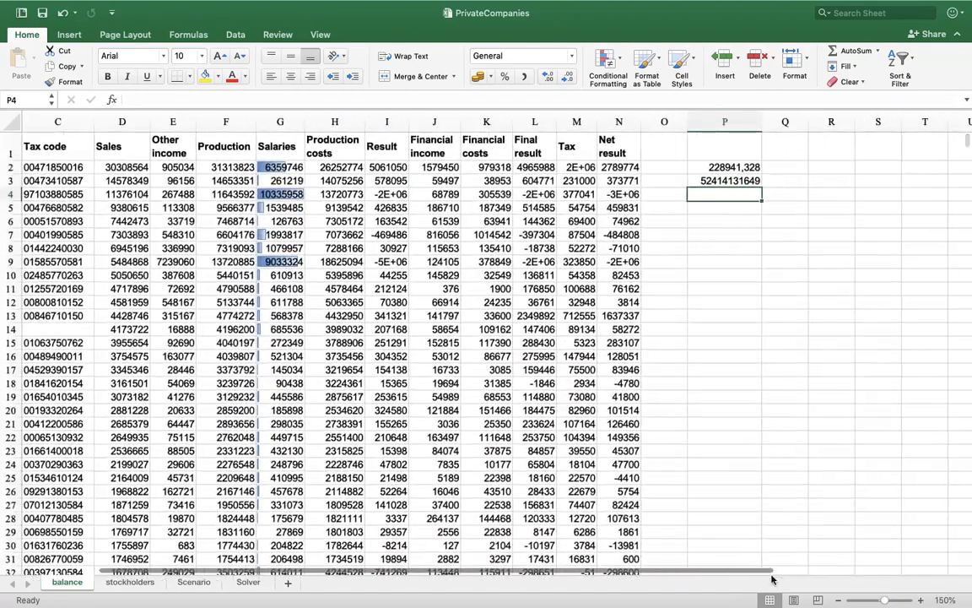
left_click_drag(740, 570, 775, 572)
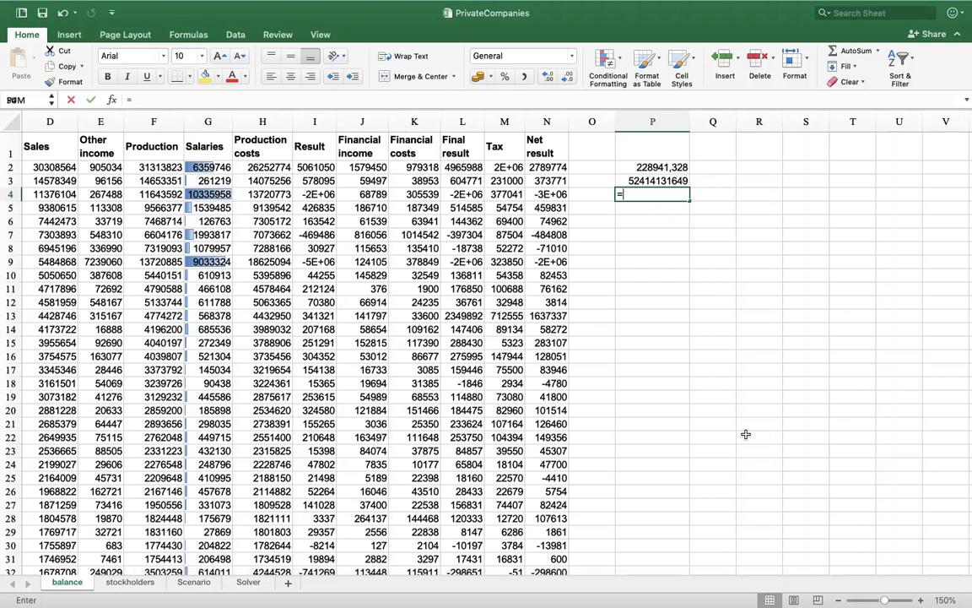
type("=AVERAGEIF(")
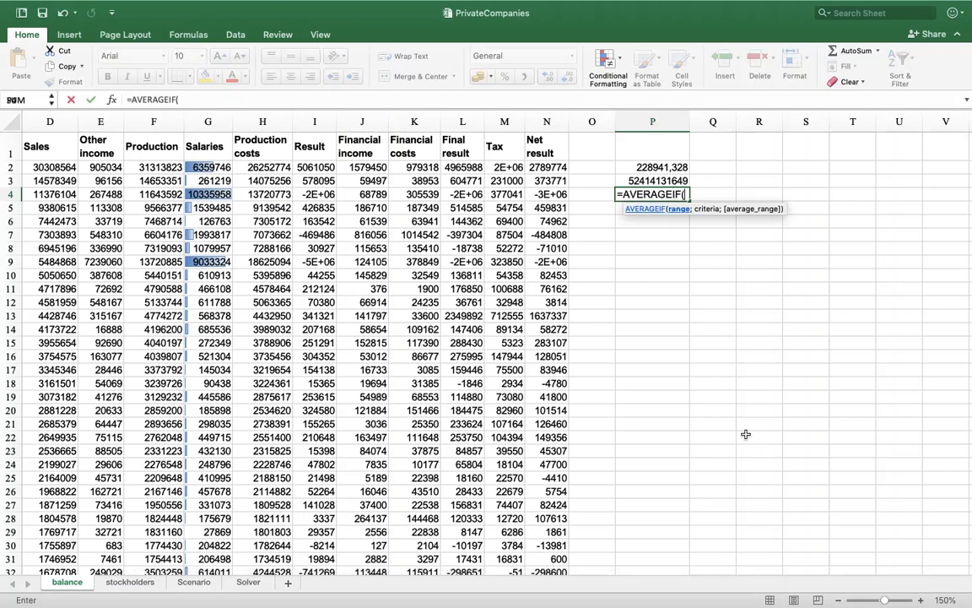
left_click(504, 123)
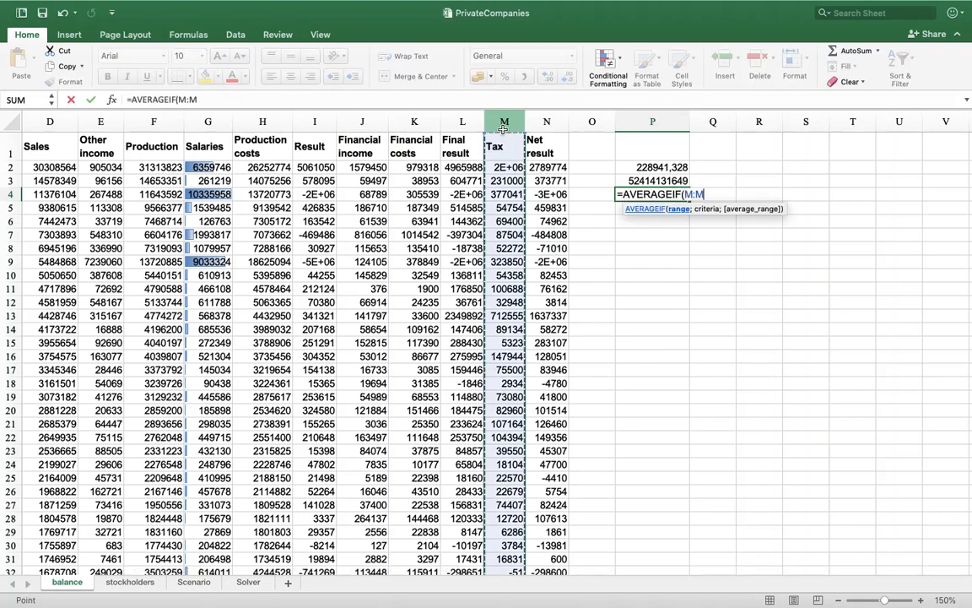
type(";\"<")
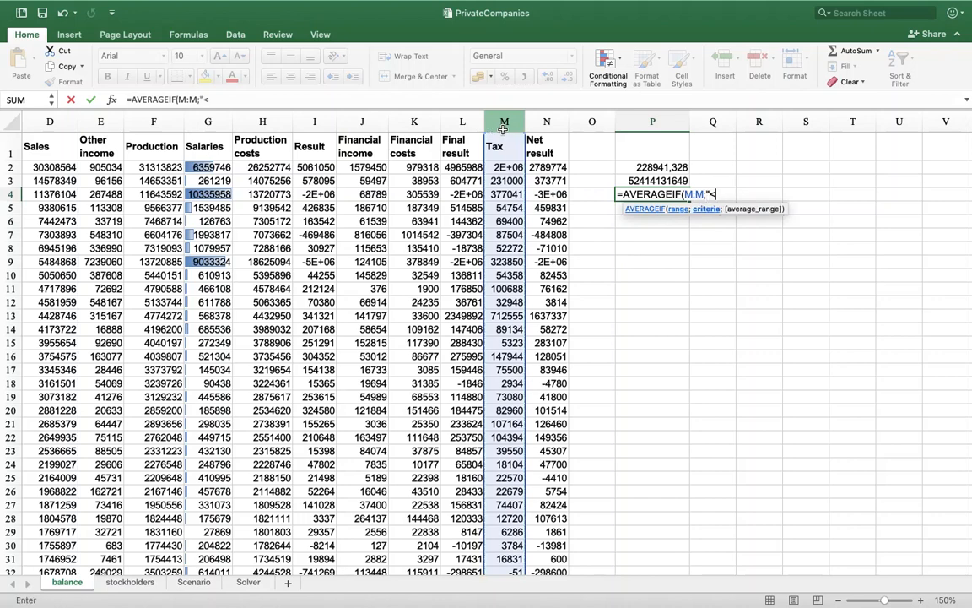
type("3000\";")
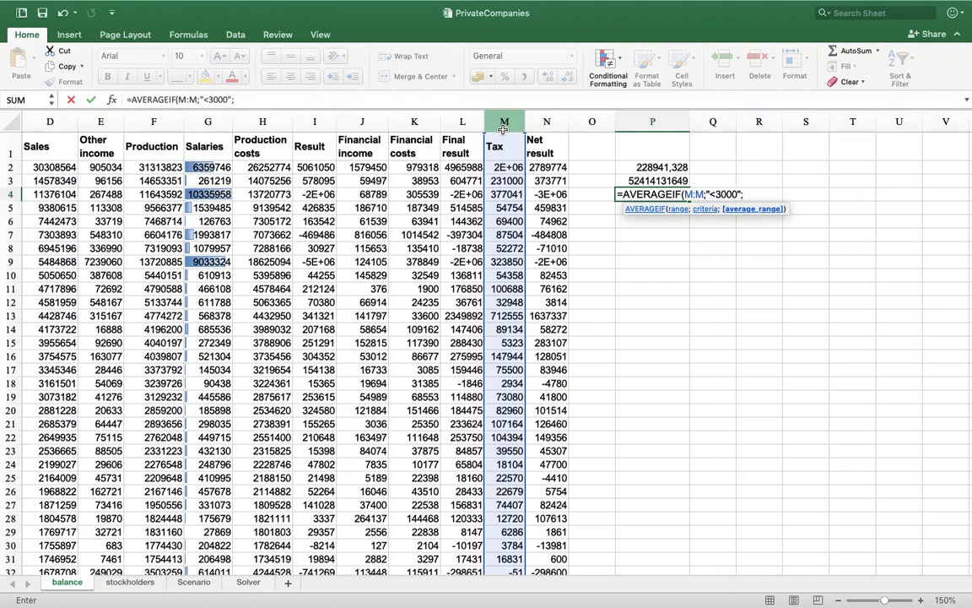
left_click(504, 123)
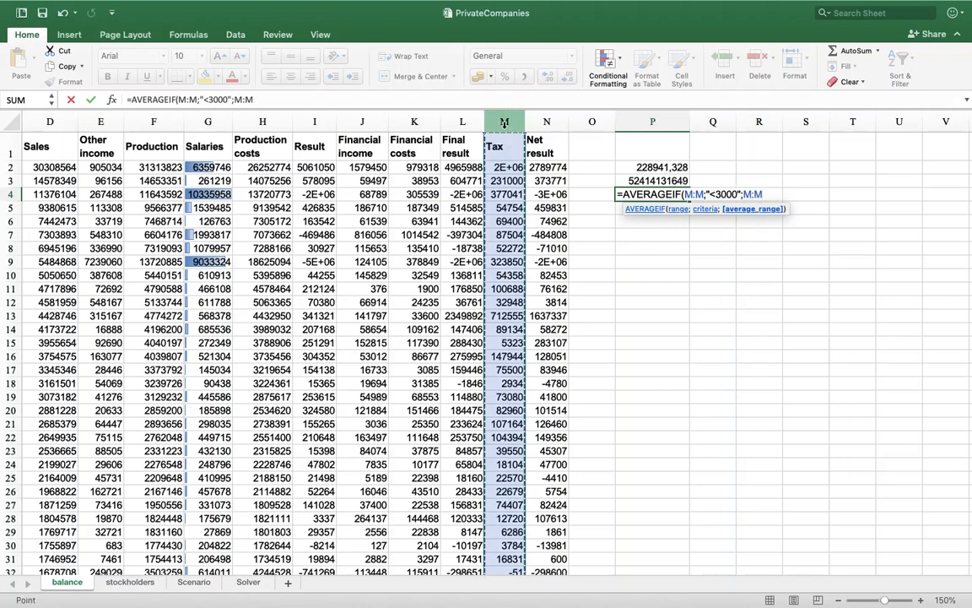
type(")")
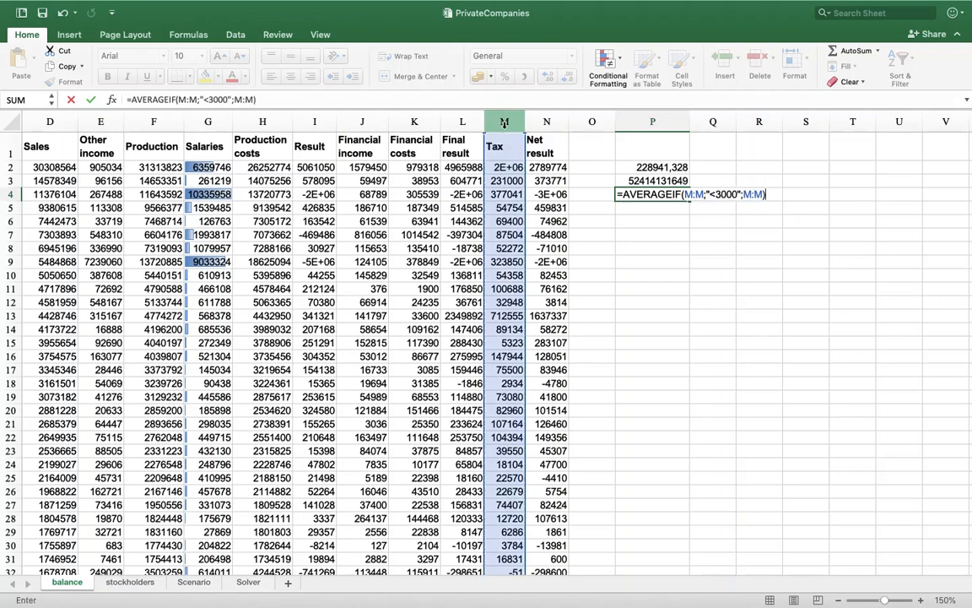
key("Return")
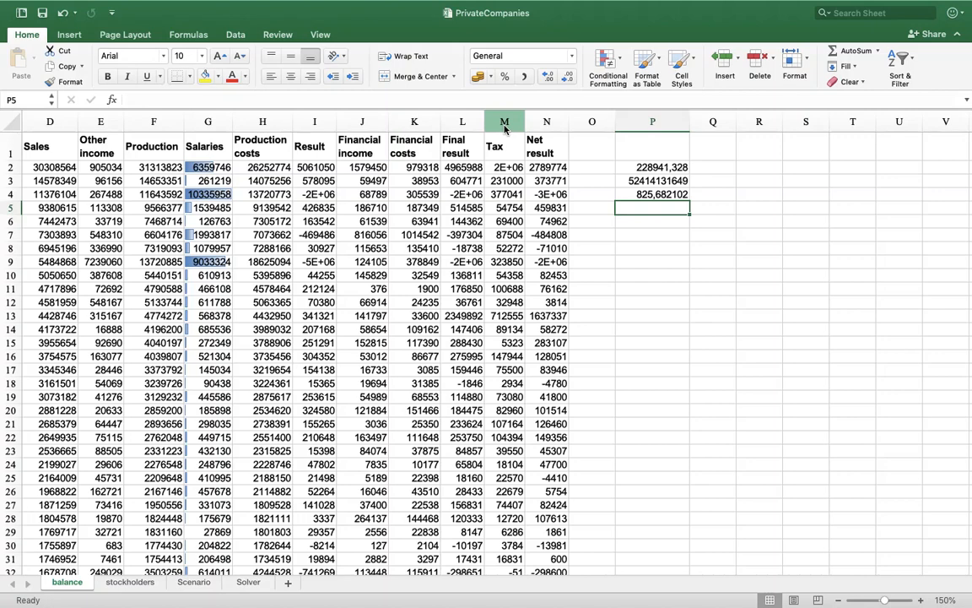
- Enter 1-5 in cell Q2 beside the standard deviation
left_click(712, 168)
type("1")
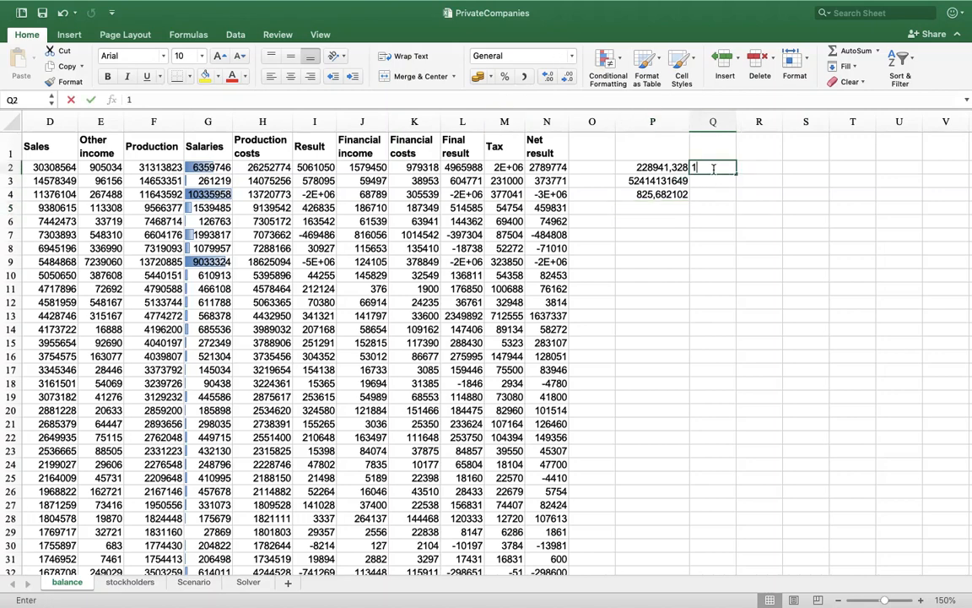
type("-5")
key("Return")
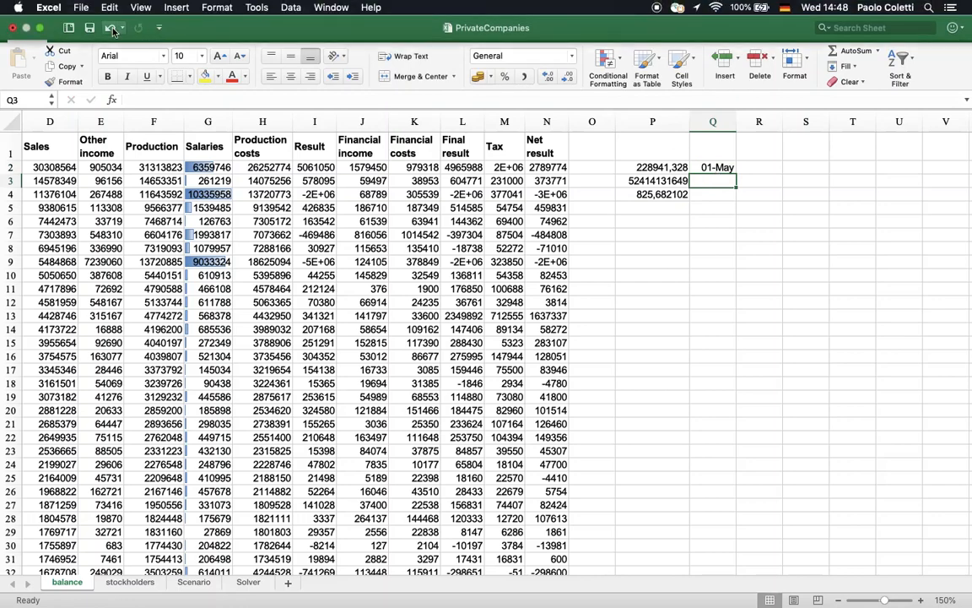
- Undo the last entry in cell Q2 and try entering '1-5 there as apostrophe-prefixed text
left_click(110, 28)
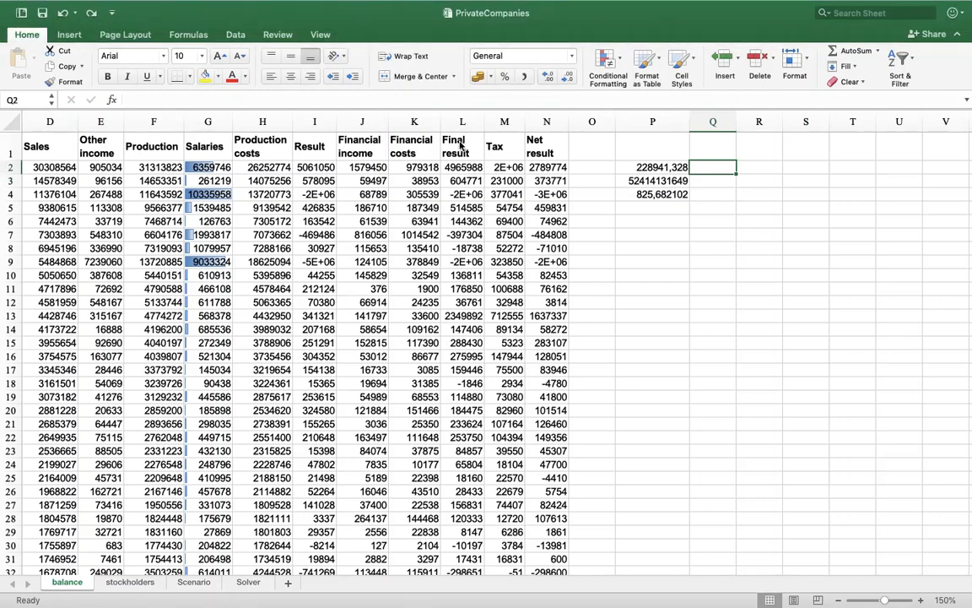
type("'1-5")
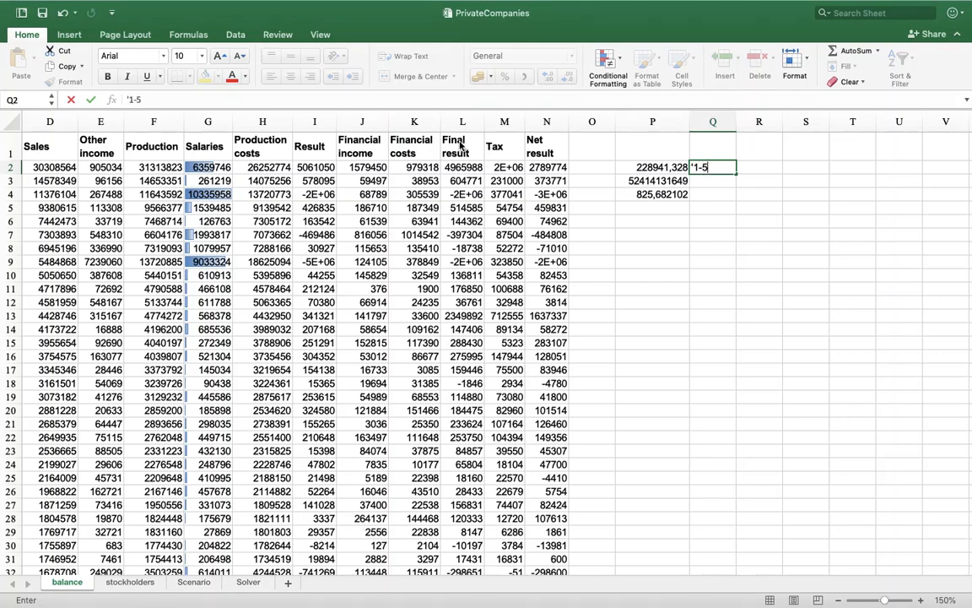
key("Escape")
- Set the number format of the whole column Q to Text
left_click(712, 121)
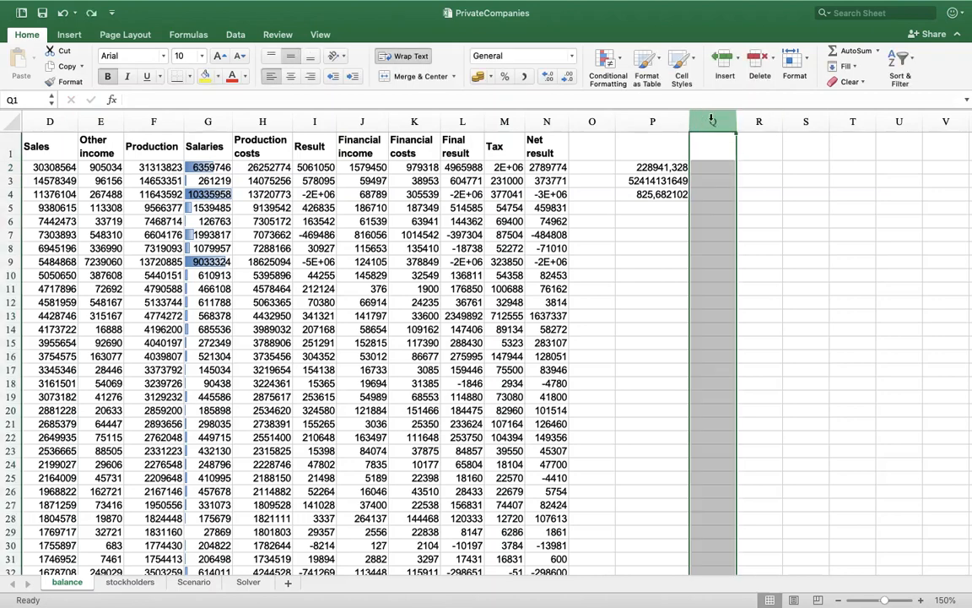
left_click(519, 55)
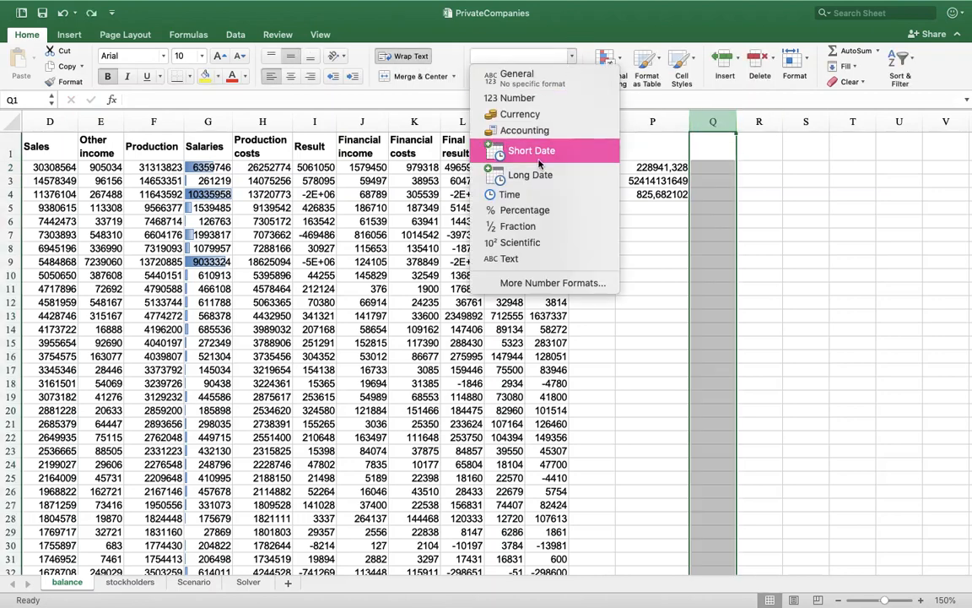
left_click(527, 259)
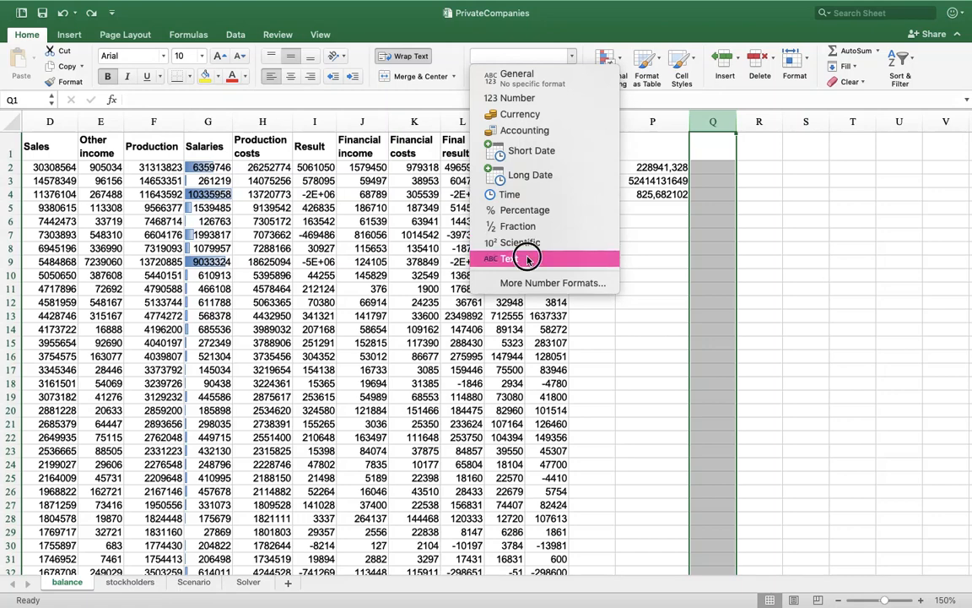
- Enter the ranges 1-5, 6-10, 11-12, 13-15 and 16-20 in cells Q2 to Q6 and save the workbook
left_click(711, 168)
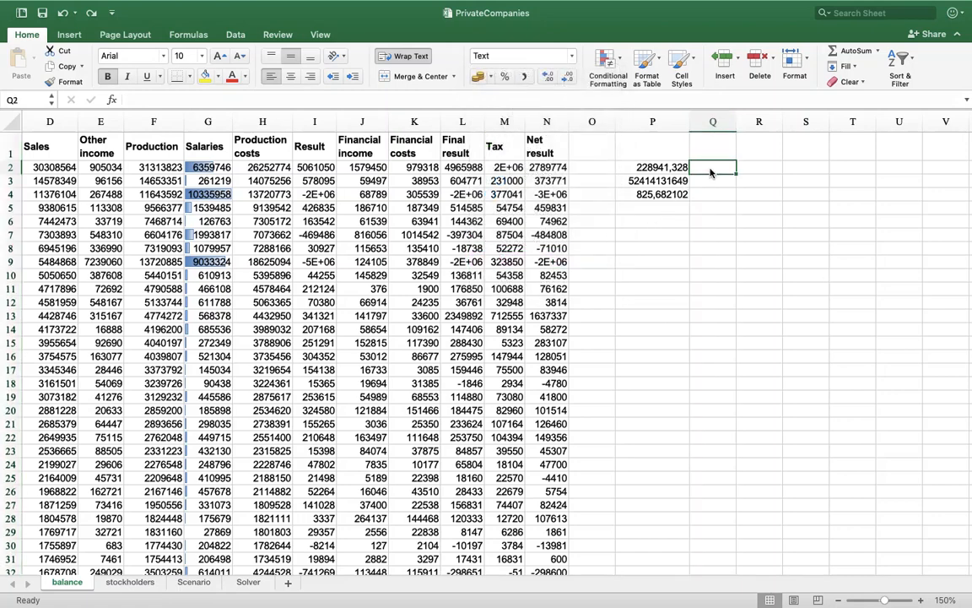
type("1-5")
key("Return")
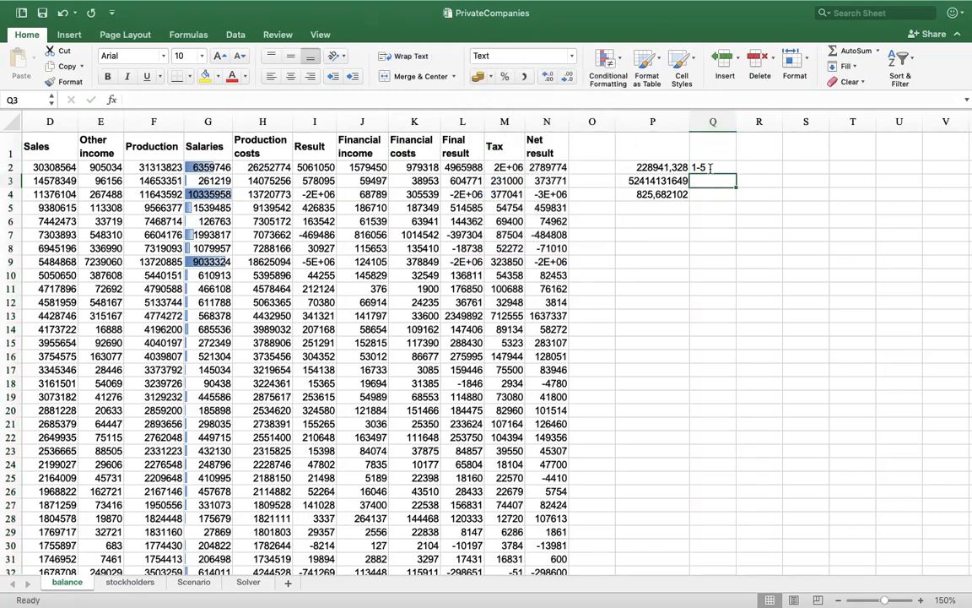
type("6-10")
key("Return")
type("11-12")
key("Return")
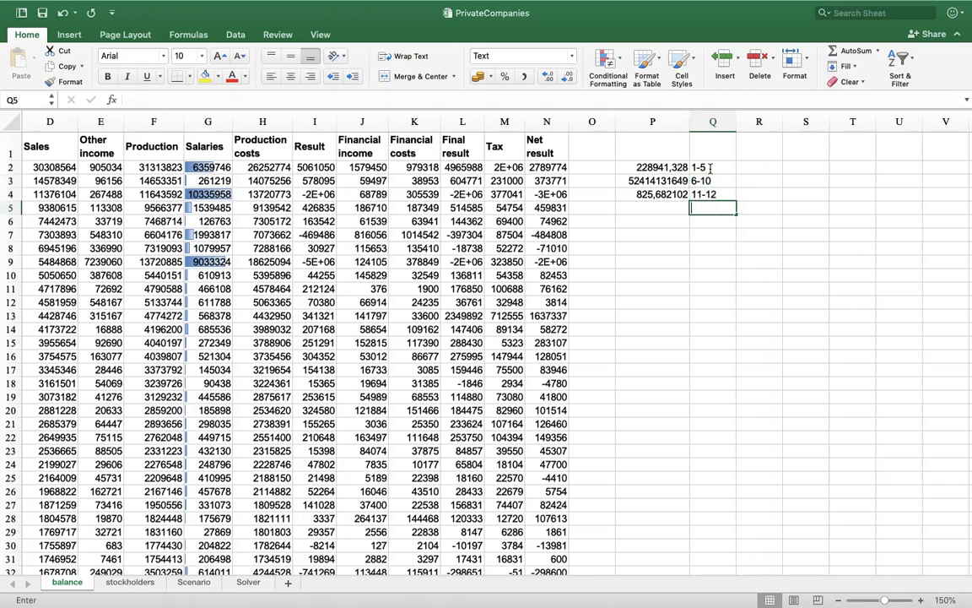
type("13-15")
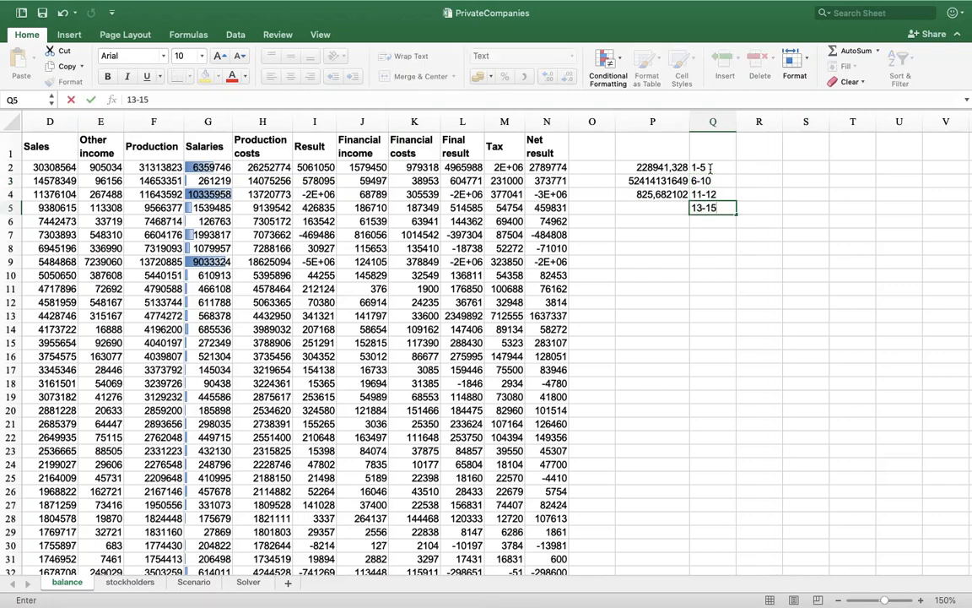
key("Return")
type("16-20")
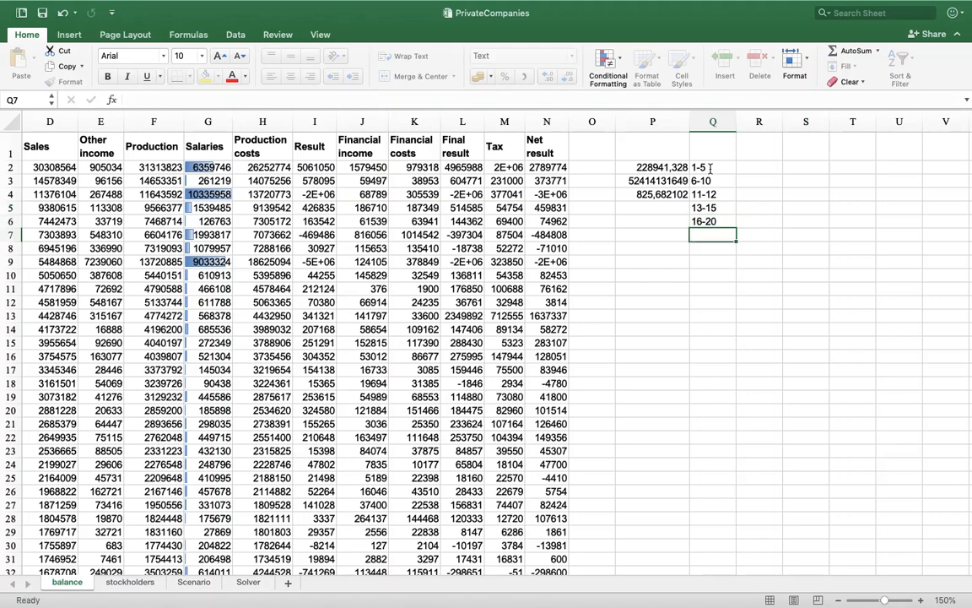
key("Return")
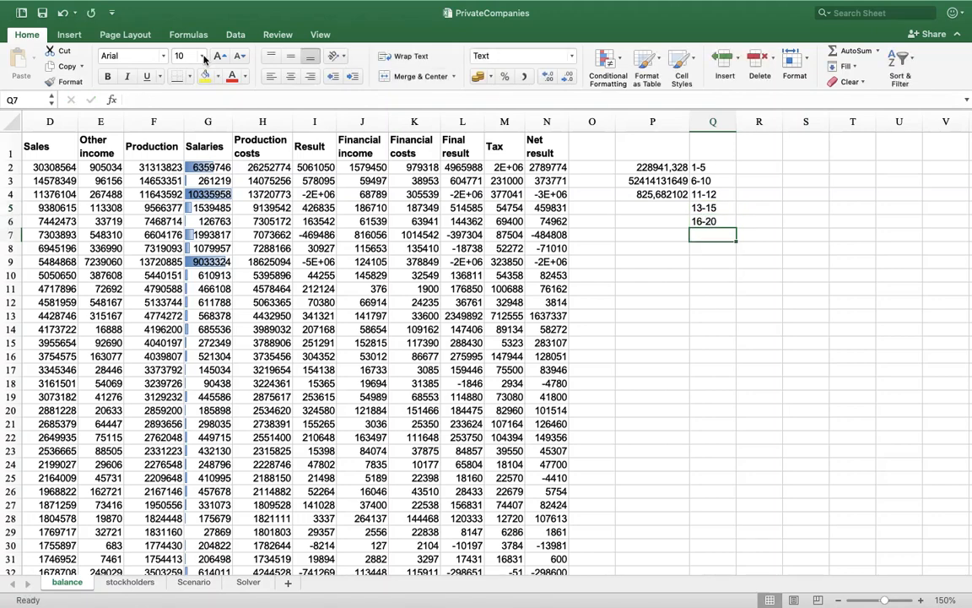
left_click(42, 14)
- On the Scenario sheet, calculate the 2014 sales in cell B6 with =B2*B3
left_click(187, 584)
left_click(187, 584)
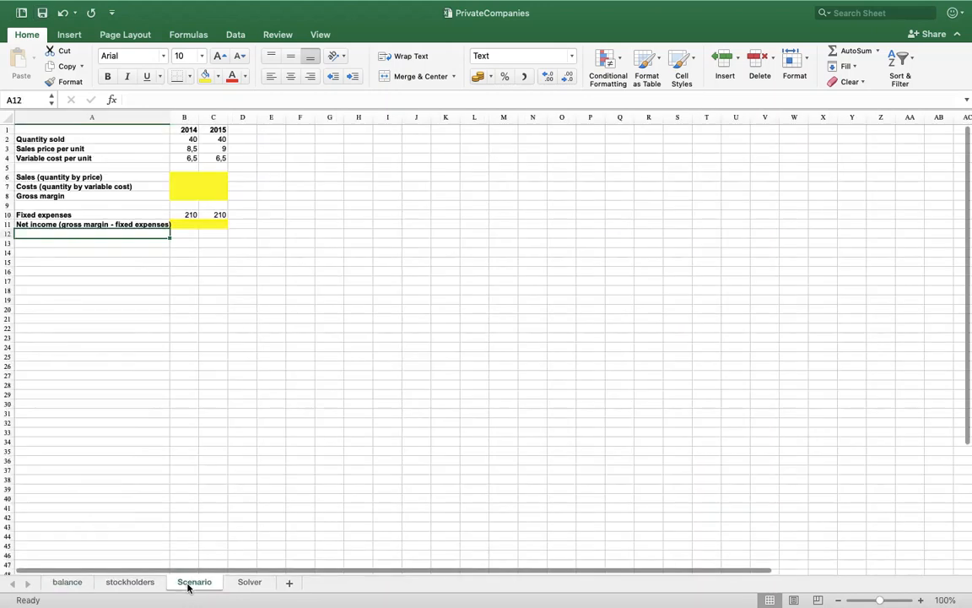
left_click(921, 601)
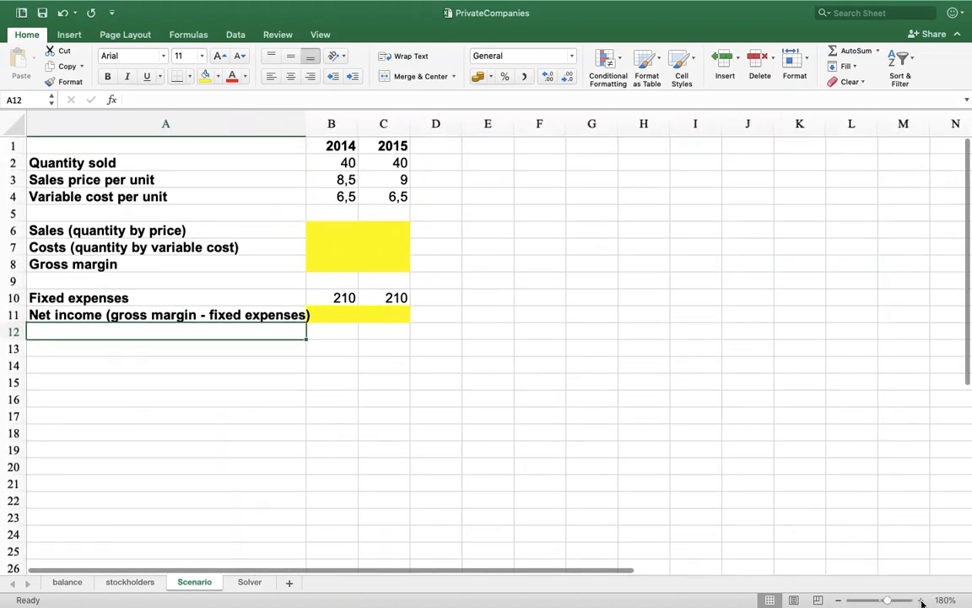
left_click(922, 601)
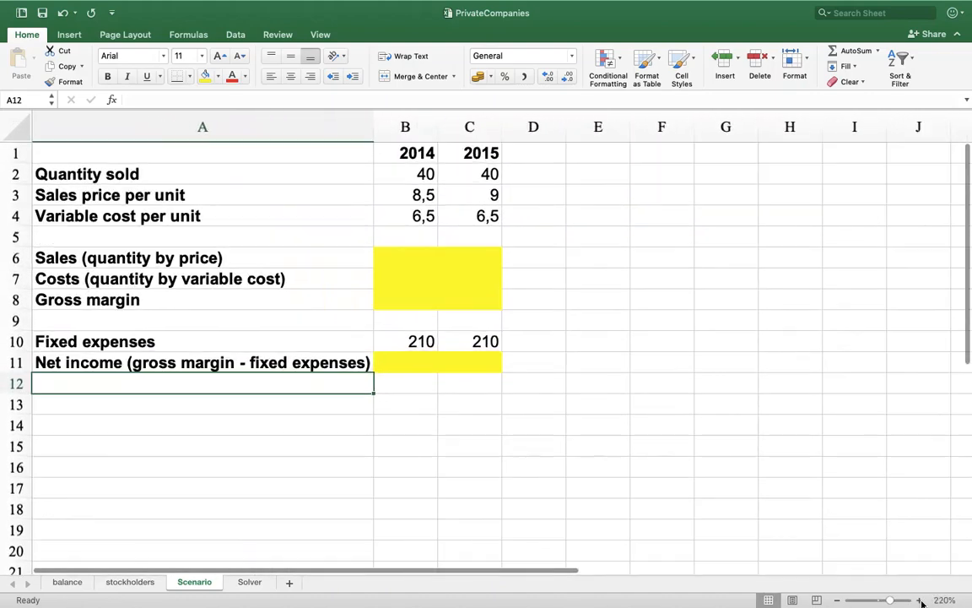
left_click(414, 256)
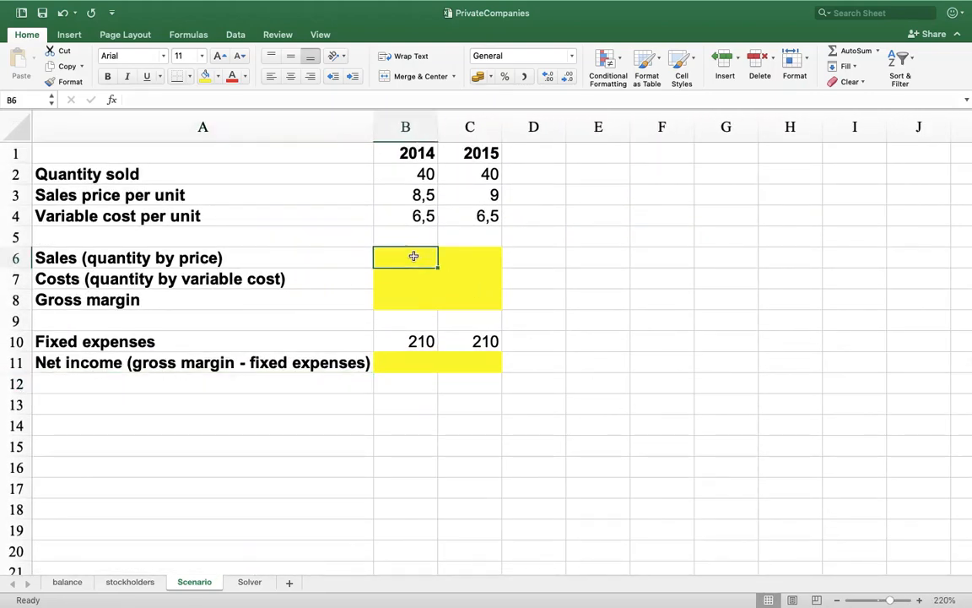
type("=")
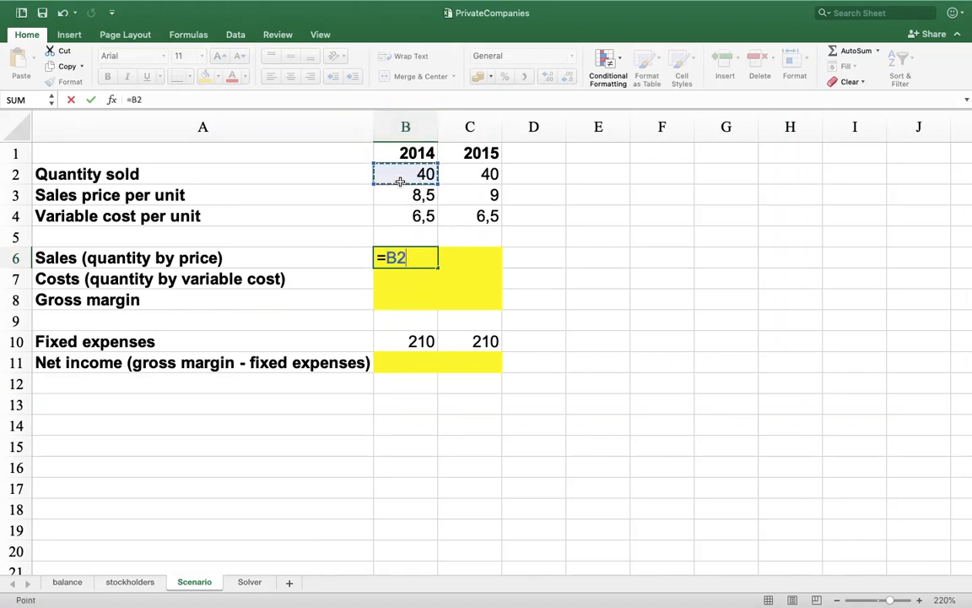
type("*")
left_click(393, 204)
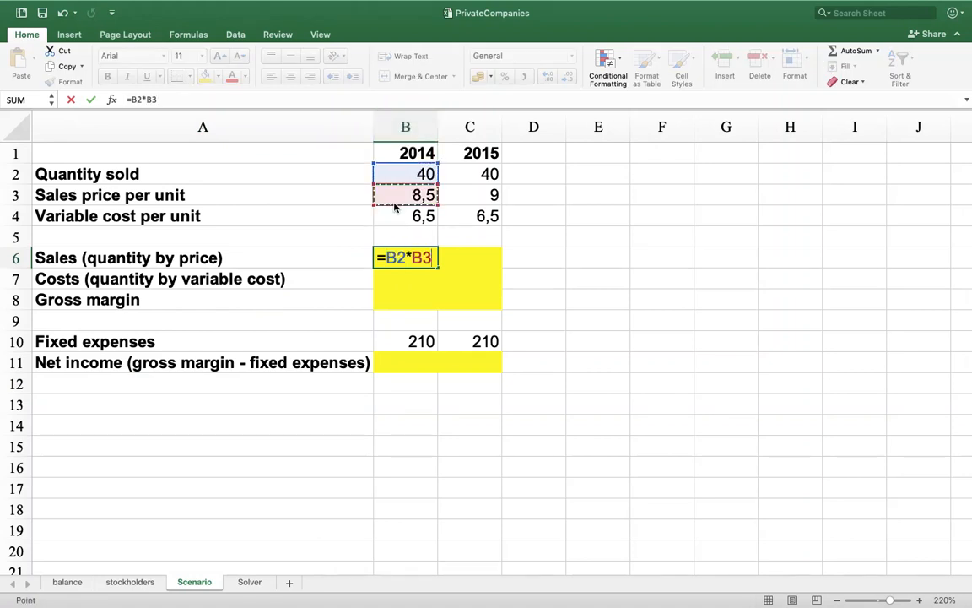
key("Return")
- Calculate the 2014 costs in cell B7 with =B2*B4
type("=")
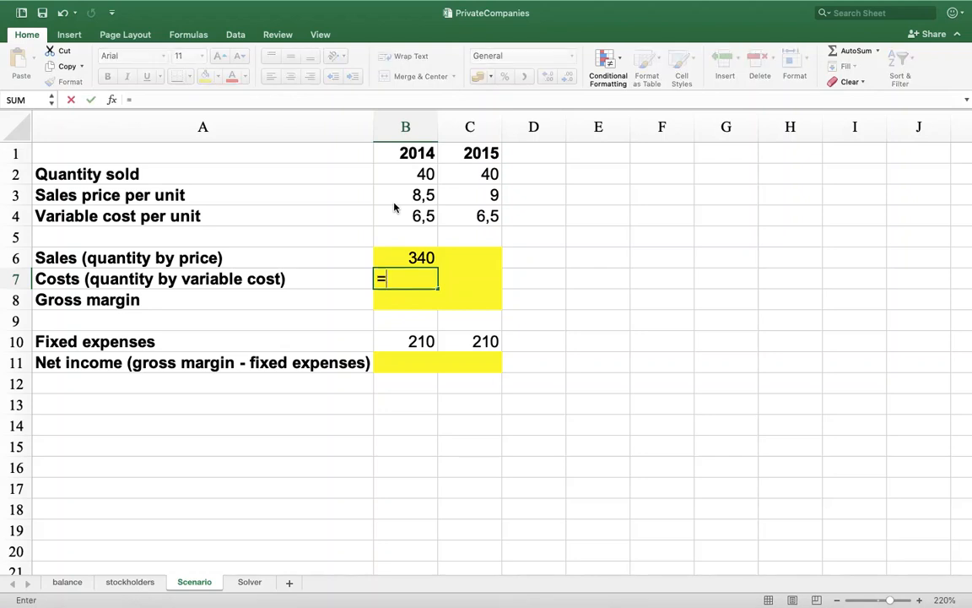
left_click(422, 174)
type("*")
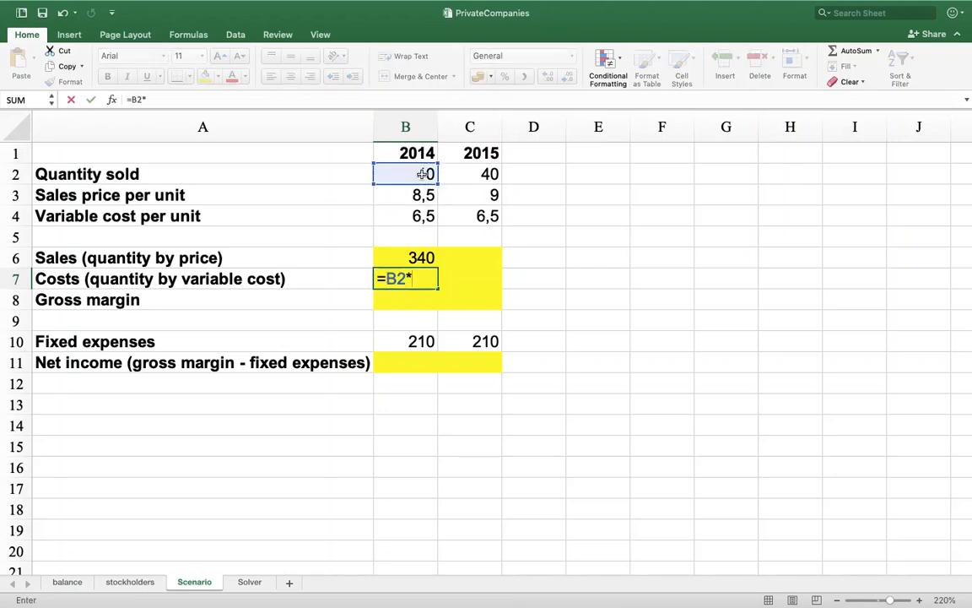
left_click(414, 223)
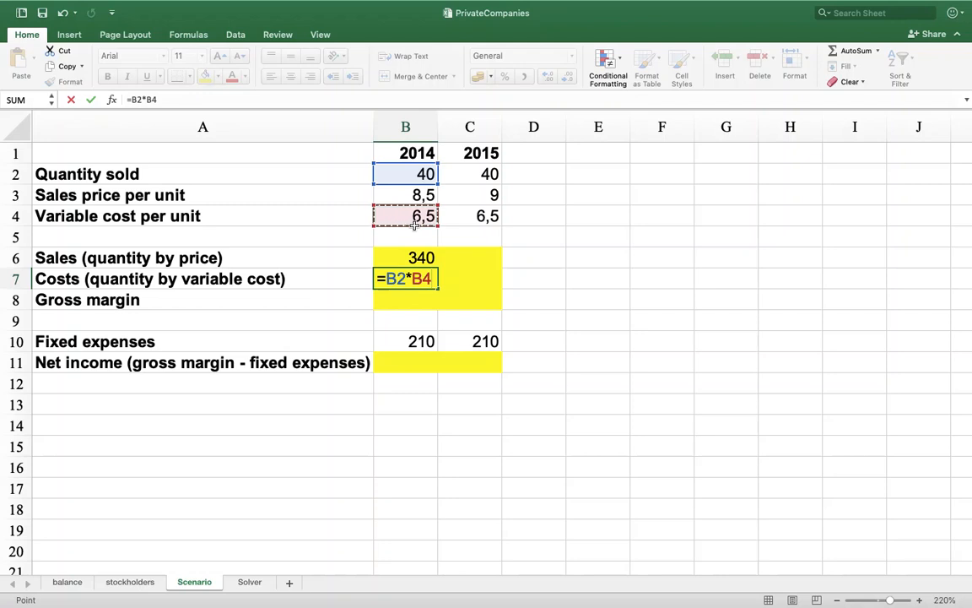
key("Return")
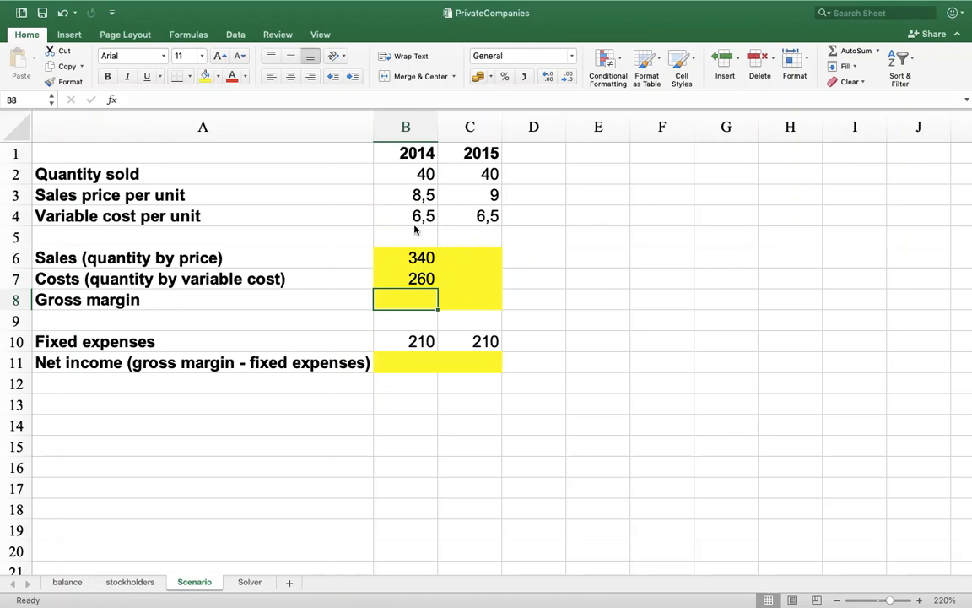
- Calculate the 2014 gross margin in cell B8 with =B6-B7
type("=")
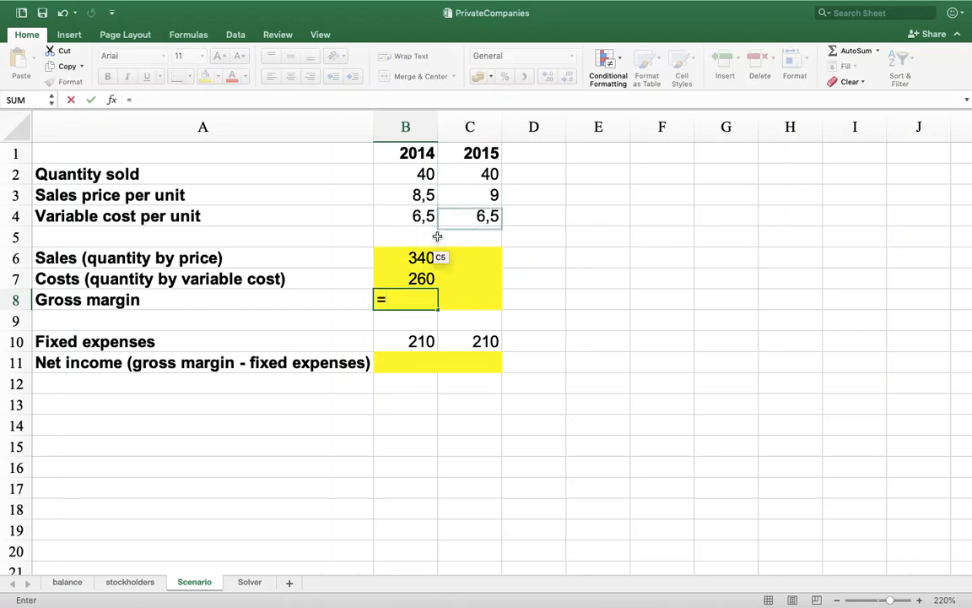
left_click(424, 256)
type("-")
left_click(424, 279)
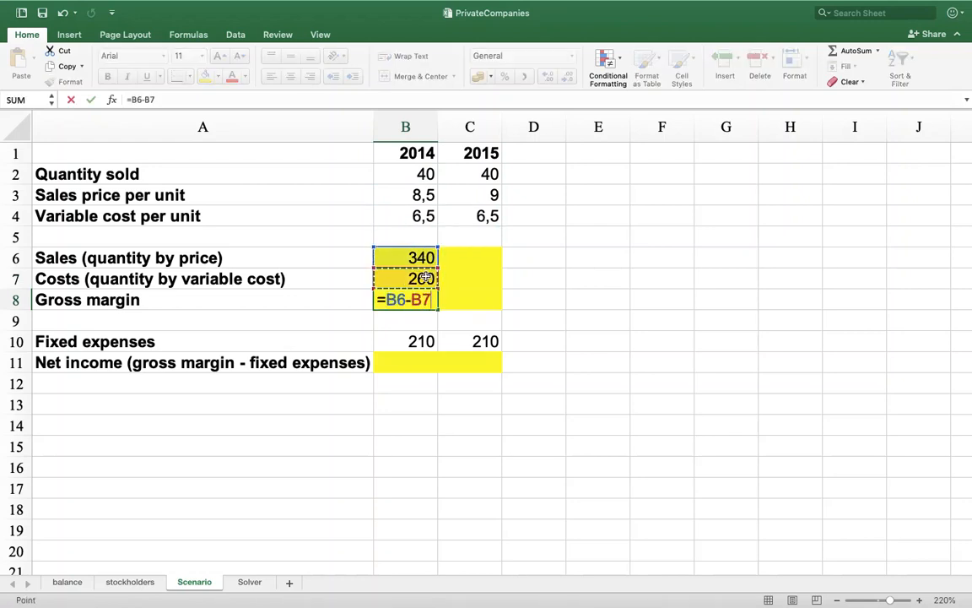
key("Return")
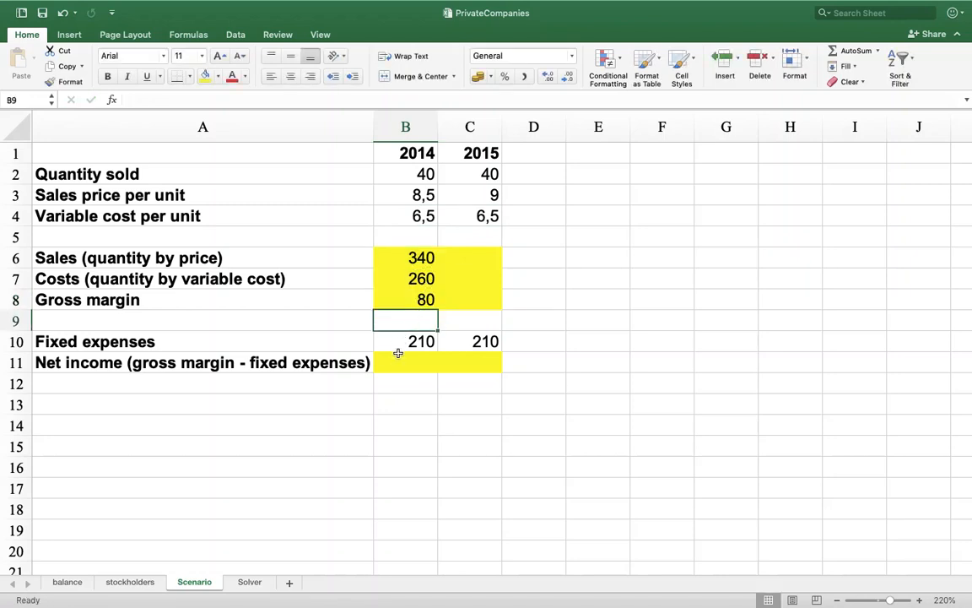
- Calculate the 2014 net income in cell B11 with =B8-B10
left_click(396, 359)
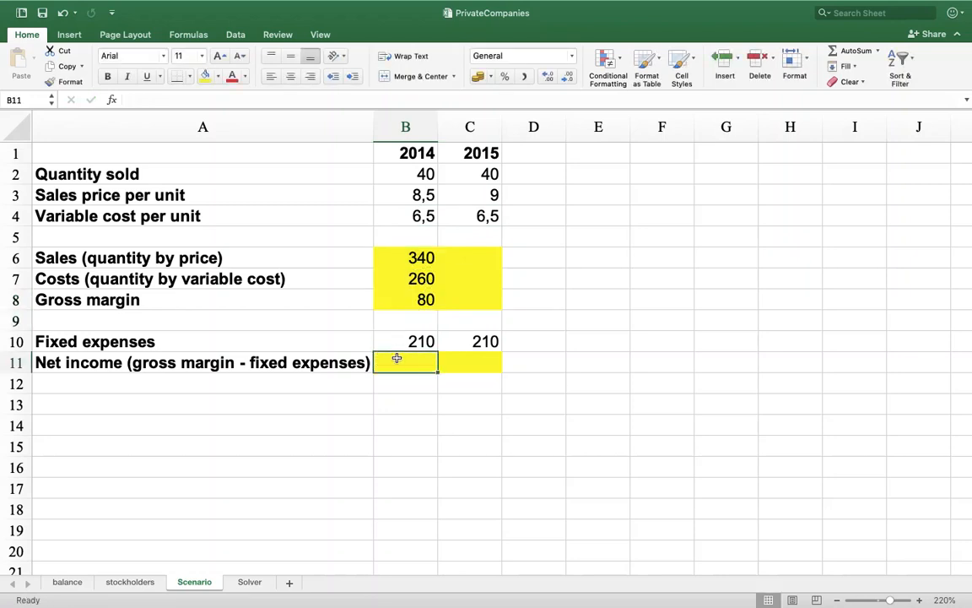
type("=")
left_click(422, 300)
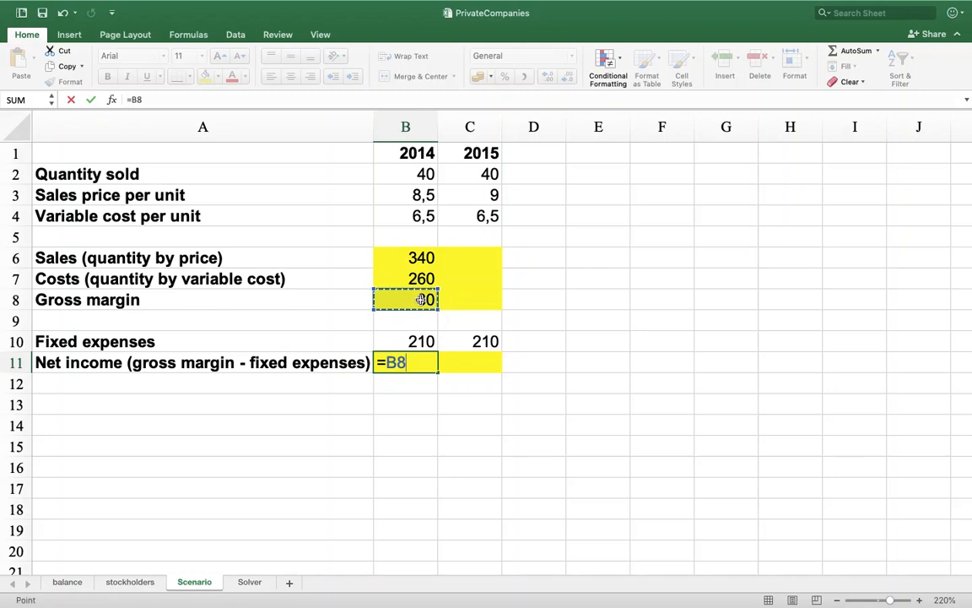
type("-")
left_click(414, 340)
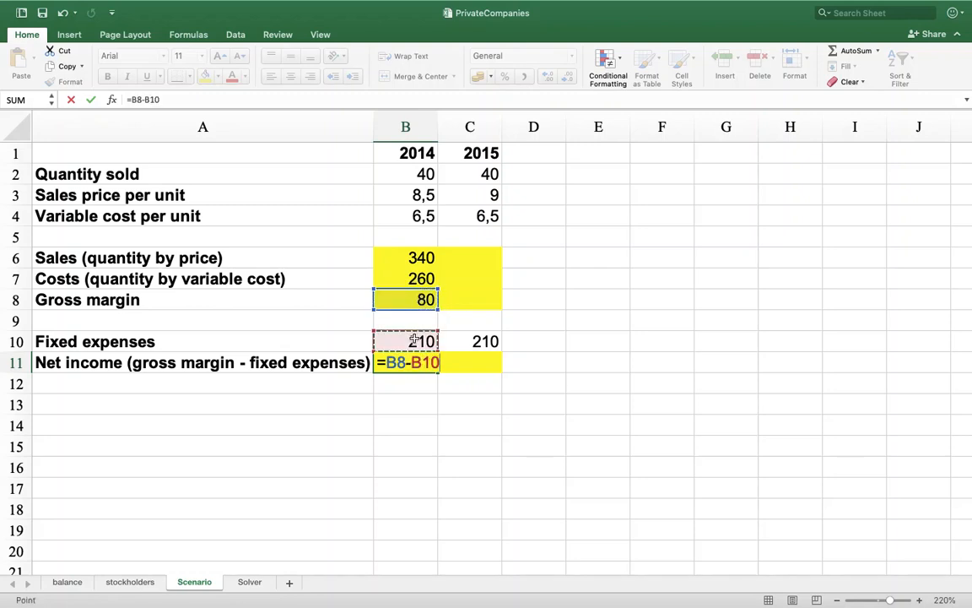
key("Return")
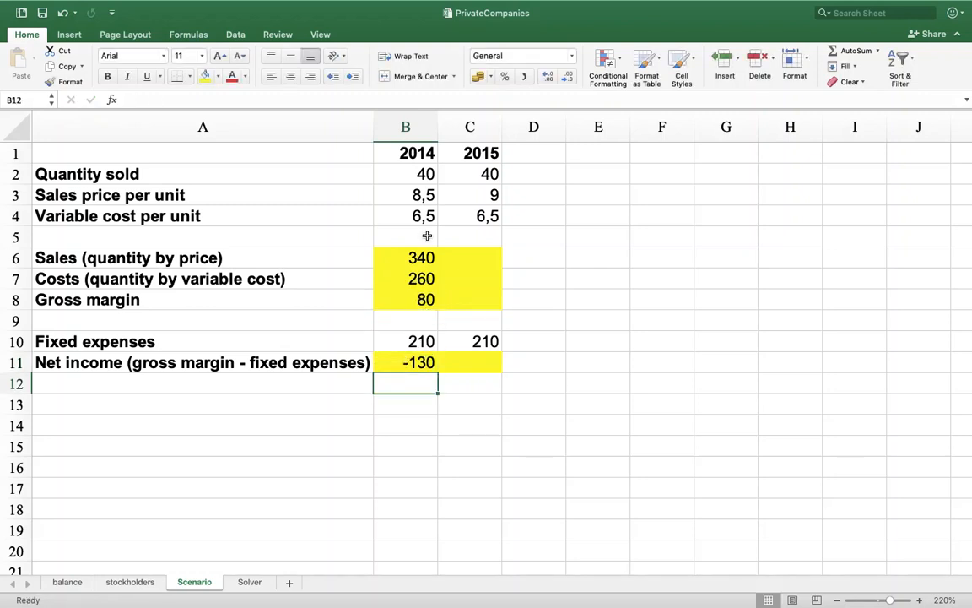
- Copy the 2014 sales, costs, gross margin and net income formulas across to the 2015 column, cells C6:C8 and C11
left_click_drag(411, 256, 497, 307)
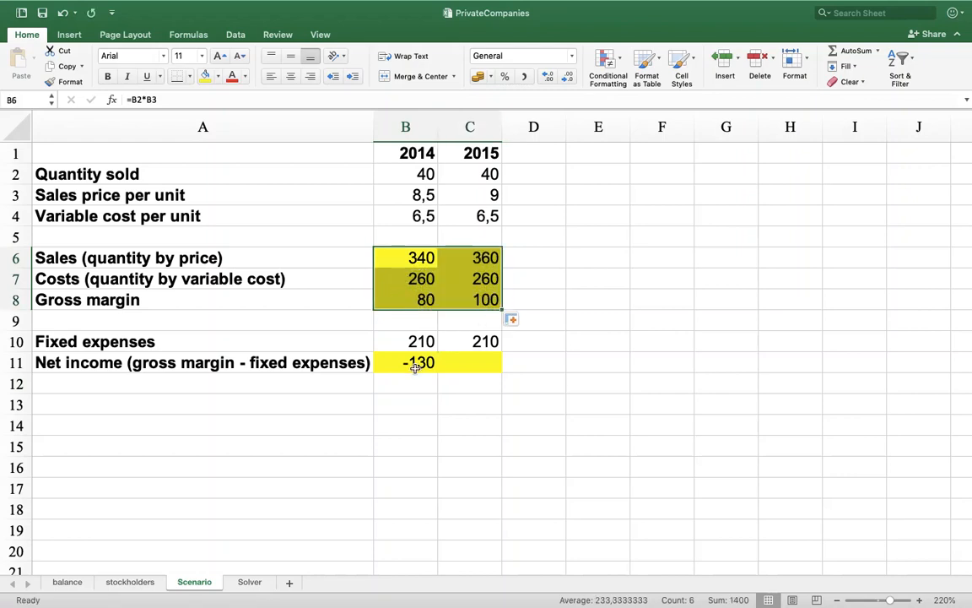
left_click(420, 363)
left_click_drag(438, 372, 497, 373)
left_click(474, 363)
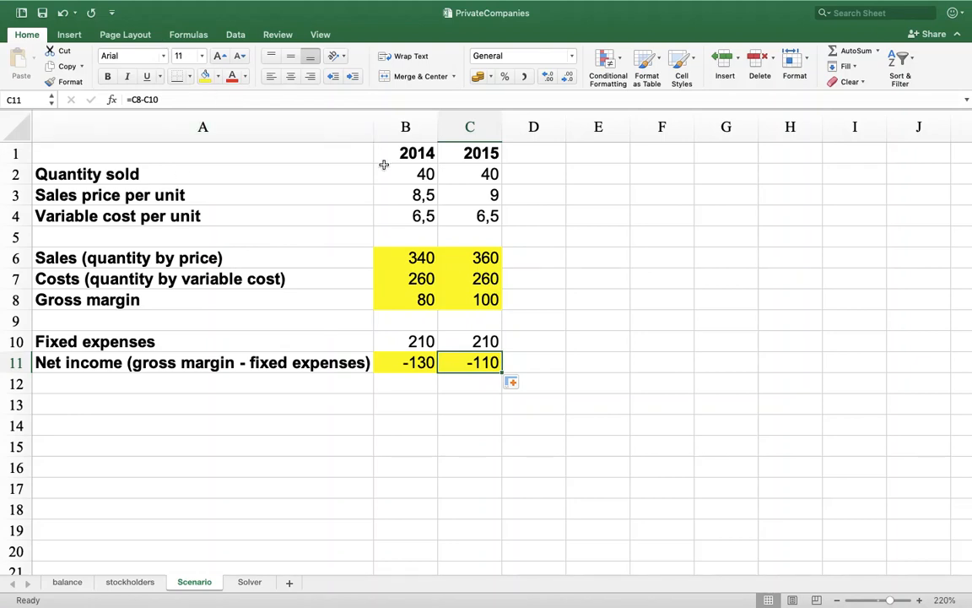
- Start a new what-if scenario named "Starting" in the Scenario Manager
left_click(235, 35)
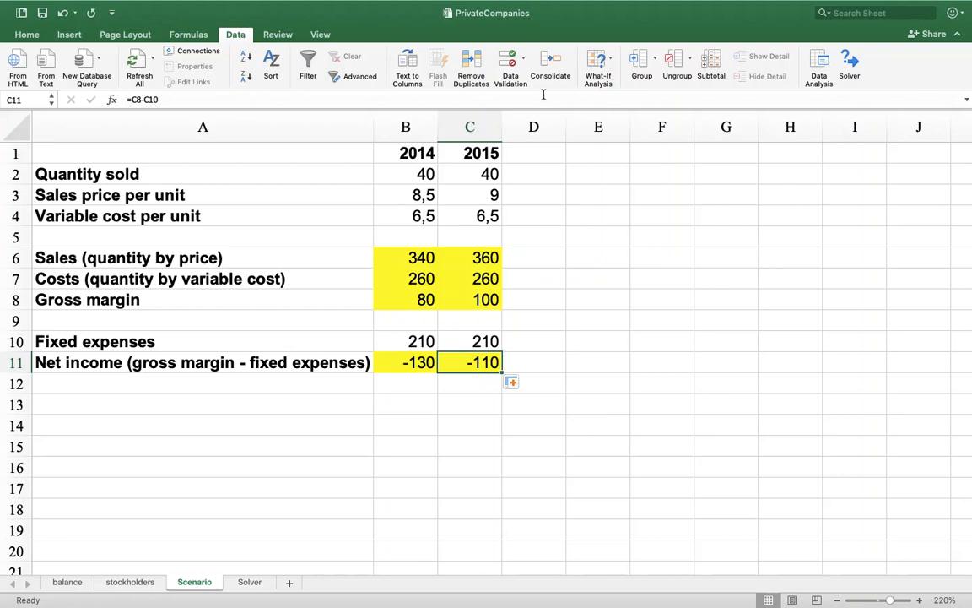
left_click(602, 61)
left_click(615, 85)
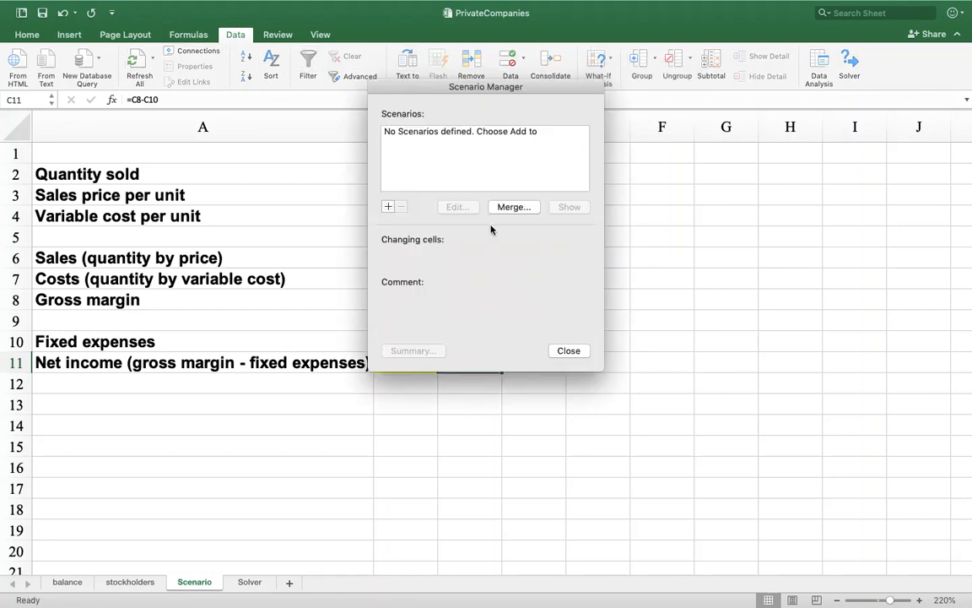
left_click_drag(461, 91, 645, 199)
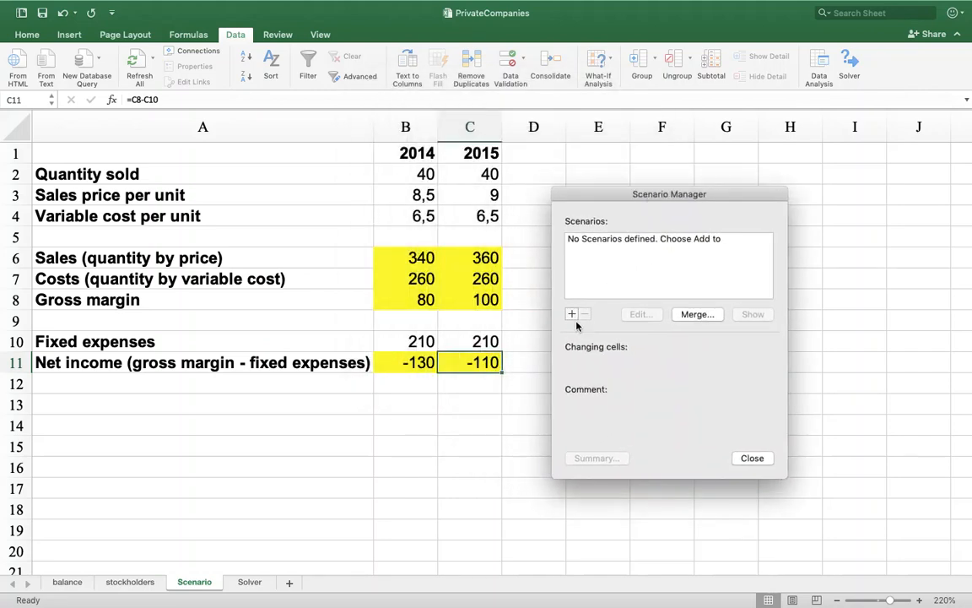
left_click(570, 313)
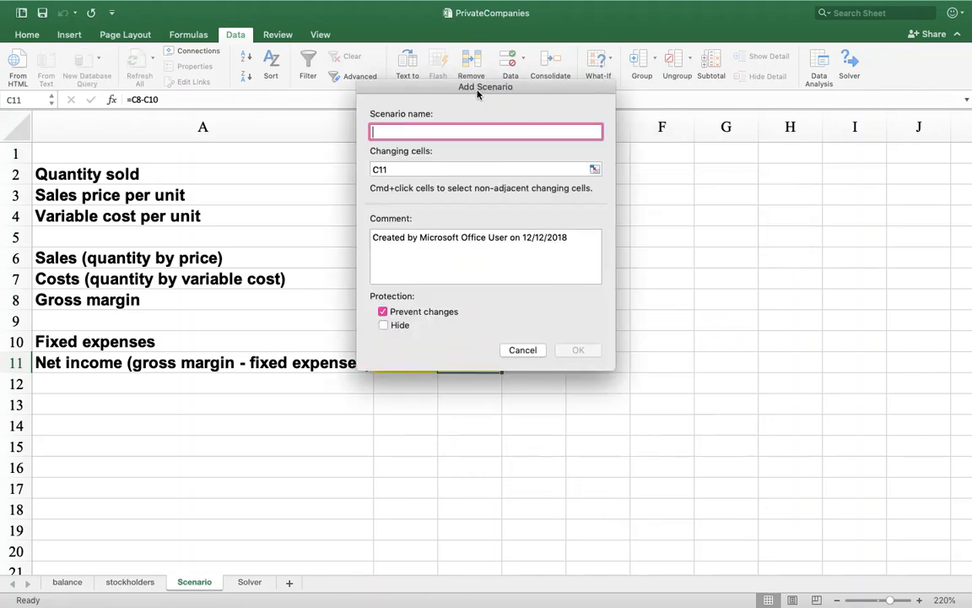
left_click_drag(477, 93, 677, 211)
type("Starting")
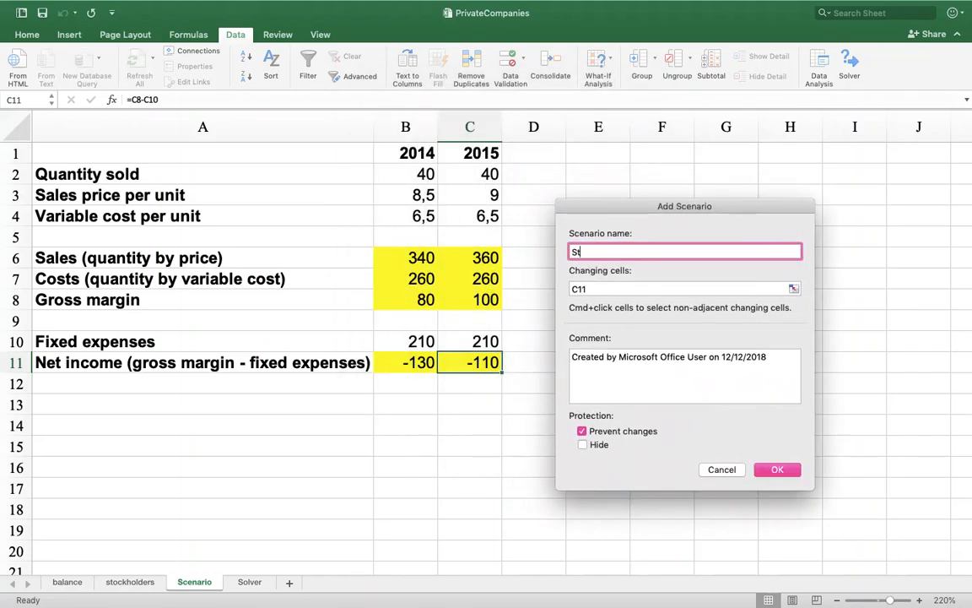
- Set C2:C4 and C10 as the Starting scenario's changing cells and save it with their current values
left_click(609, 287)
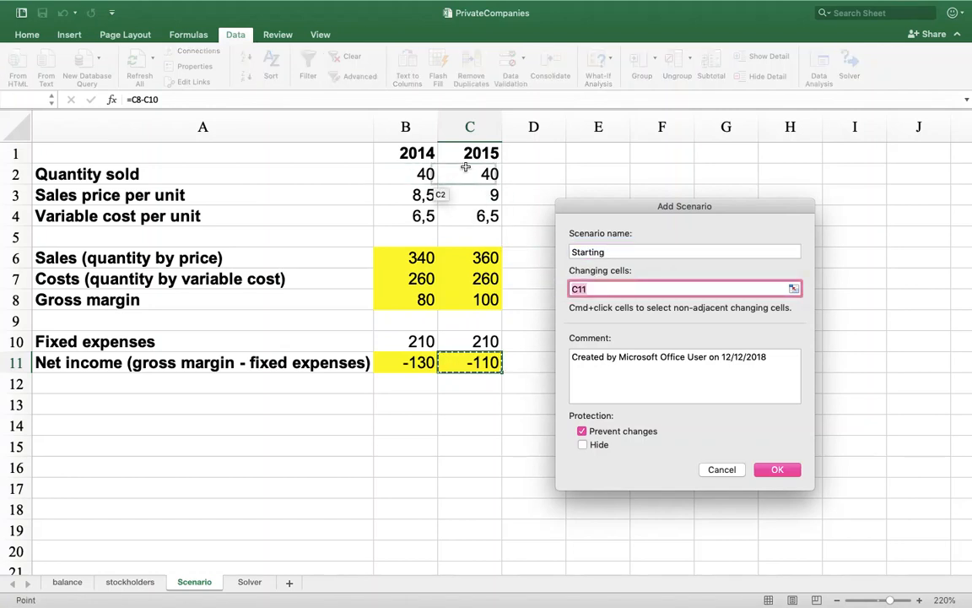
left_click_drag(465, 167, 465, 213)
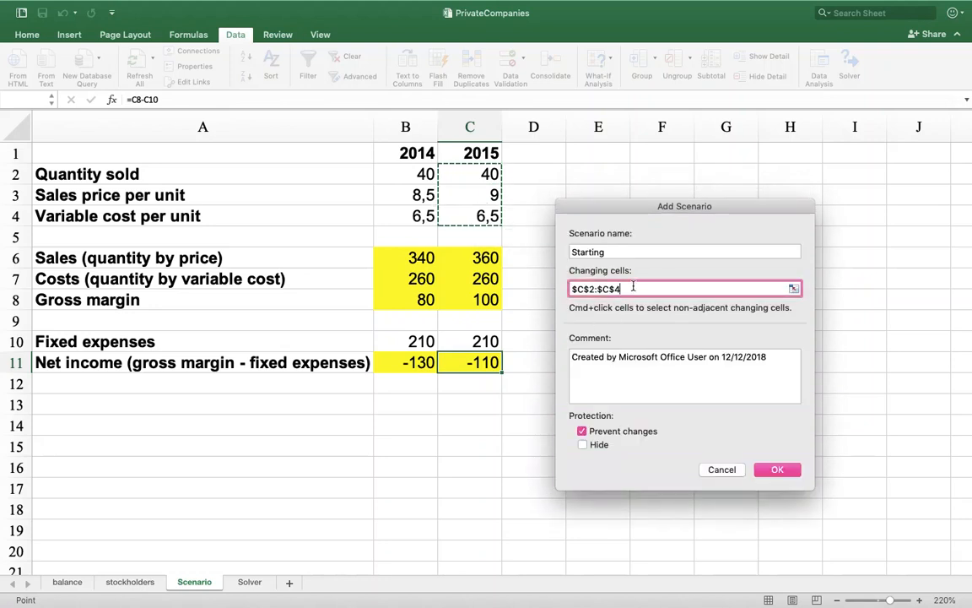
left_click(487, 335, "super")
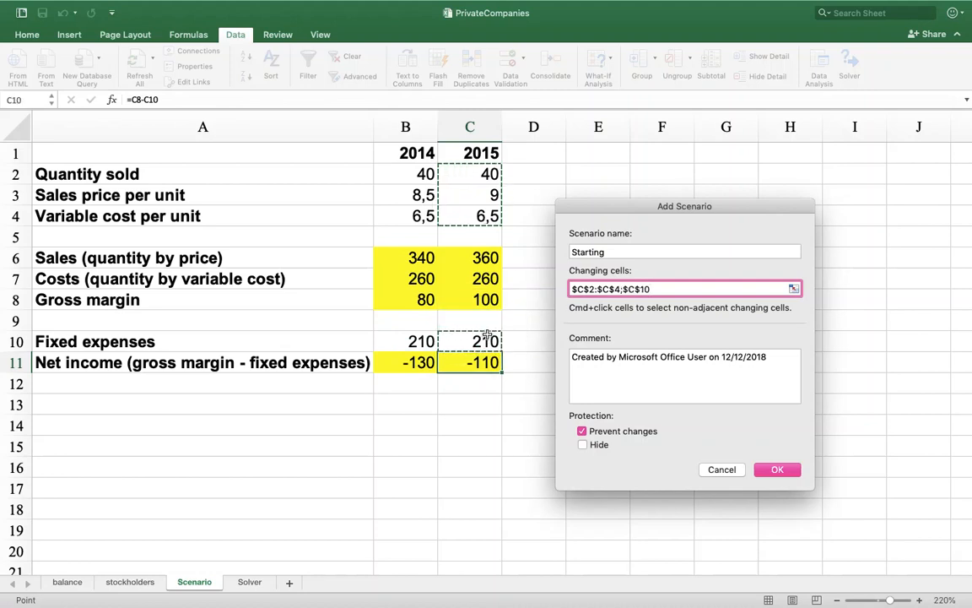
left_click(768, 470)
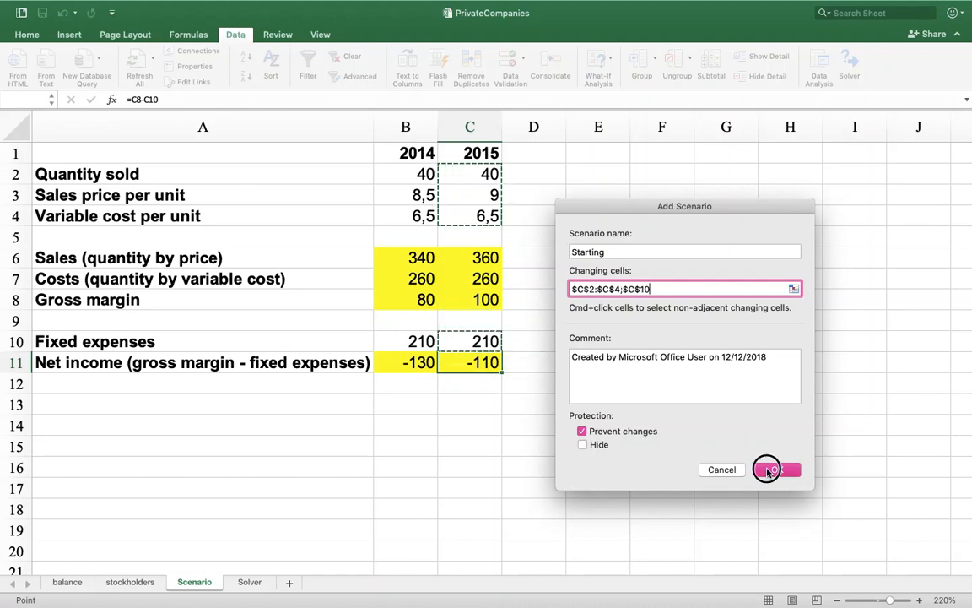
left_click_drag(494, 120, 709, 238)
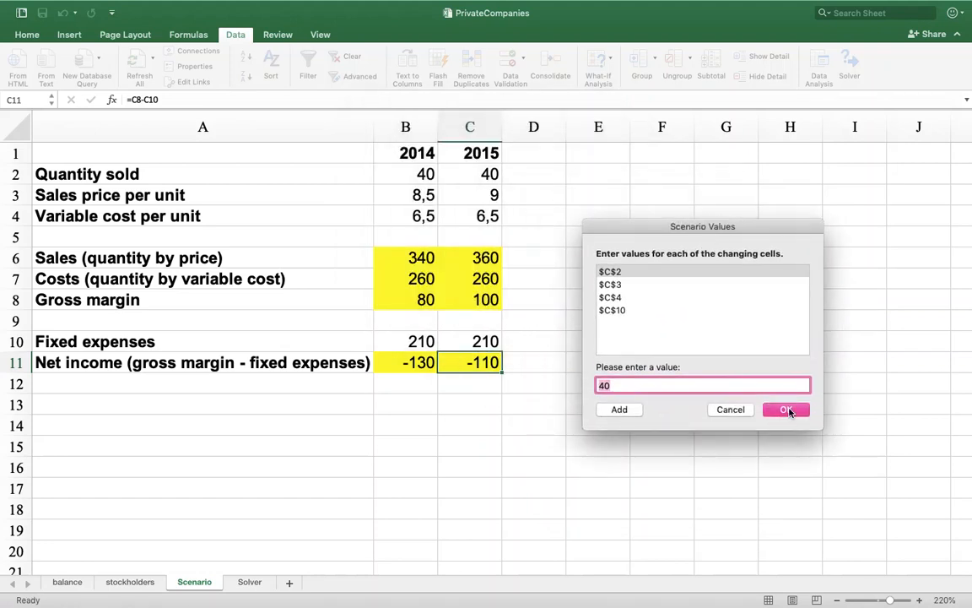
left_click(618, 408)
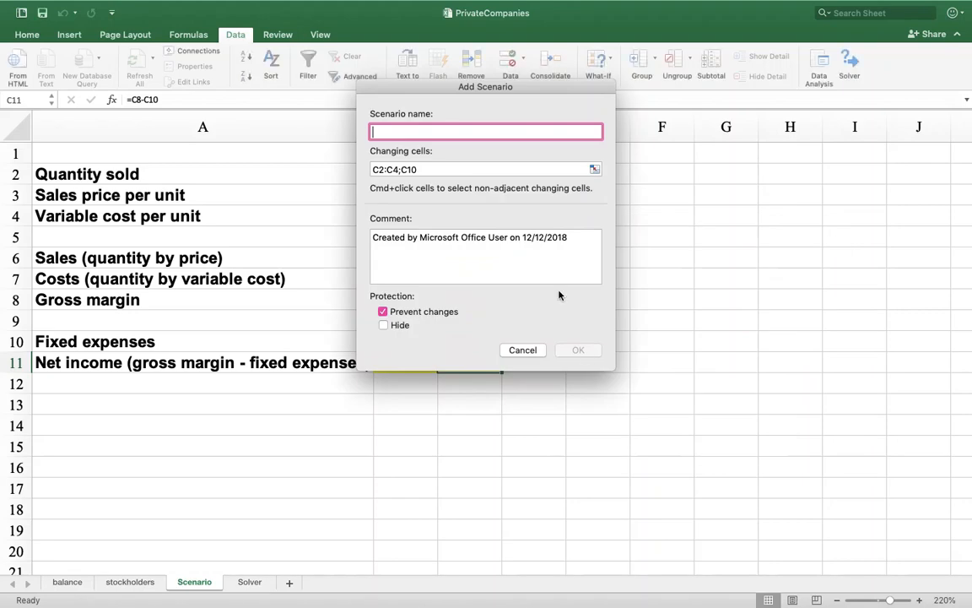
- Add a scenario named "More quantity" that sets the 2015 quantity sold in C2 to 100
left_click_drag(454, 93, 667, 228)
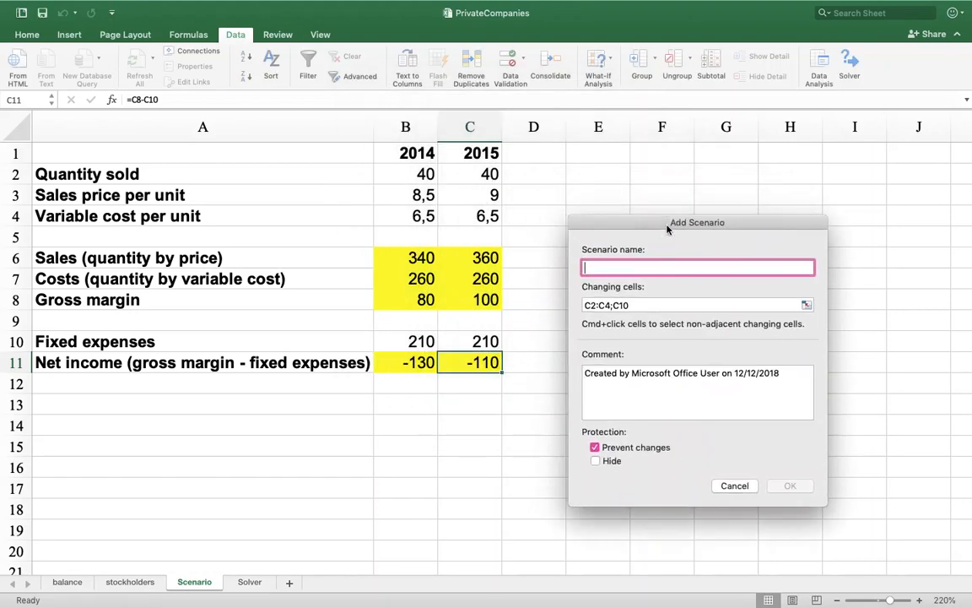
type("More quantity")
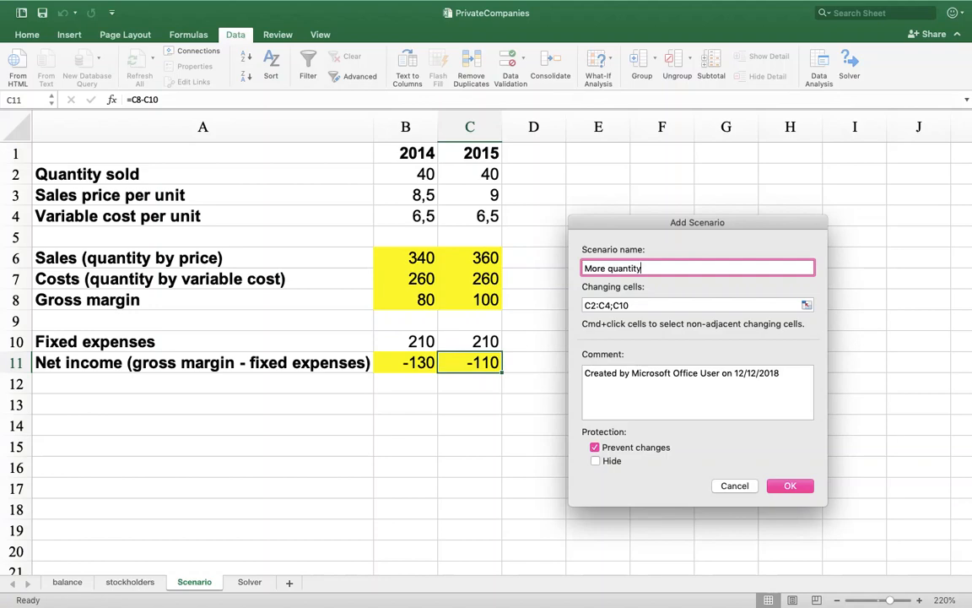
left_click(781, 486)
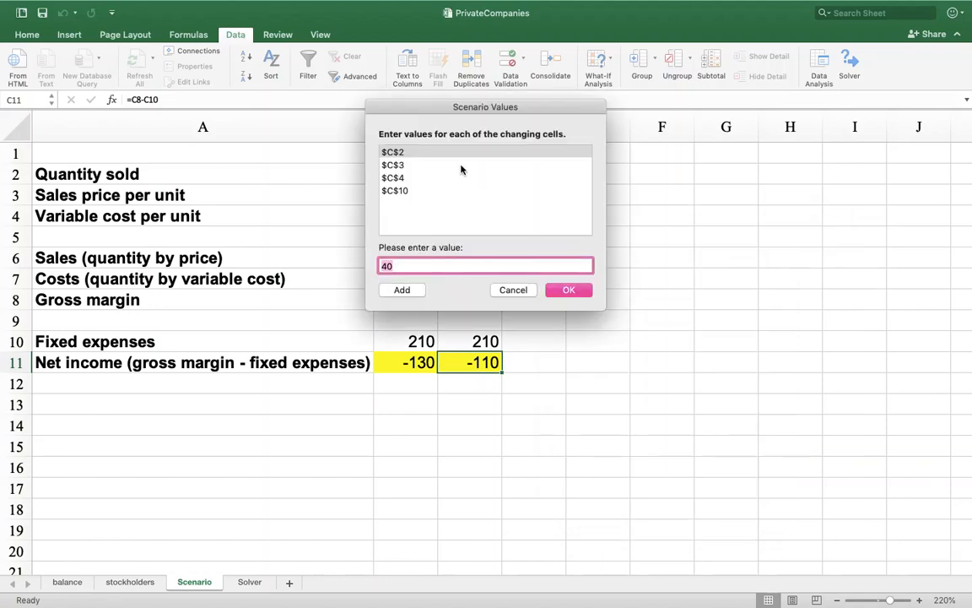
left_click_drag(428, 123, 623, 289)
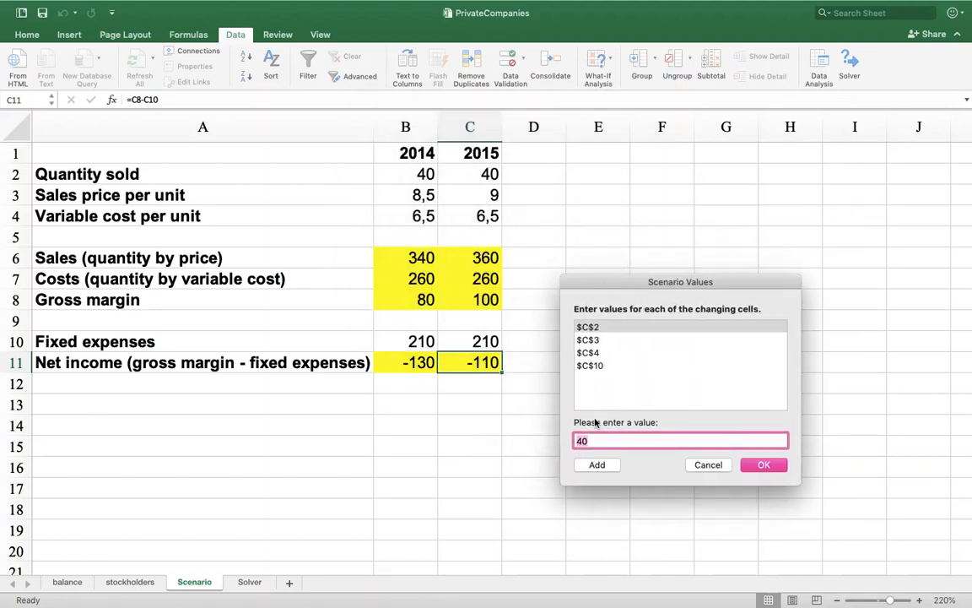
type("100")
left_click(597, 464)
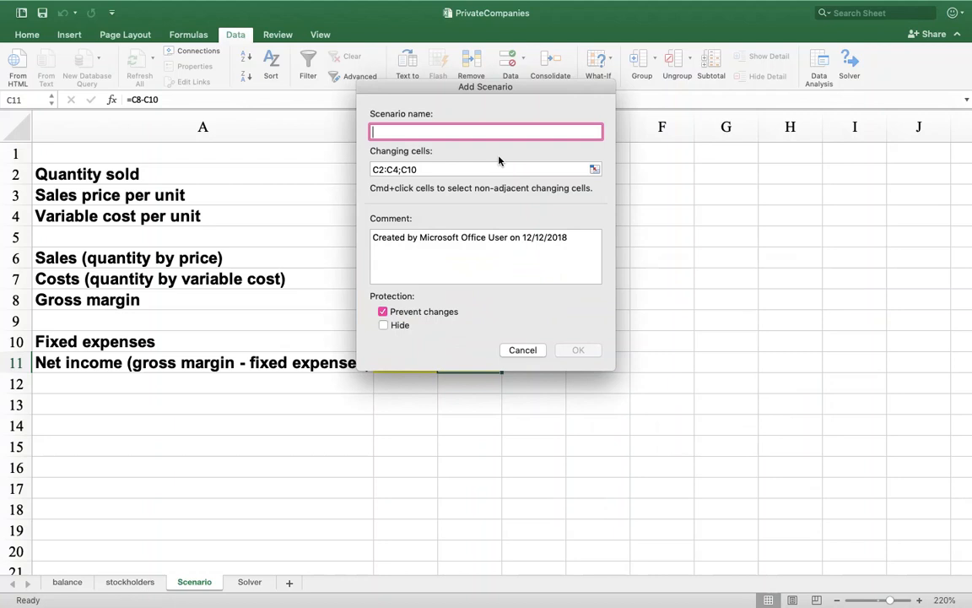
- Add a scenario named "Higher price" that sets the 2015 sales price per unit in C3 to 13
type("Higher price")
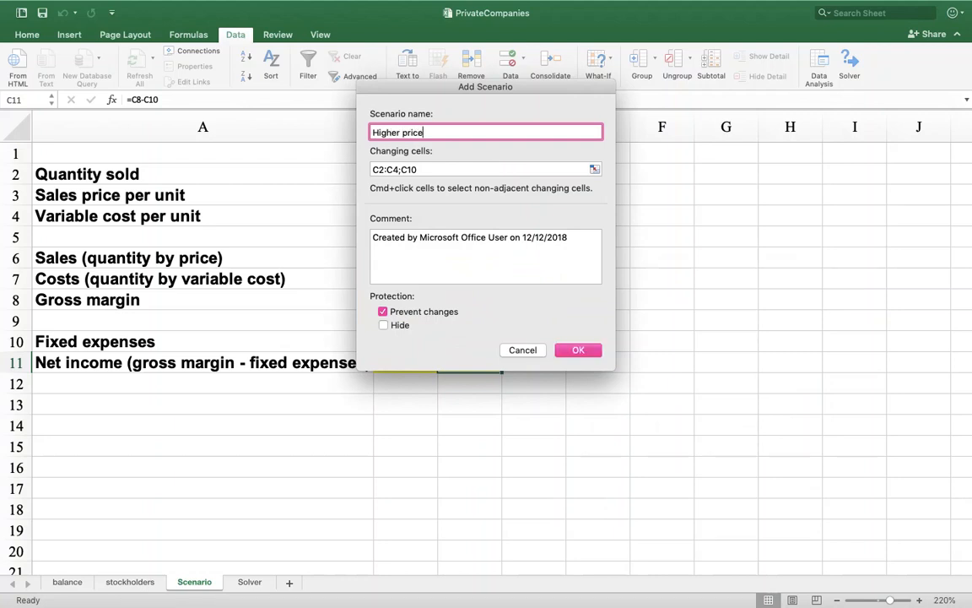
left_click(577, 350)
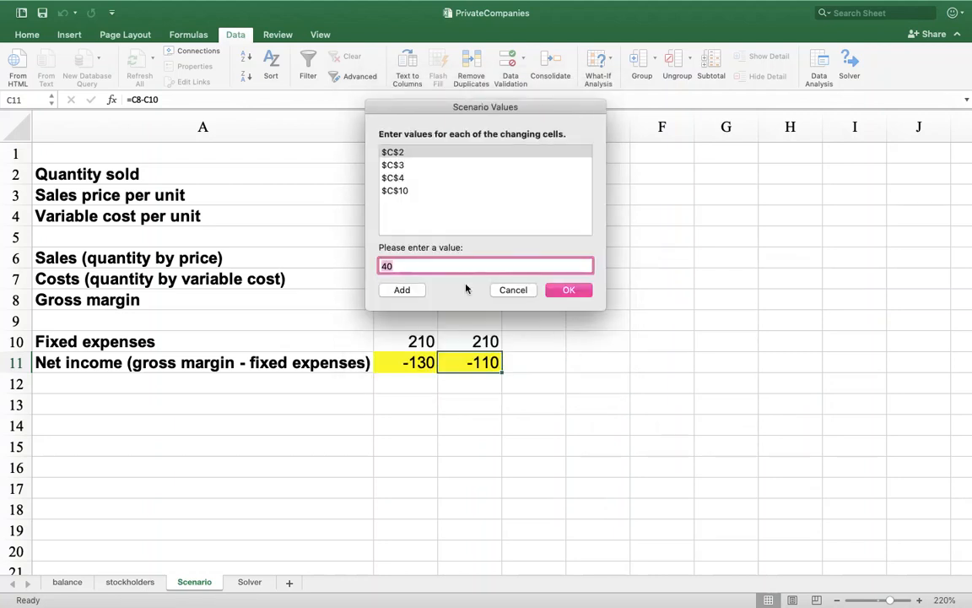
left_click(390, 164)
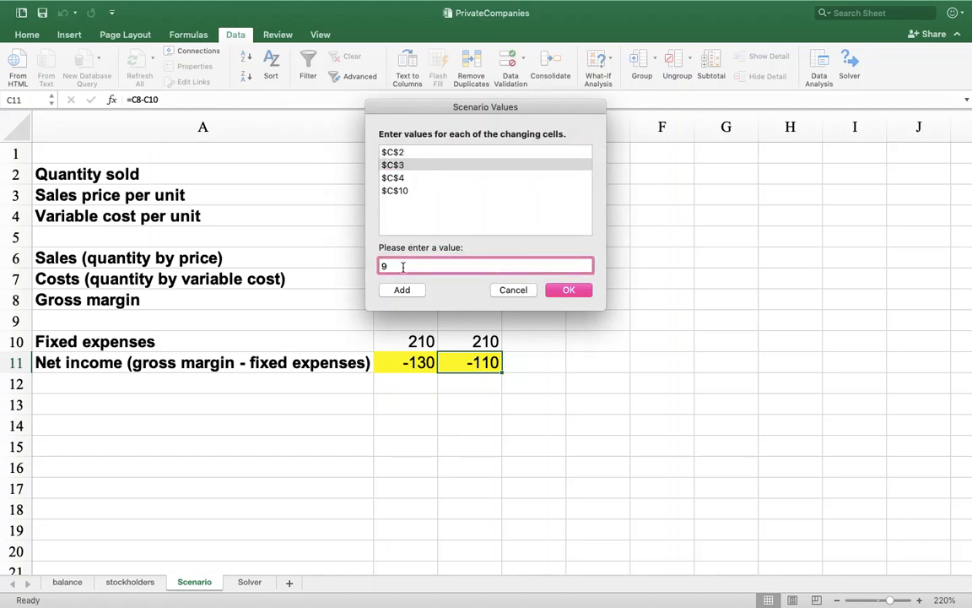
left_click_drag(404, 267, 366, 265)
left_click(569, 290)
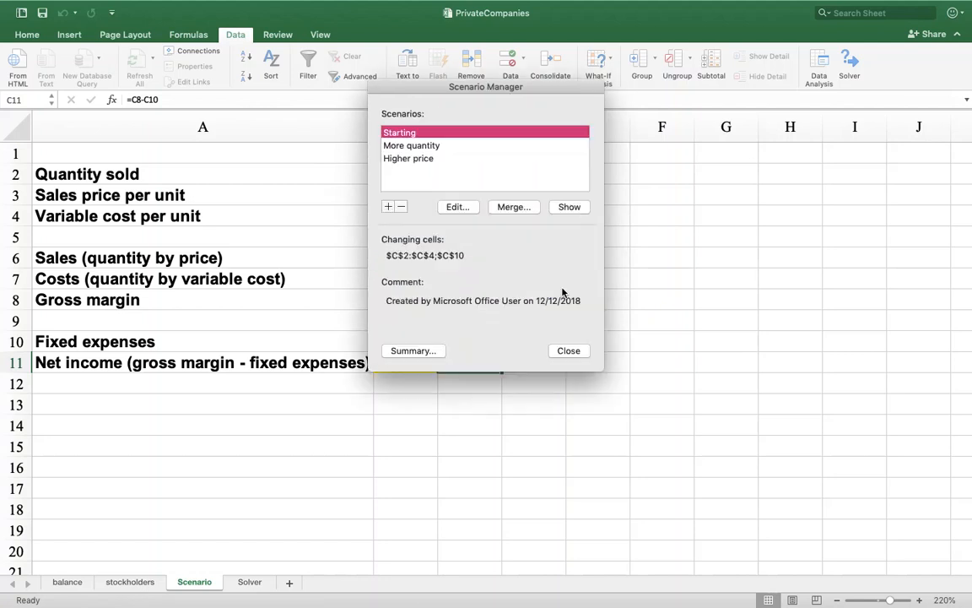
- Show the More quantity and Higher price scenarios in the sheet one after the other, and return to Starting
left_click_drag(444, 91, 734, 248)
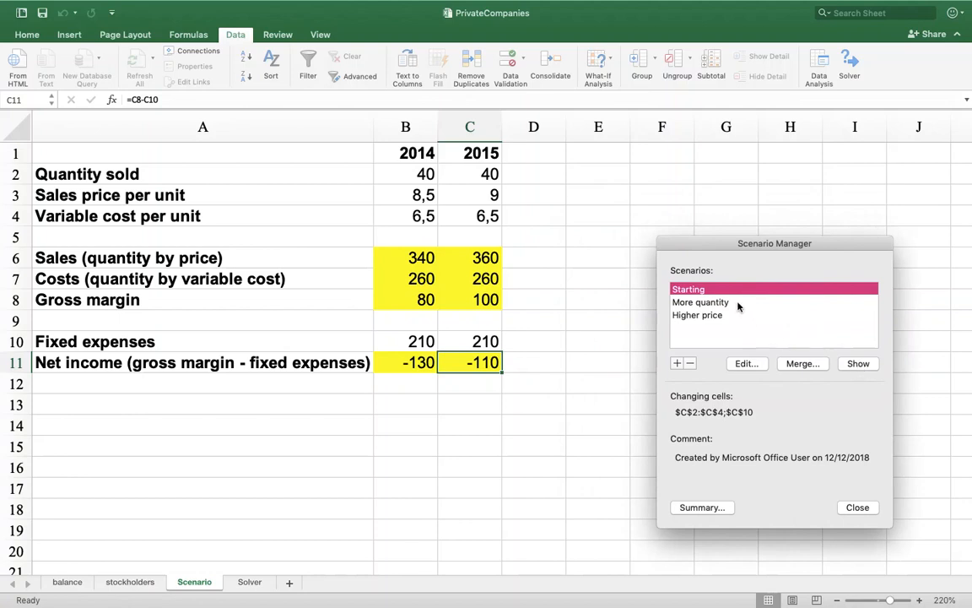
left_click(736, 302)
left_click(852, 365)
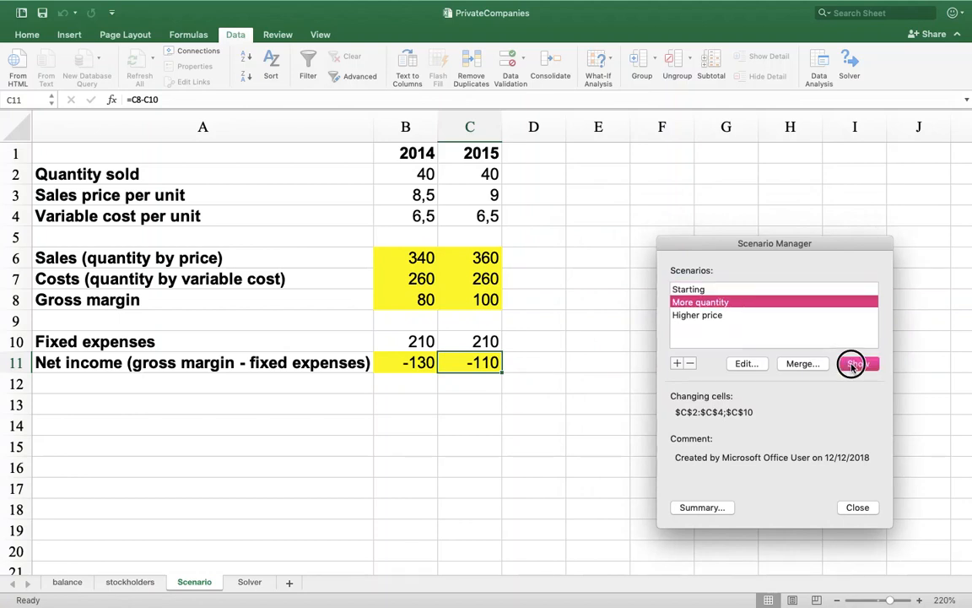
left_click(740, 316)
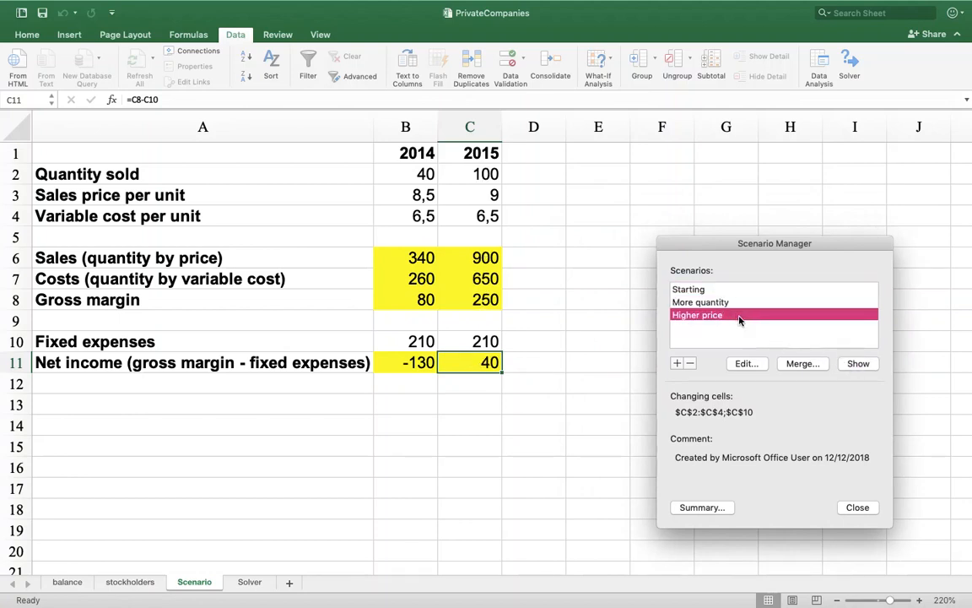
left_click(853, 364)
left_click(733, 289)
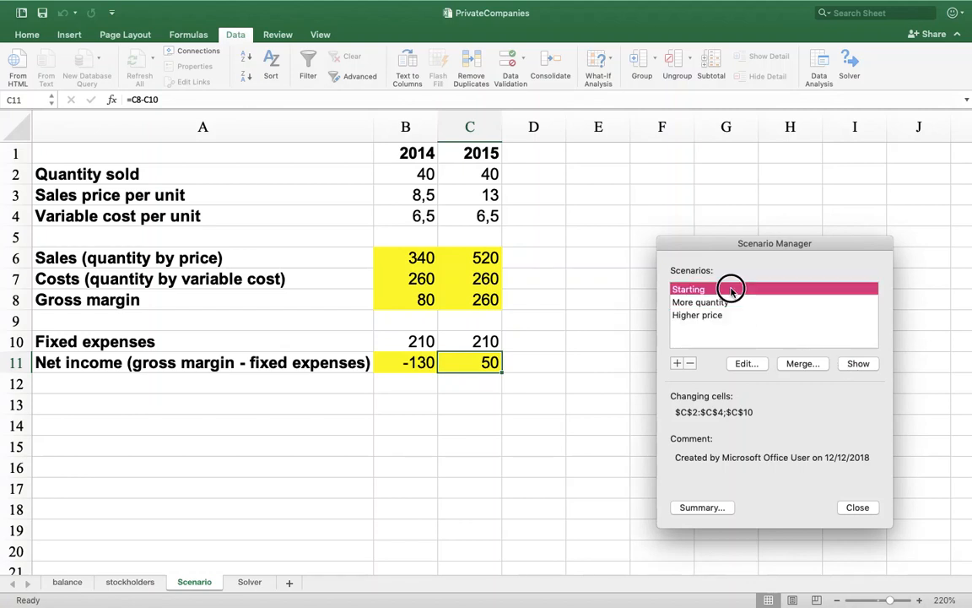
left_click(853, 367)
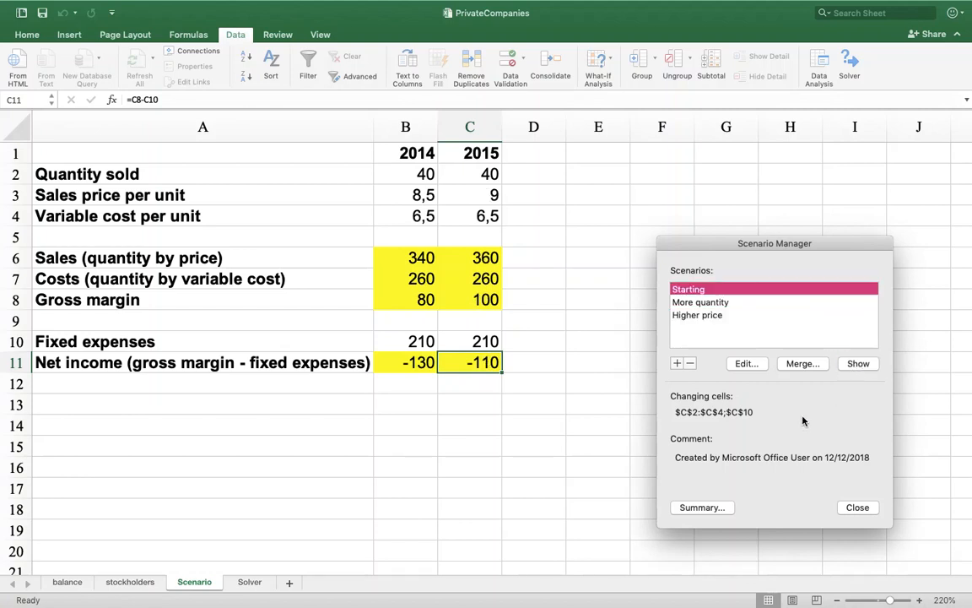
- Create a scenario summary report with C6:C8 and C11 as the result cells
left_click(694, 508)
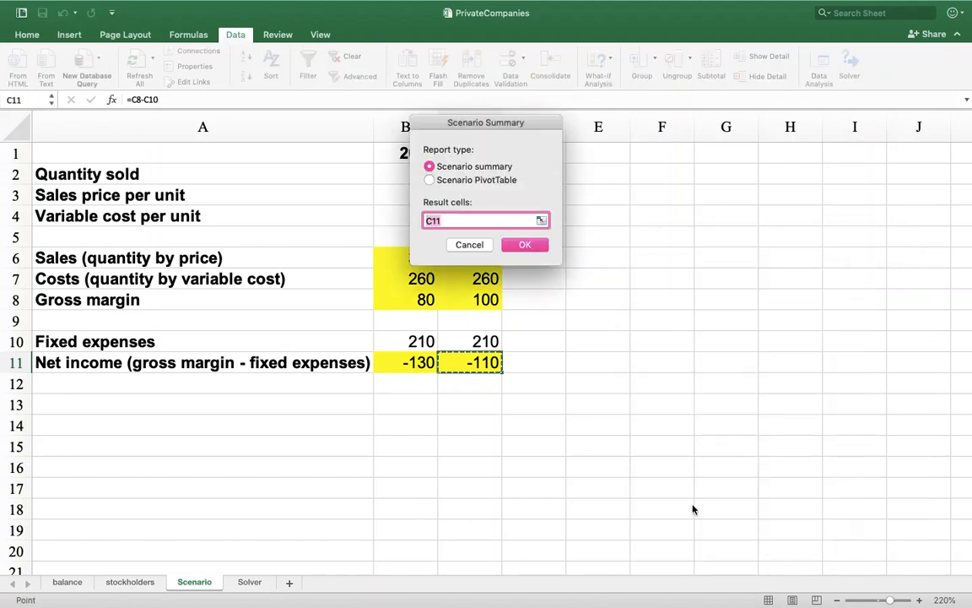
left_click_drag(437, 123, 581, 178)
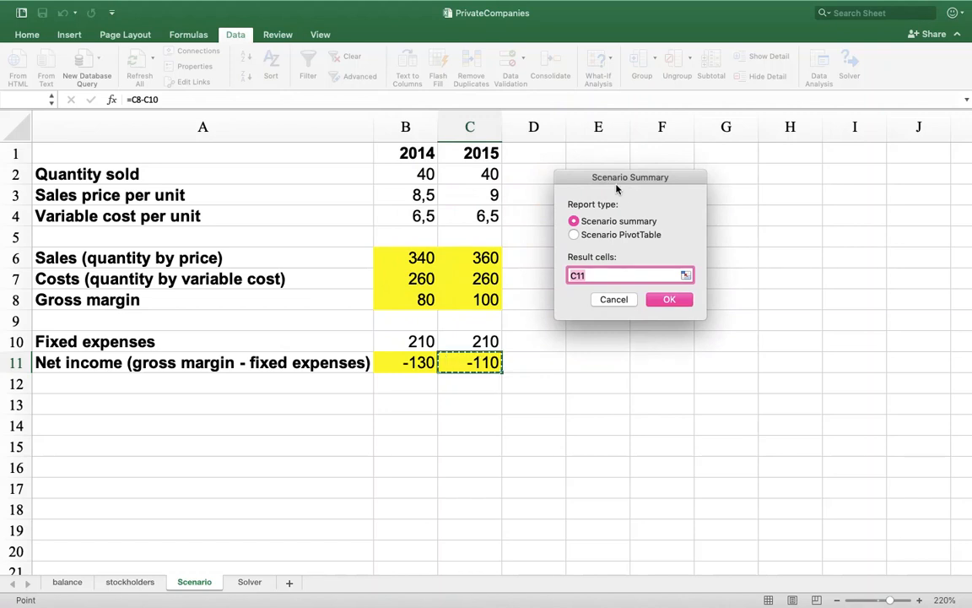
left_click_drag(473, 252, 497, 306)
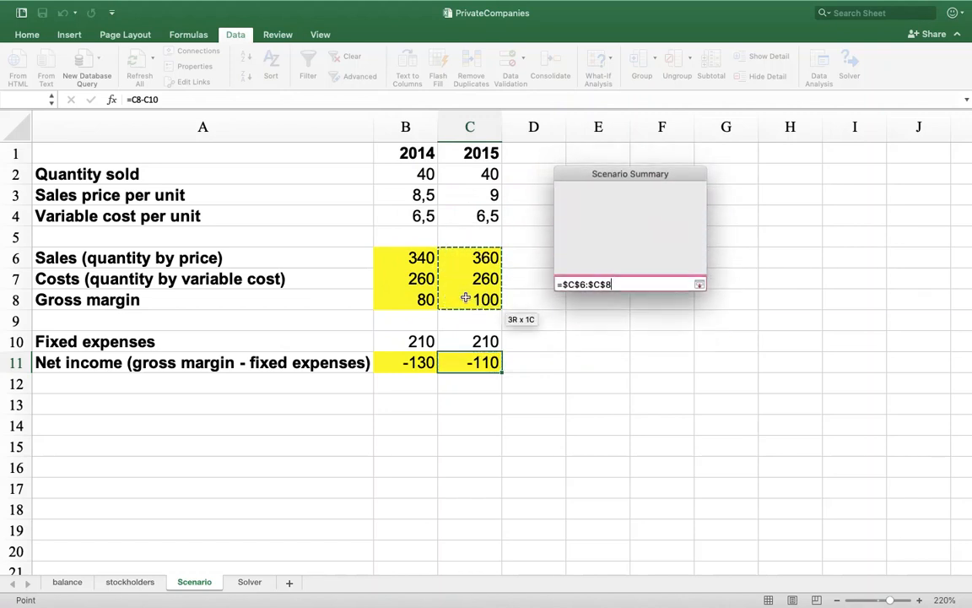
left_click(492, 364, "super")
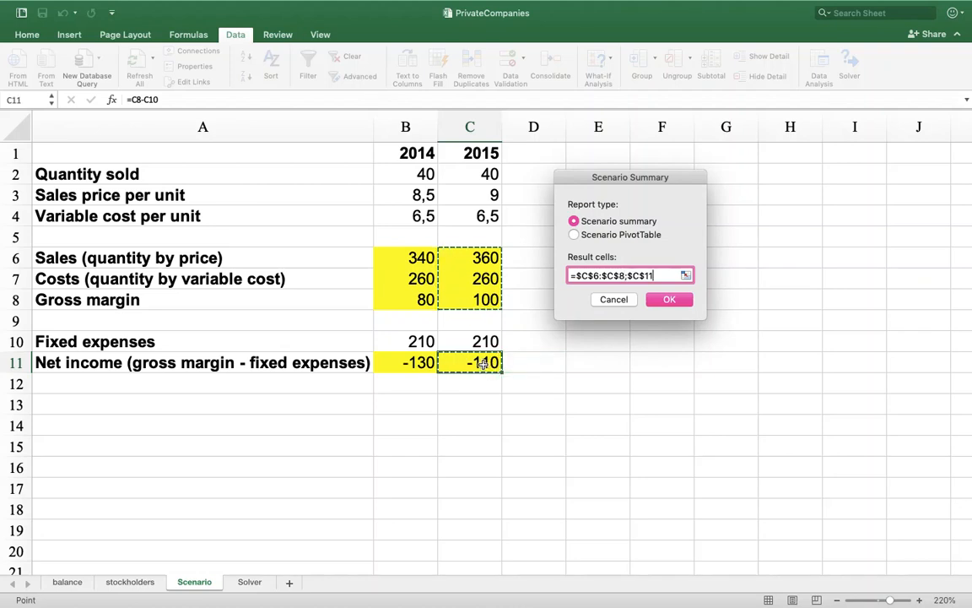
left_click(672, 300)
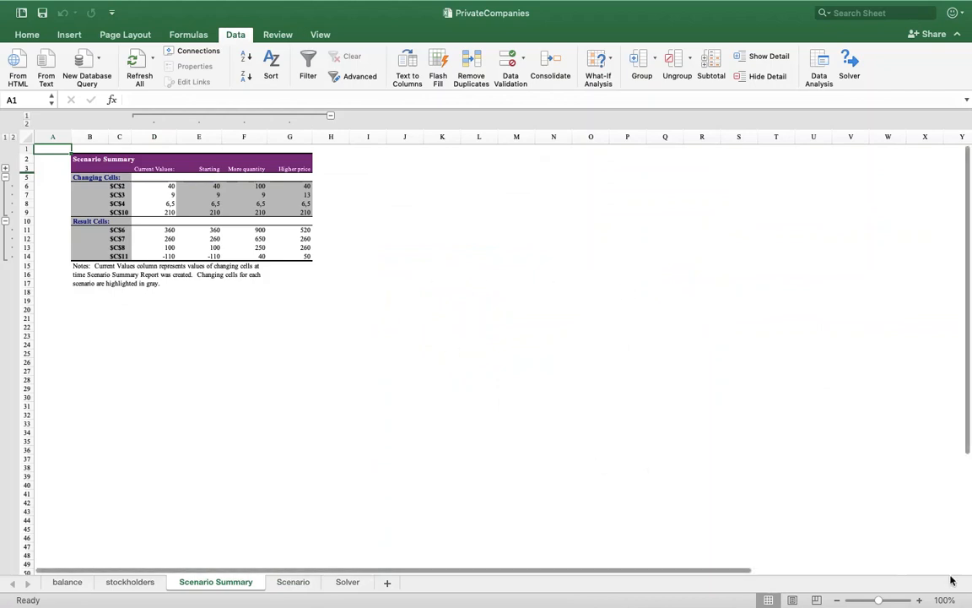
- Enlarge the scenario summary to 160% and copy the labels in A2:A4 of the Scenario sheet for use in it
left_click(919, 600)
left_click(920, 600)
left_click(919, 600)
left_click(919, 600)
left_click(919, 600)
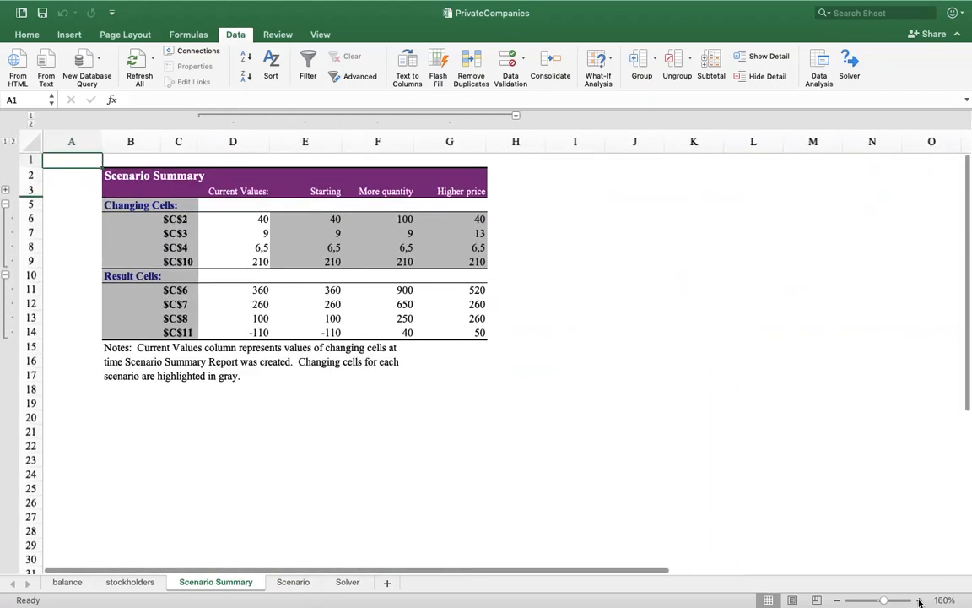
left_click(919, 600)
left_click(347, 582)
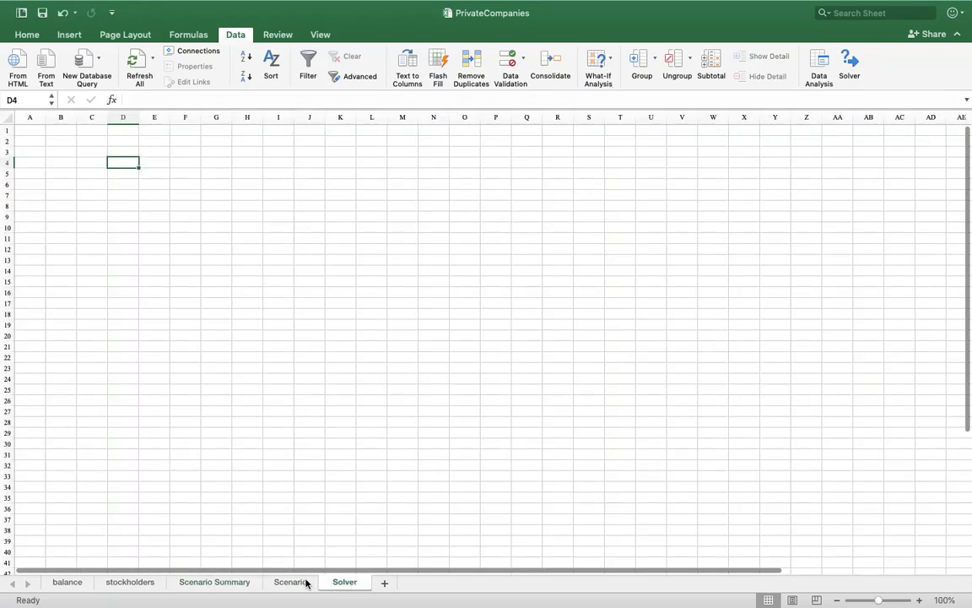
left_click(306, 582)
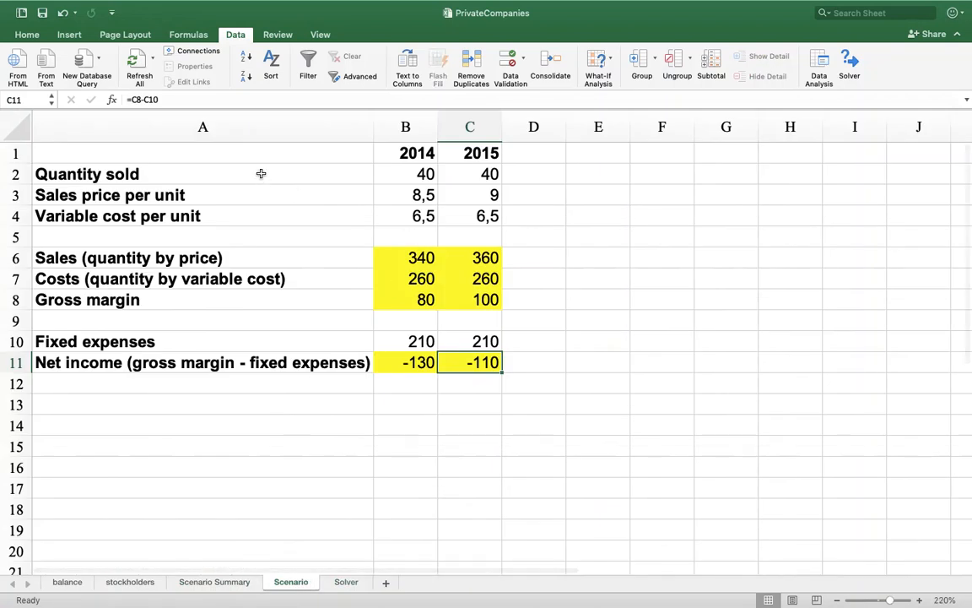
left_click_drag(262, 173, 259, 214)
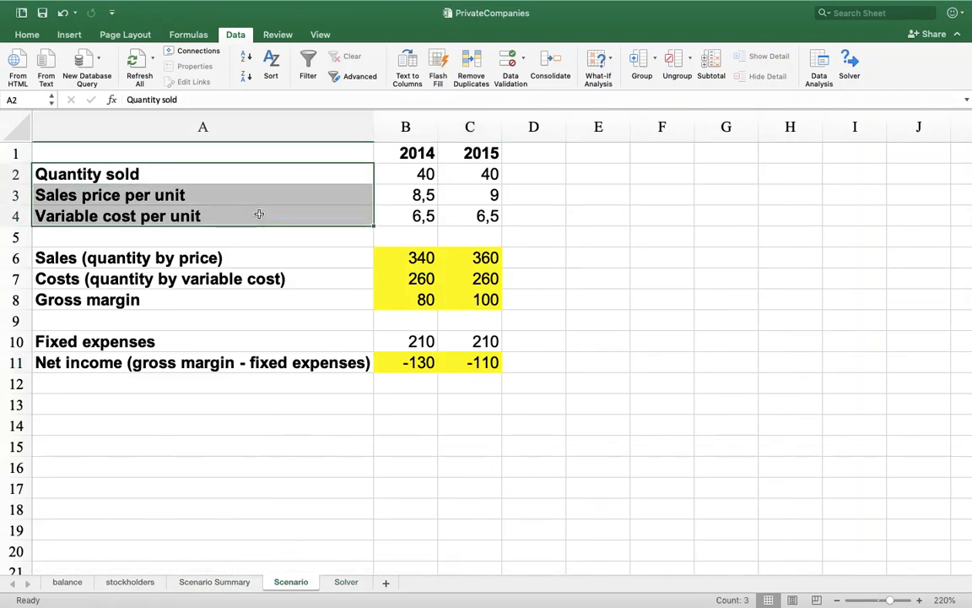
key("super+c")
left_click(227, 582)
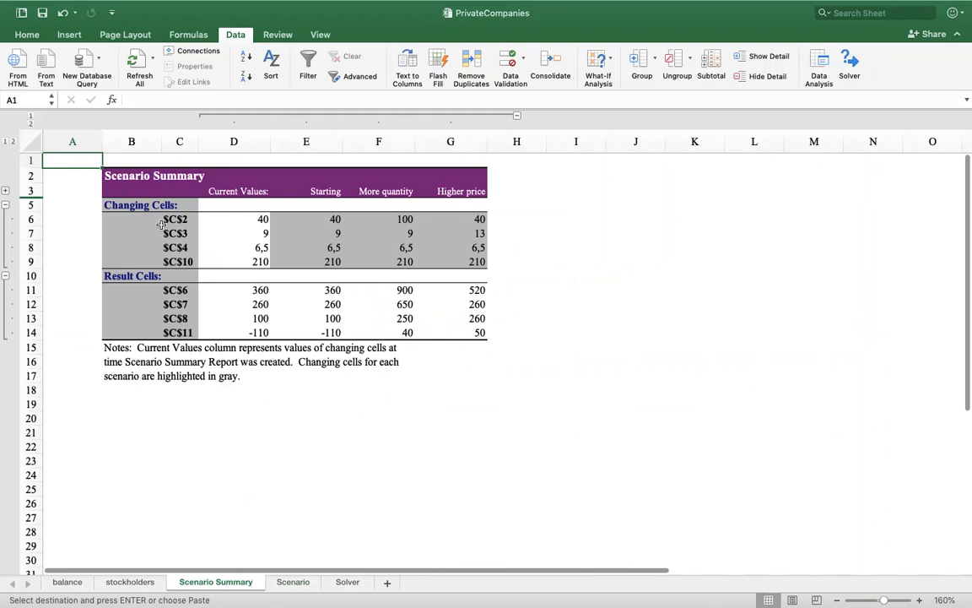
- Try pasting the copied labels over the cell references in C6:C8 of the summary, and undo it
left_click_drag(160, 223, 163, 247)
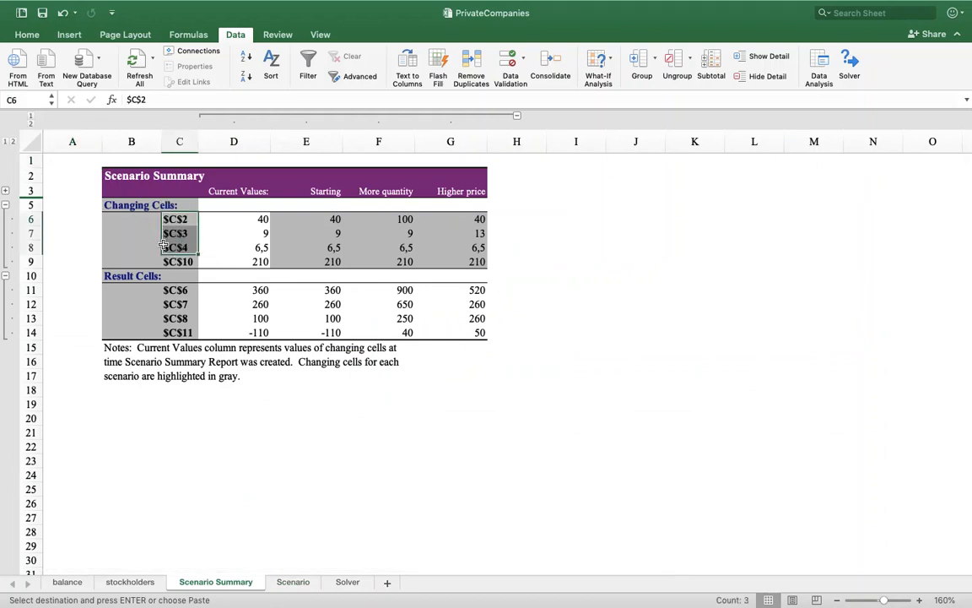
key("super+v")
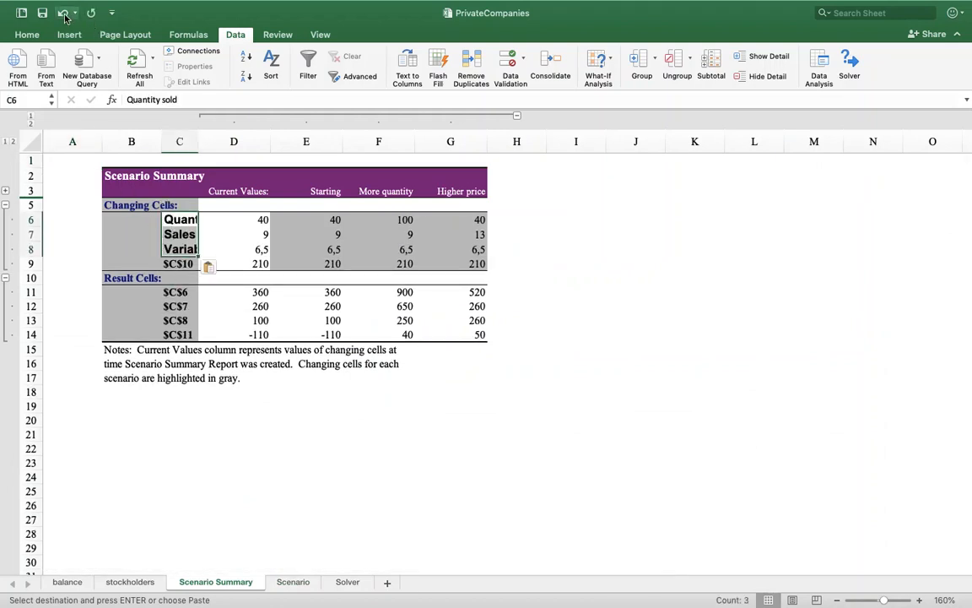
left_click(64, 13)
- Paste the copied labels into B6:B8 of the Scenario Summary sheet and clear the cell references in C6:C8
left_click_drag(124, 220, 179, 249)
key("super+v")
key("Delete")
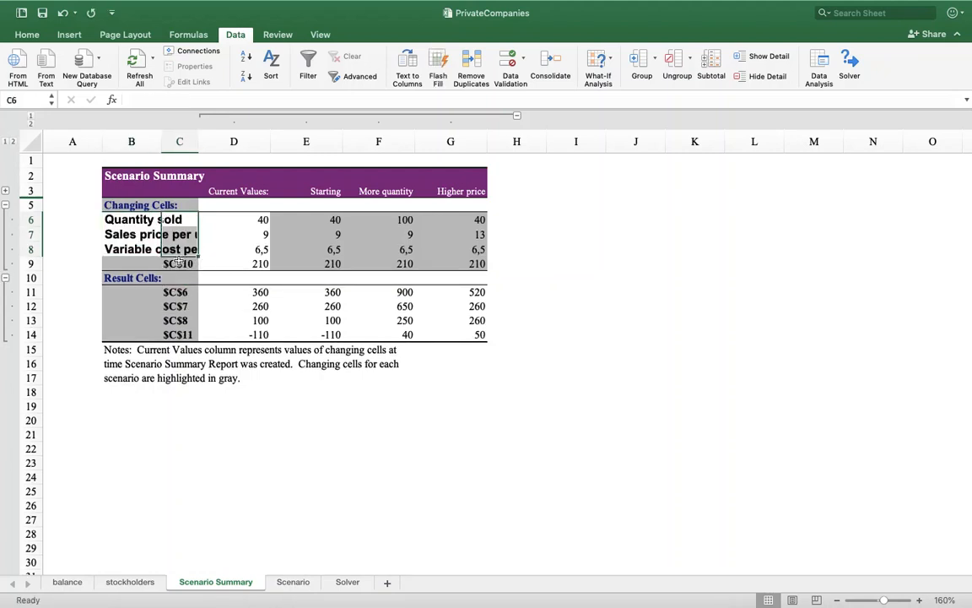
- Copy the Fixed expenses label from A10 of the Scenario sheet into B9 of the summary and clear the reference in C9
left_click(294, 582)
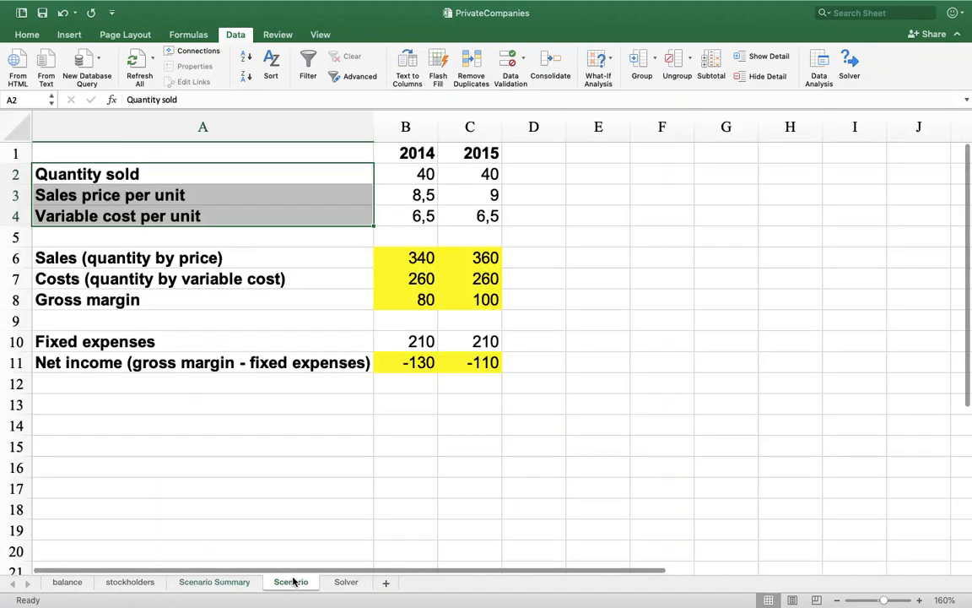
left_click(217, 343)
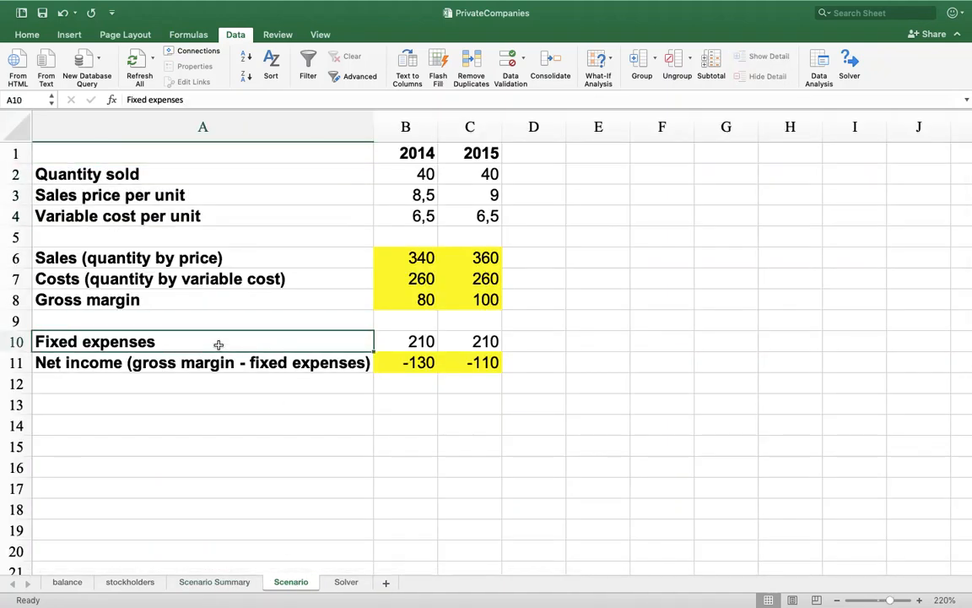
key("super+c")
left_click(194, 582)
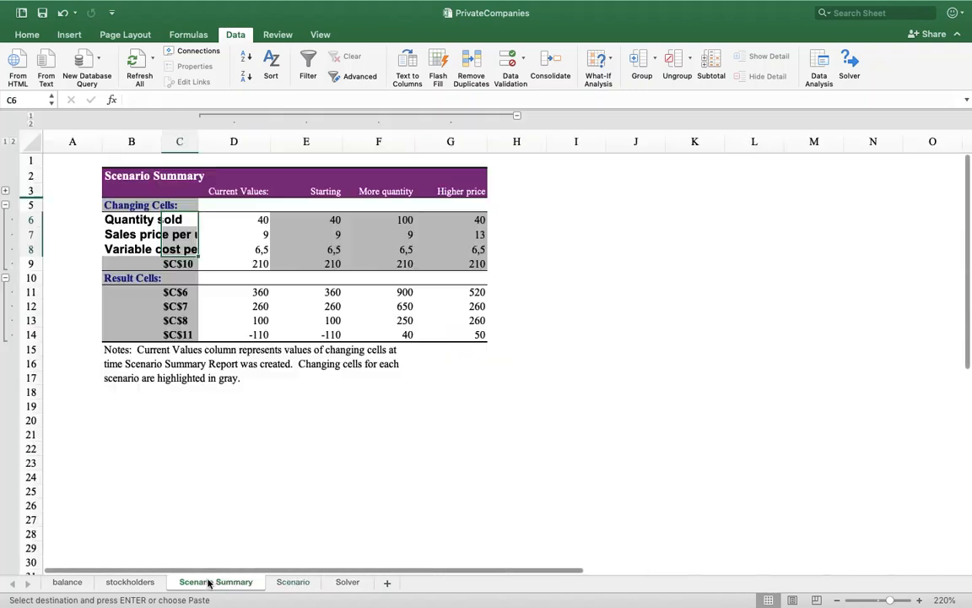
left_click(135, 263)
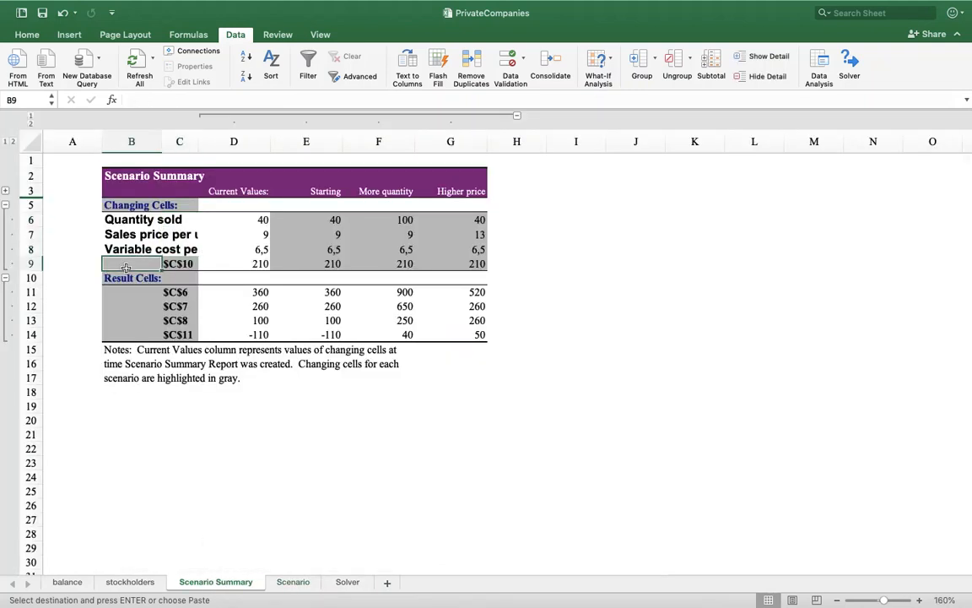
key("super+v")
left_click(179, 264)
key("Delete")
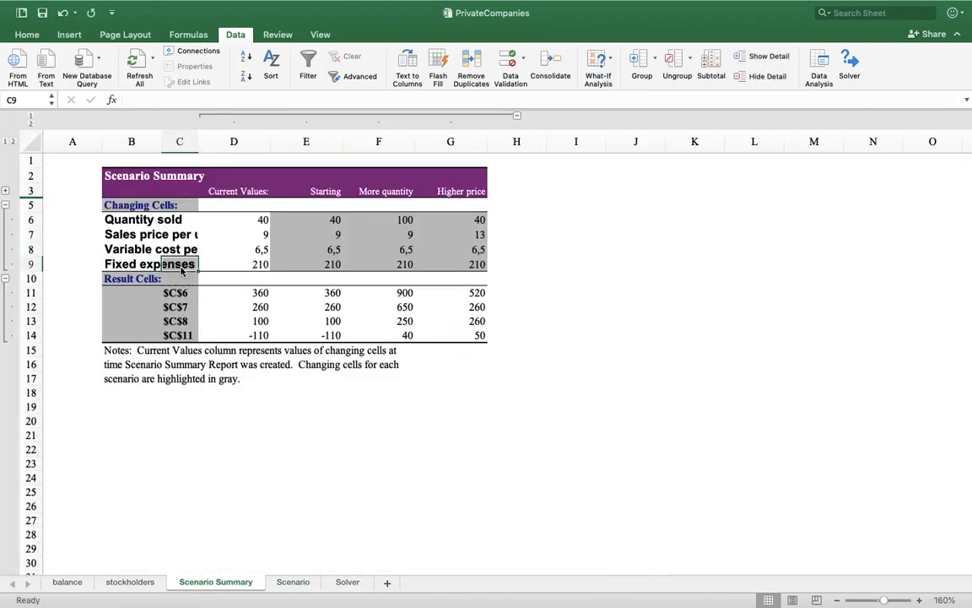
- Clear the result cell references in C11:C14 of the Scenario Summary sheet
left_click_drag(173, 295, 174, 323)
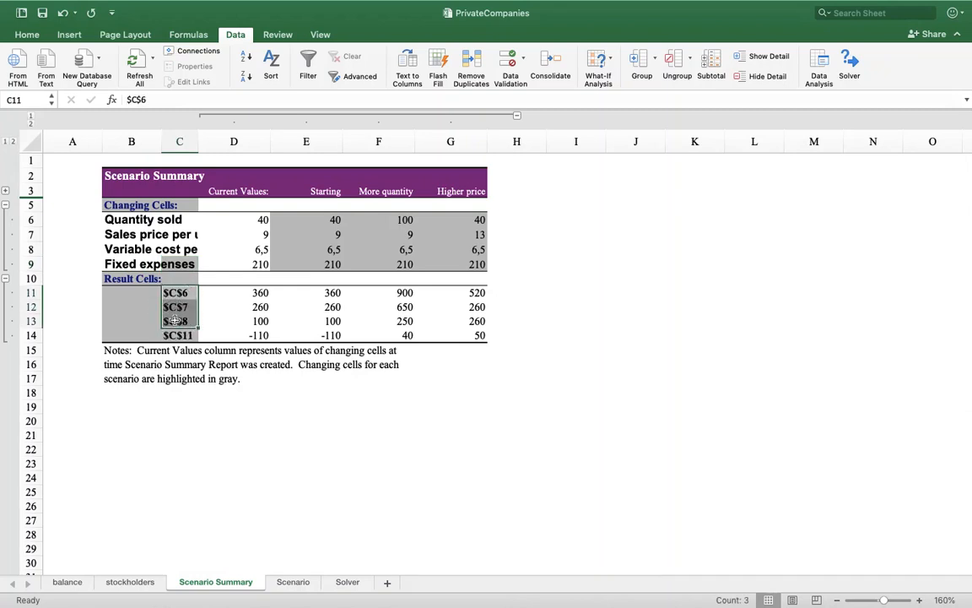
key("Delete")
left_click(173, 336)
key("Delete")
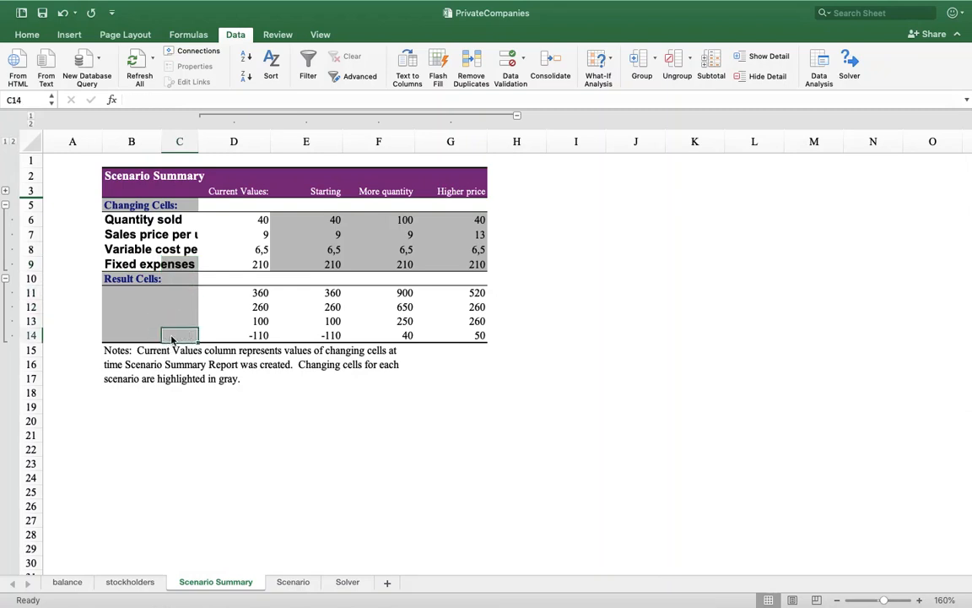
- Copy the sales, costs and gross margin labels from A6:A8 of the Scenario sheet into B11:B13 of the summary, and return to the Scenario sheet
left_click(142, 293)
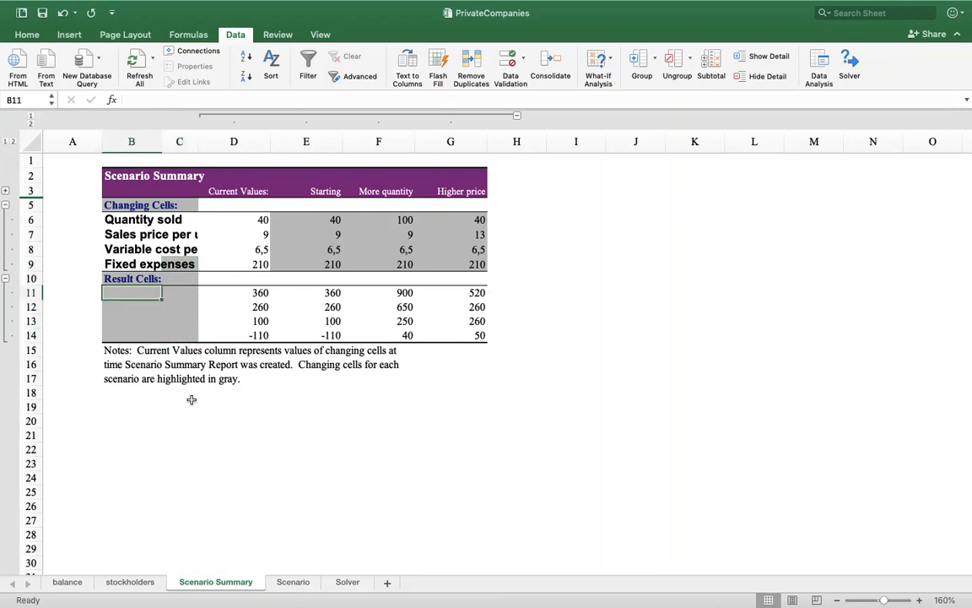
left_click(289, 581)
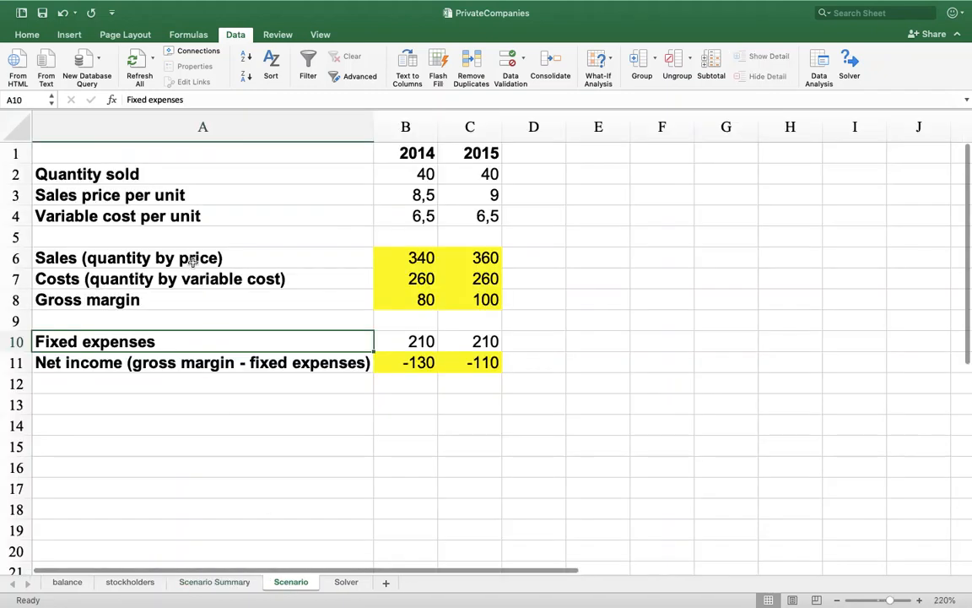
left_click(194, 261)
left_click_drag(193, 261, 190, 300)
key("super+c")
left_click(234, 584)
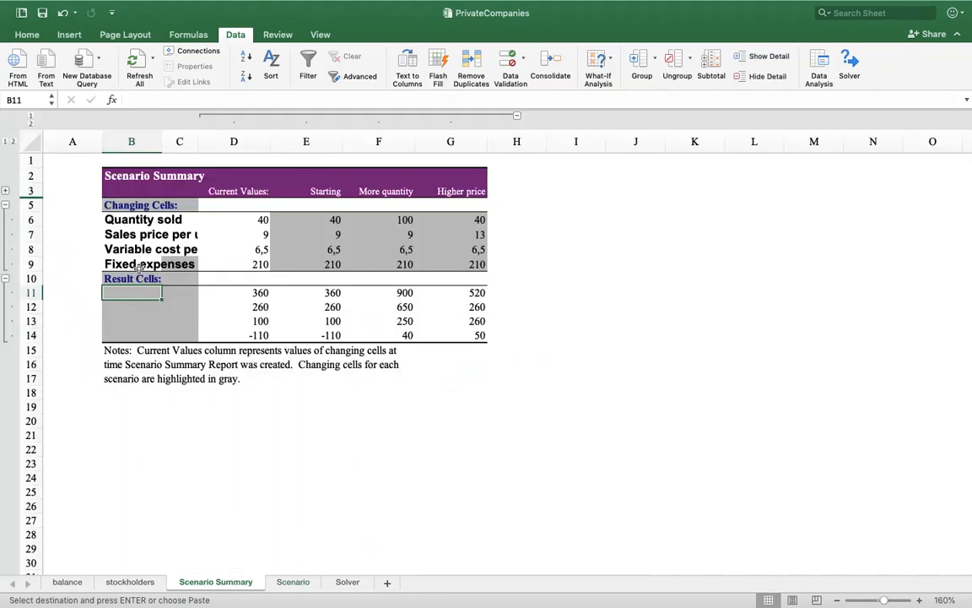
key("super+v")
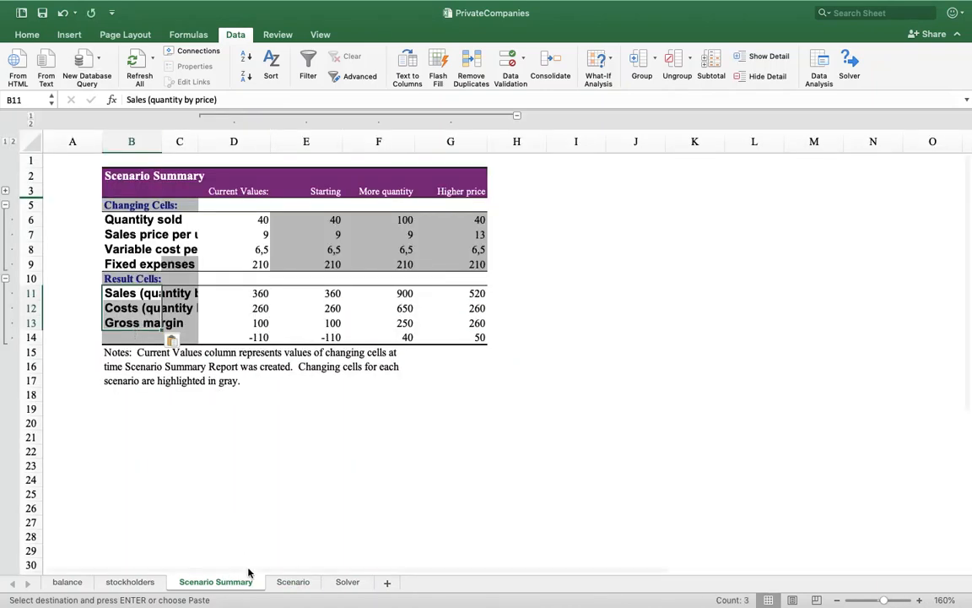
left_click(291, 583)
- Undo a mistaken paste of the copied labels over the Net income label in A11 of the Scenario sheet
left_click(105, 362)
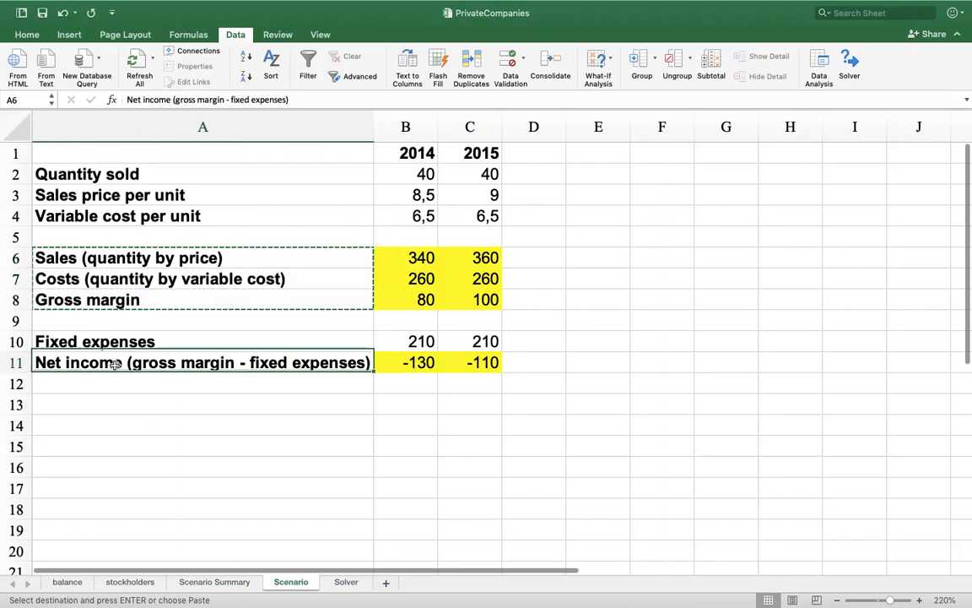
key("super+v")
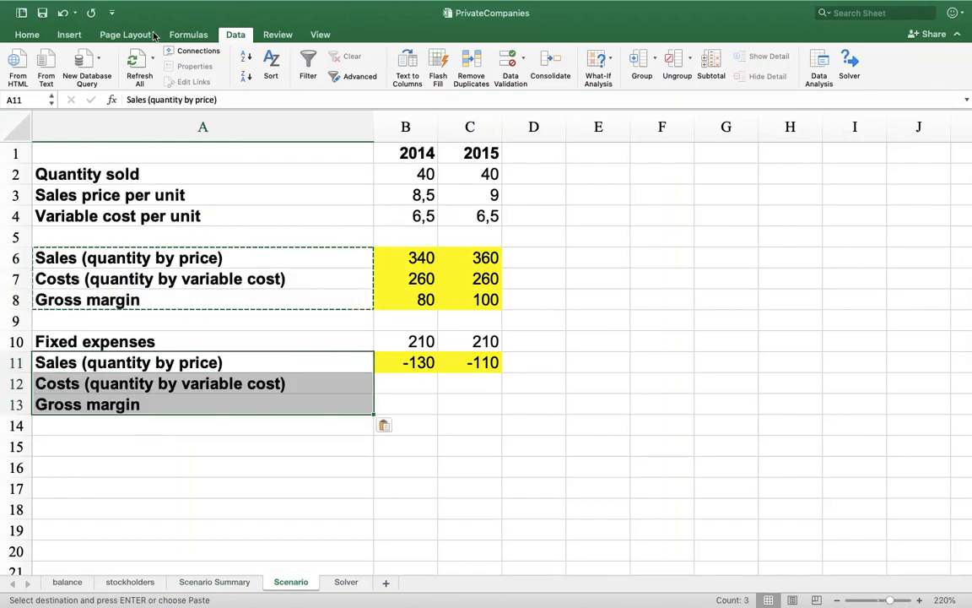
left_click(63, 13)
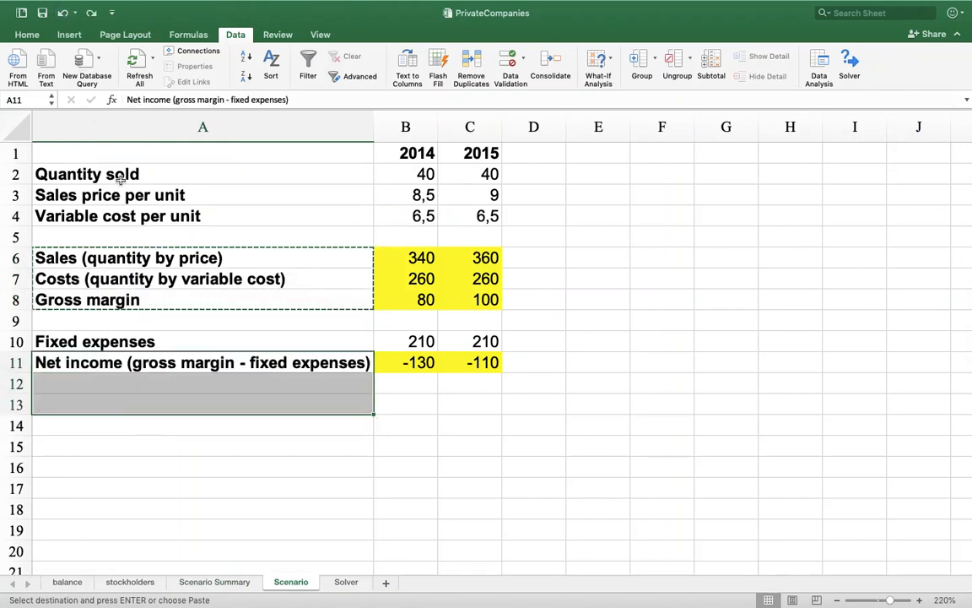
- Copy the Net income label from A11 of the Scenario sheet into B14 of the Scenario Summary sheet
left_click(137, 365)
key("super+c")
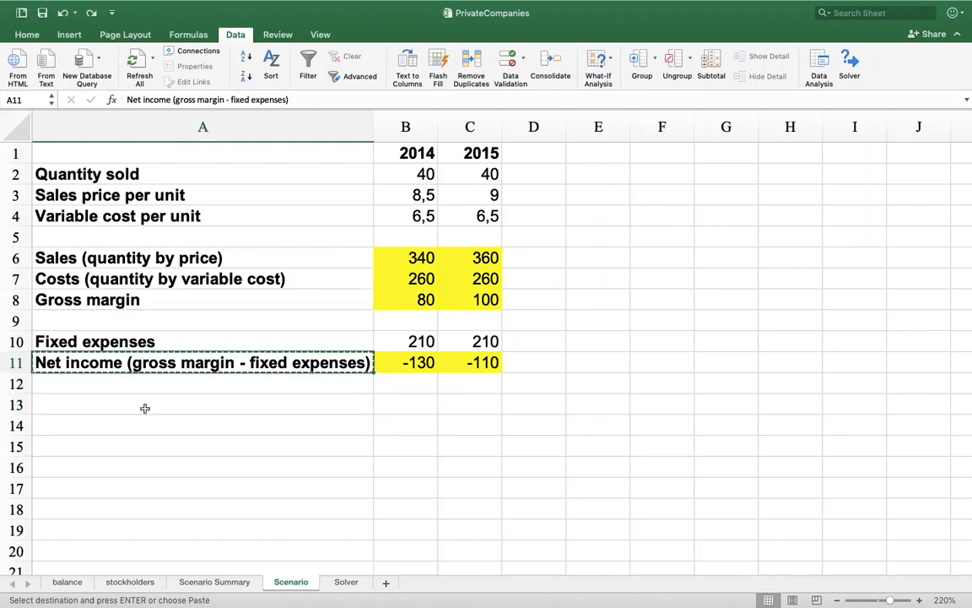
left_click(228, 582)
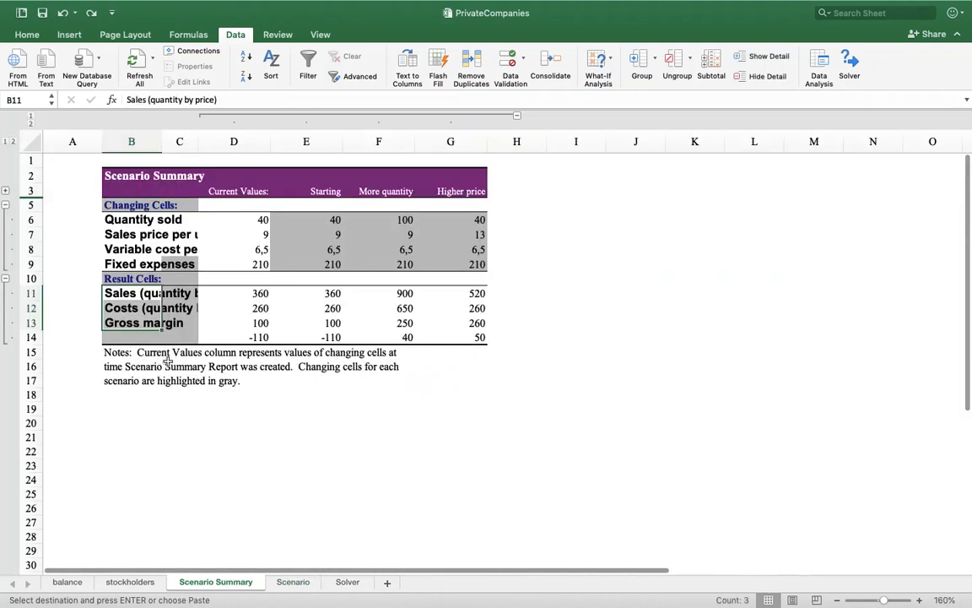
left_click(133, 337)
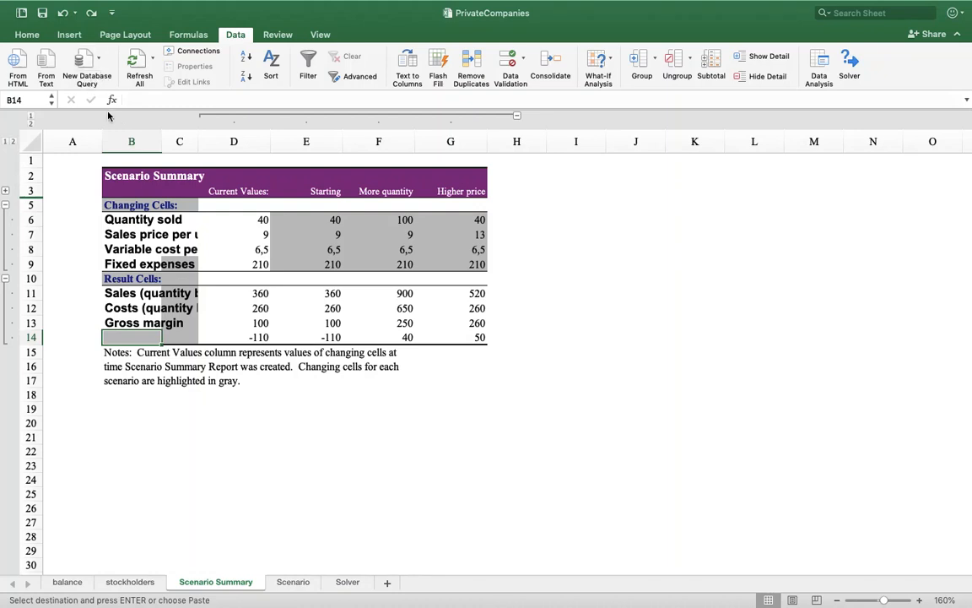
key("super+v")
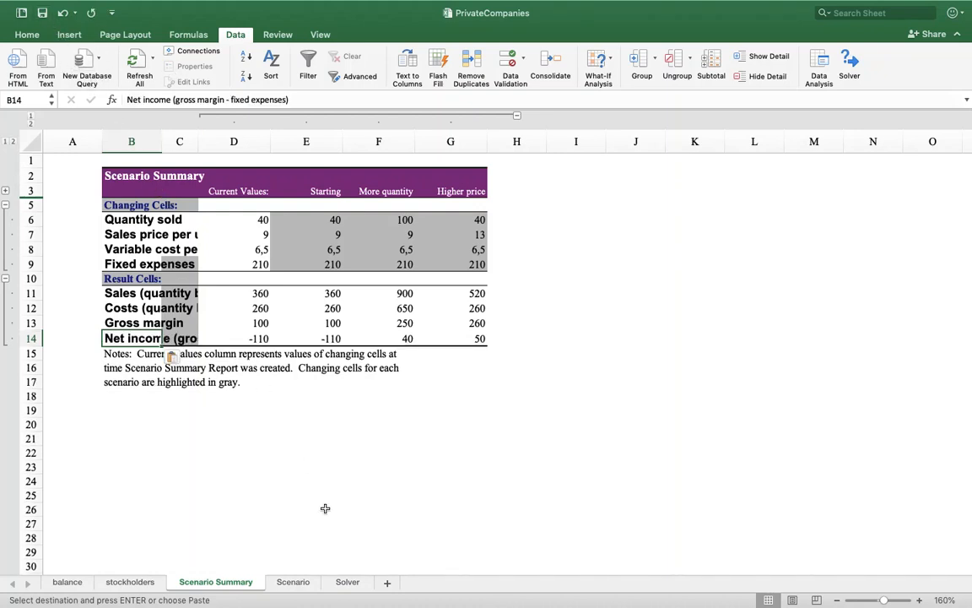
- Return to the Scenario sheet, end the copy mode, and save the workbook
left_click(300, 582)
left_click(138, 220)
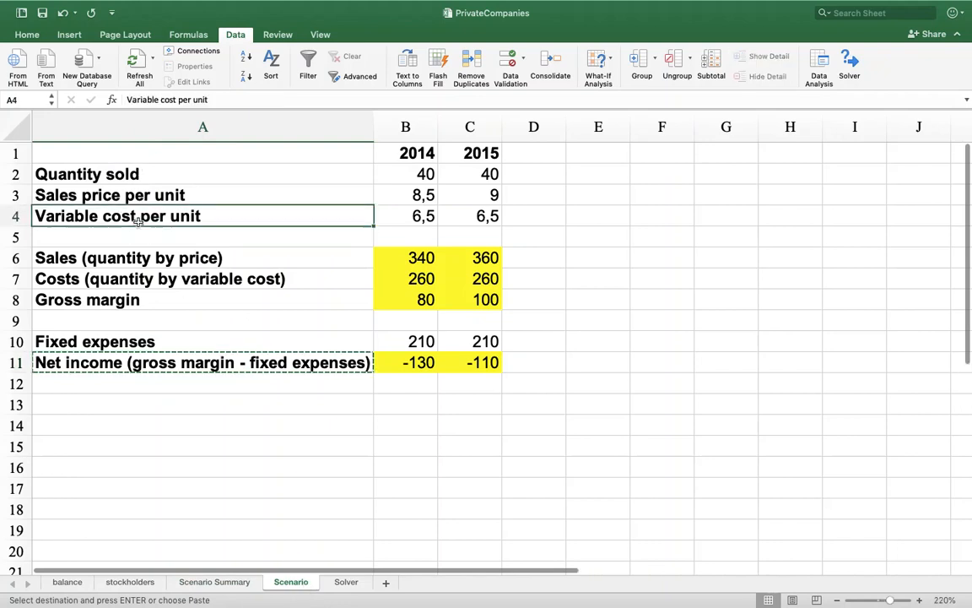
key("Escape")
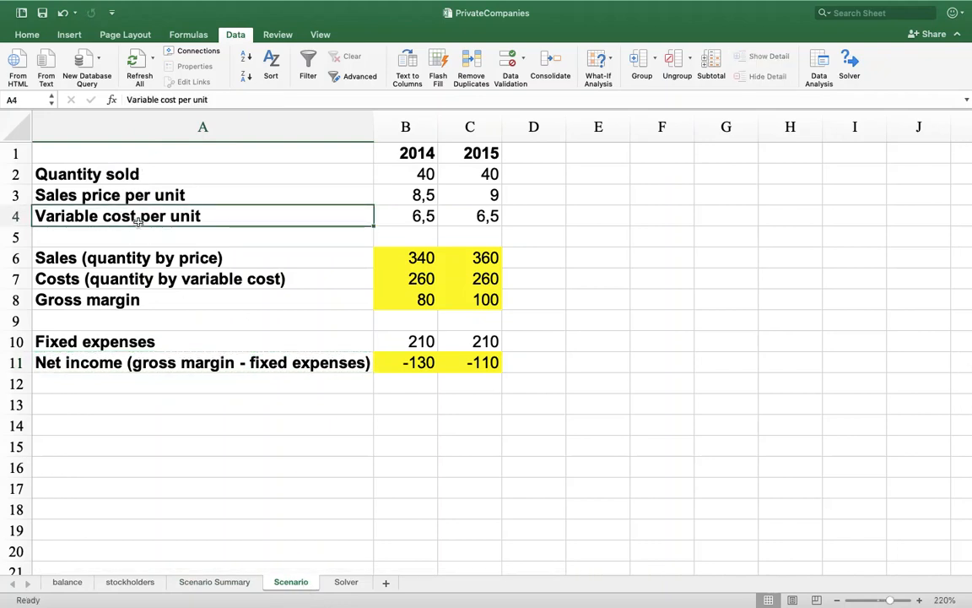
left_click(40, 17)
- Enter a formula in B14 of the Scenario sheet that refers to the 2014 net income in B11
left_click(401, 429)
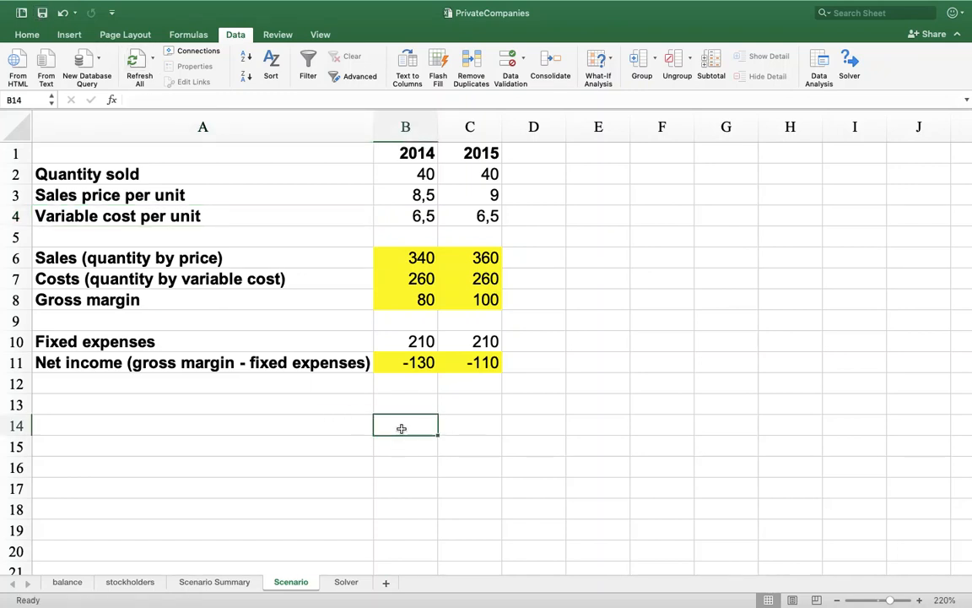
type("=")
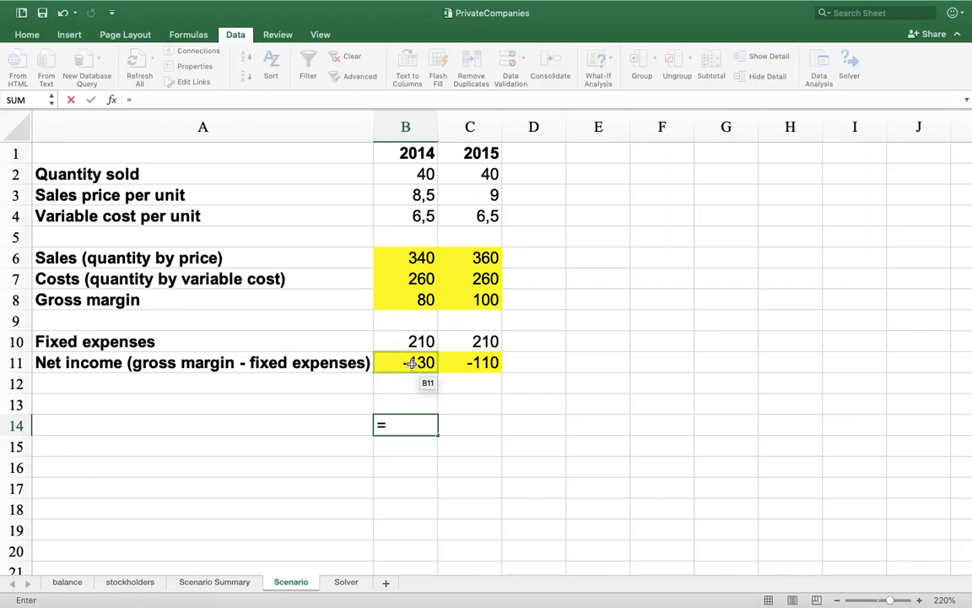
left_click(408, 363)
key("Return")
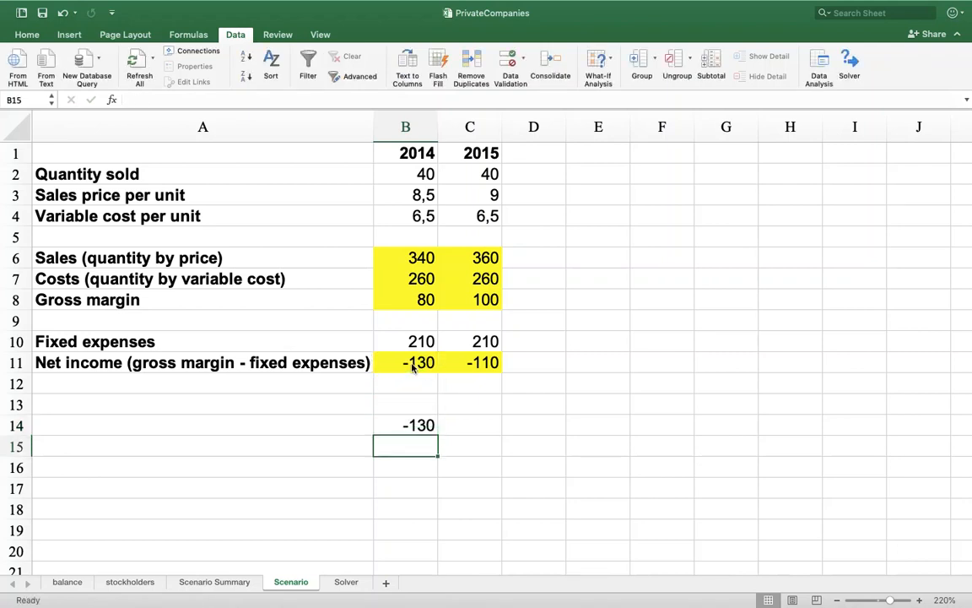
- Enter 40 and 50 in B15:B16 and extend the series down to 100 in B21
type("40")
key("Return")
type("50")
key("Return")
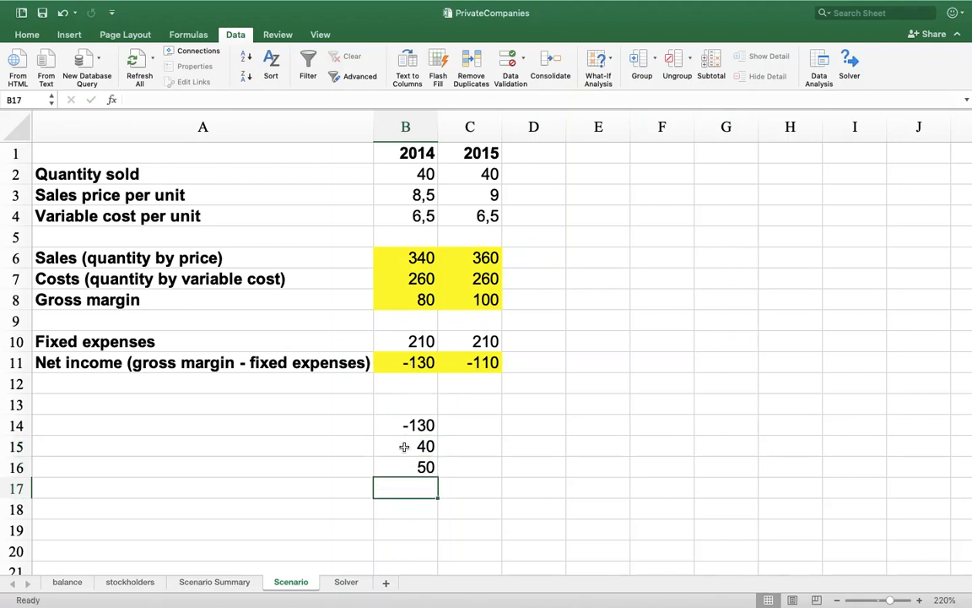
left_click_drag(380, 446, 437, 498)
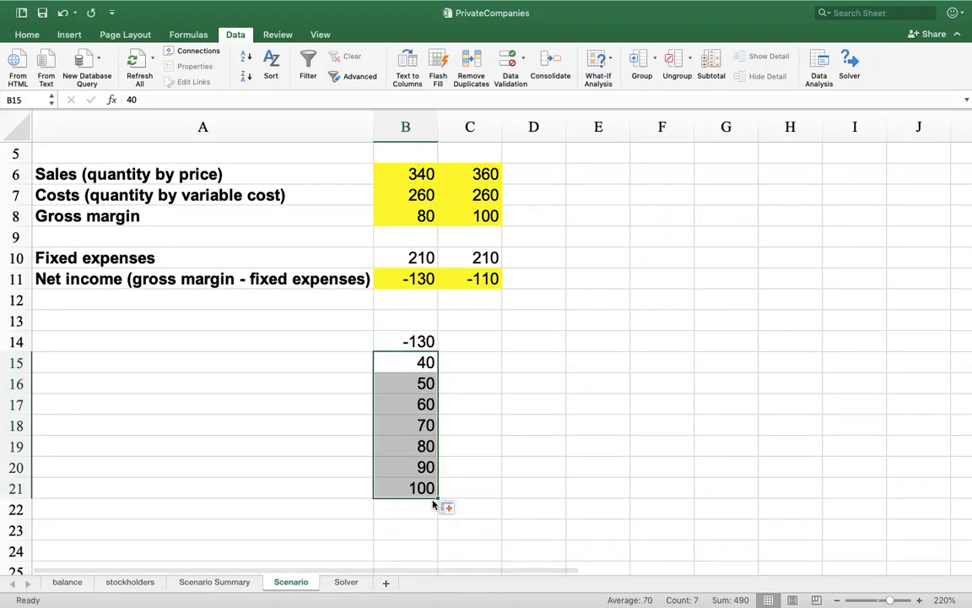
- Enter 6 and 6,5 in C14:D14 of the Scenario sheet and extend the series to 10 in K14
left_click(460, 342)
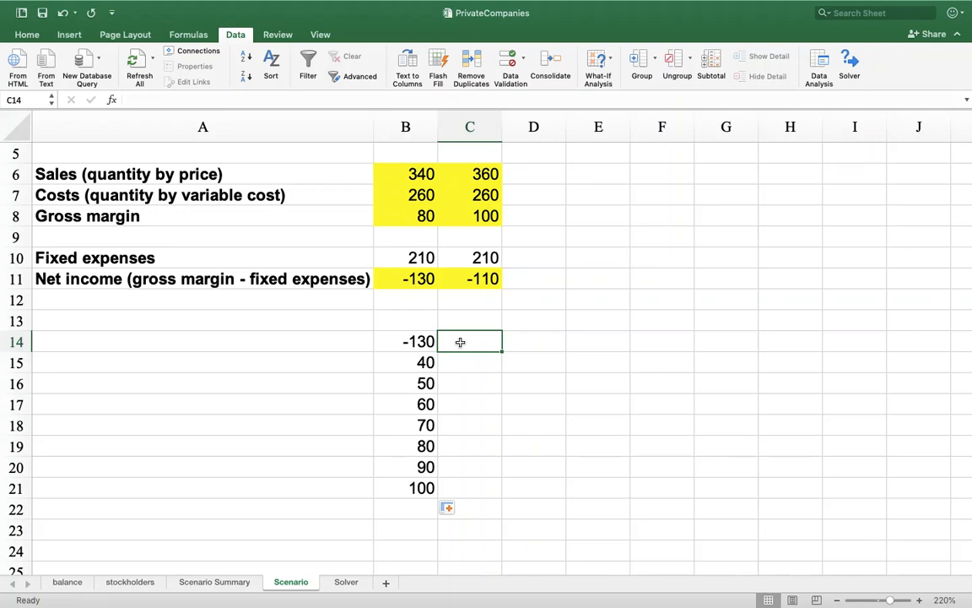
type("6")
key("Tab")
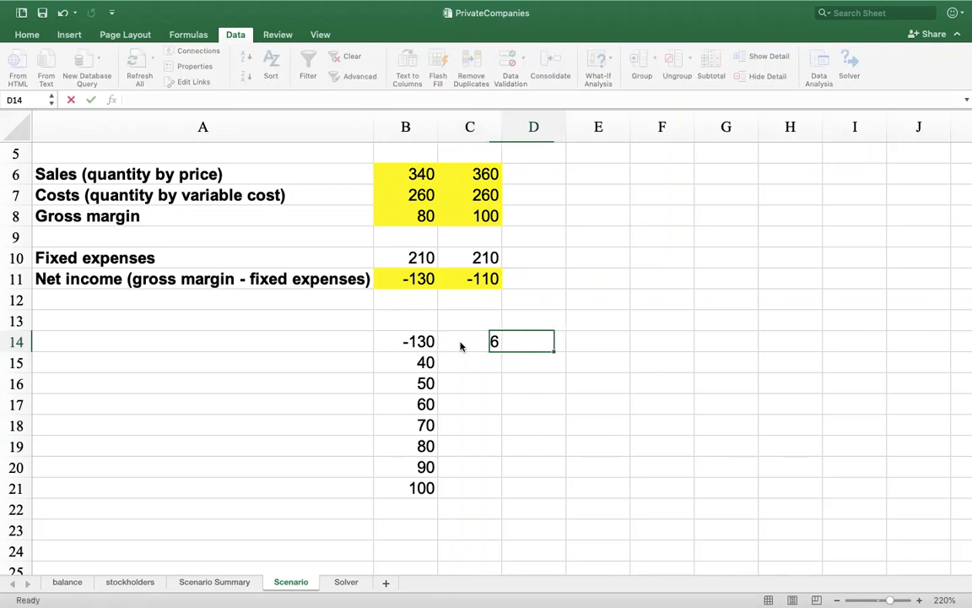
type("6.5")
key("Tab")
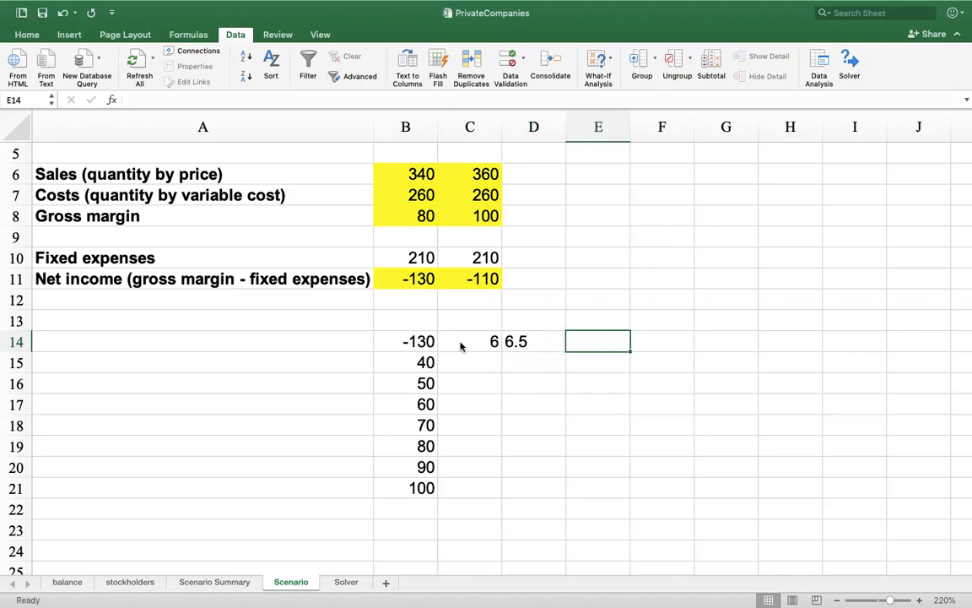
left_click_drag(487, 346, 521, 343)
key("Tab")
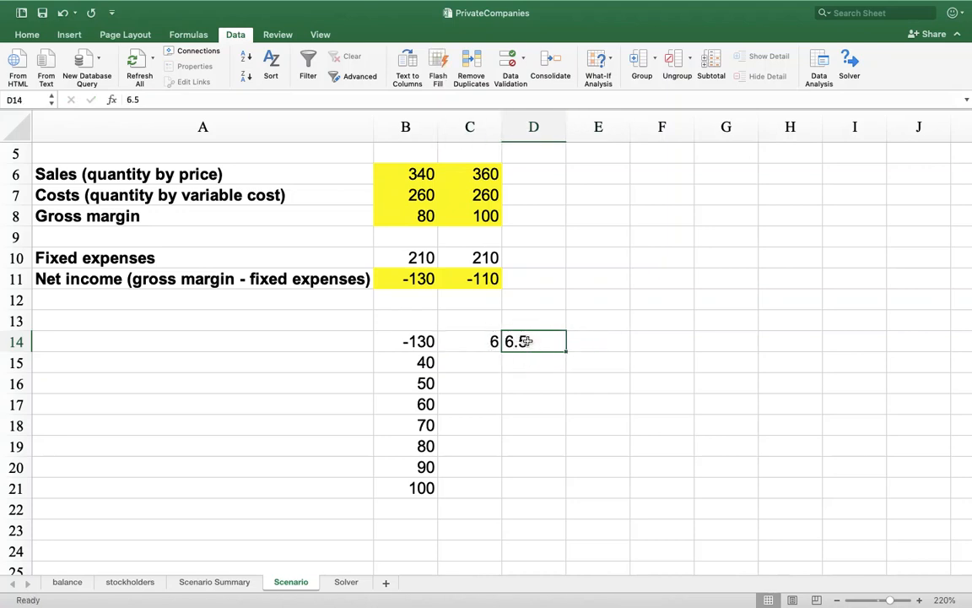
type("6,5")
key("Return")
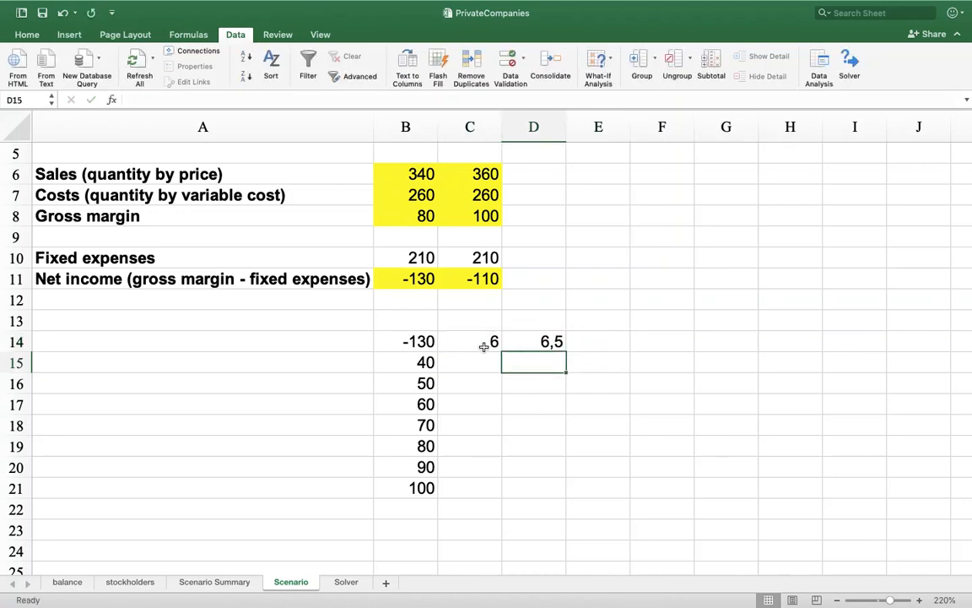
left_click(486, 342)
left_click_drag(486, 342, 158, 351)
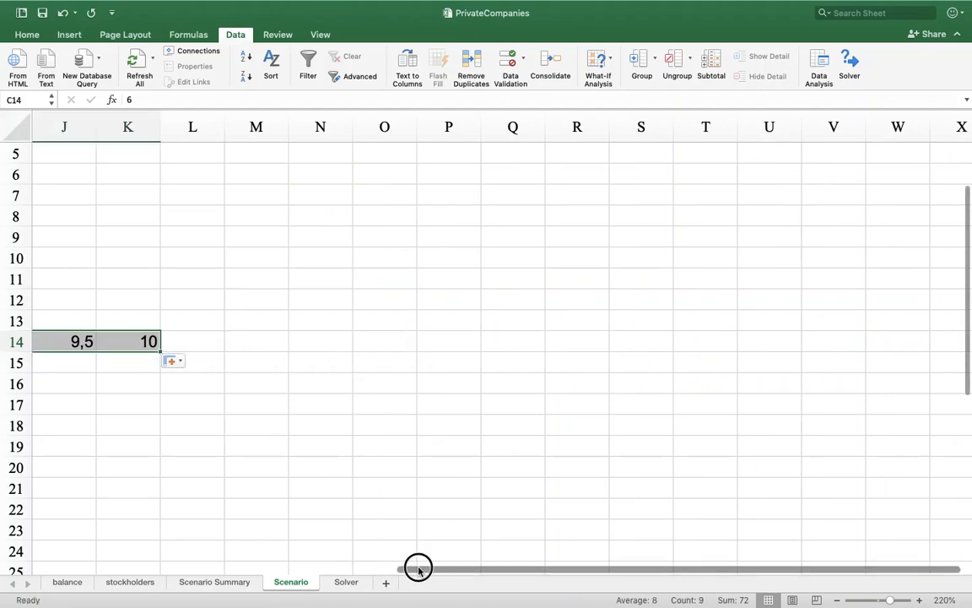
- Create a two-variable data table over B14:K21 with B3 as the row input cell and B2 as the column input cell
left_click_drag(419, 569, 119, 564)
left_click_drag(77, 341, 634, 486)
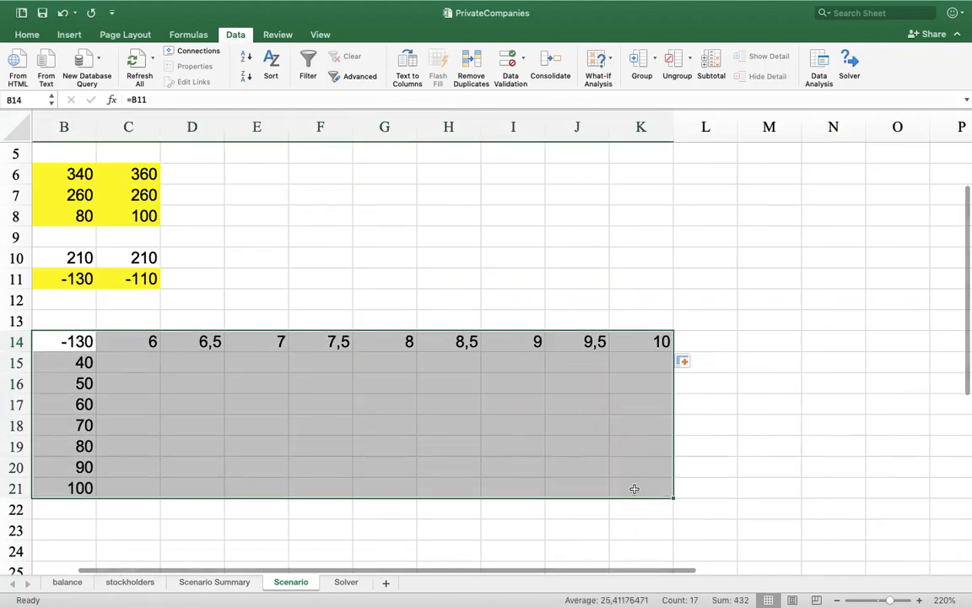
left_click(611, 66)
left_click(609, 112)
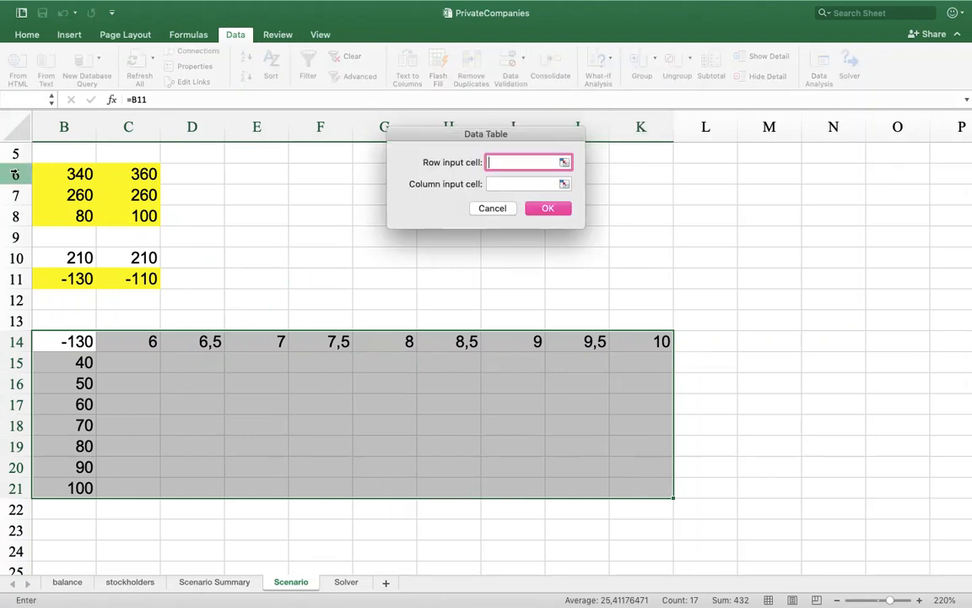
scroll(117, 228, "up", 3)
scroll(118, 228, "left", 5)
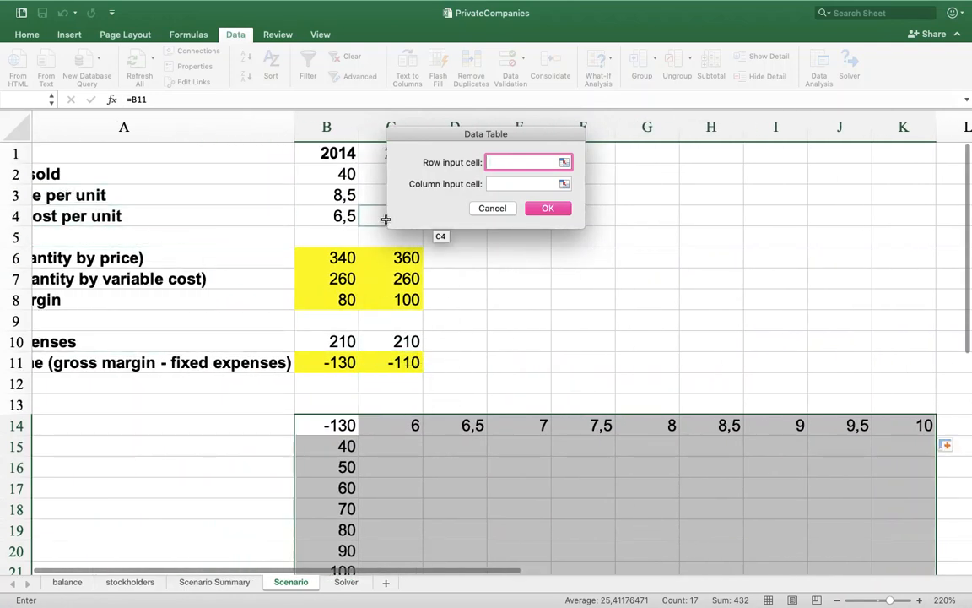
left_click(331, 199)
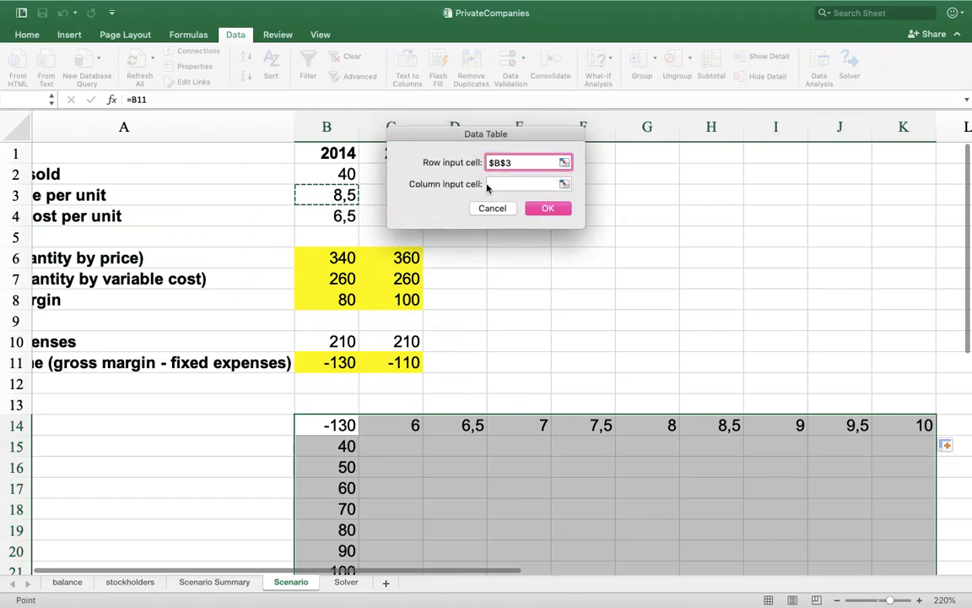
left_click(490, 183)
left_click(347, 174)
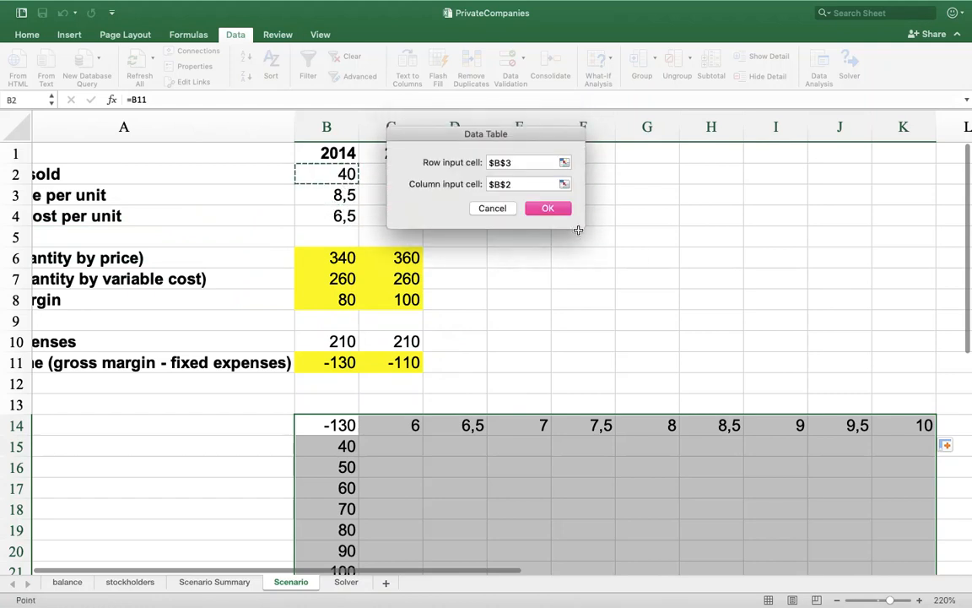
left_click(563, 210)
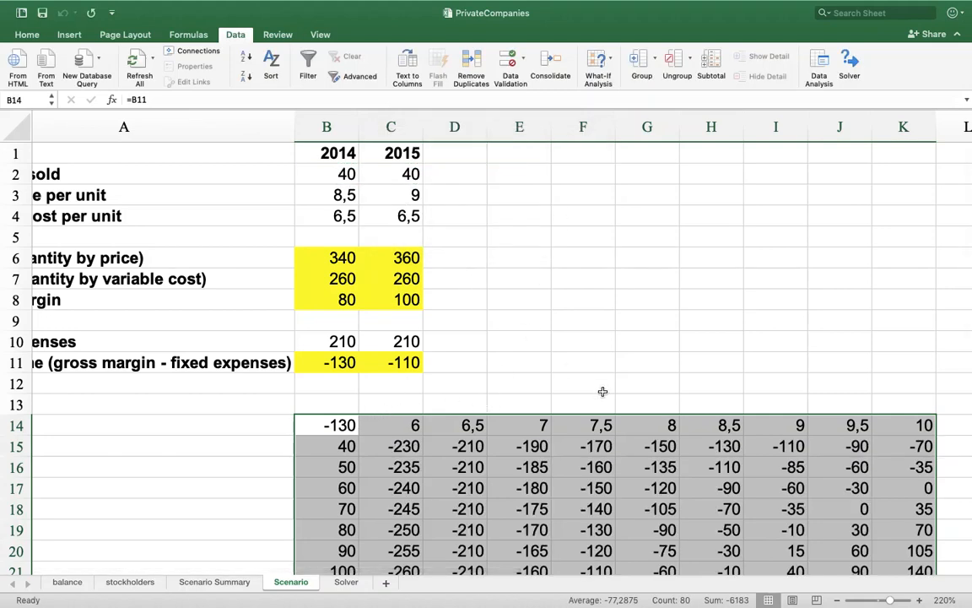
- Check the net income data table on the Scenario sheet and save the workbook
left_click(732, 467)
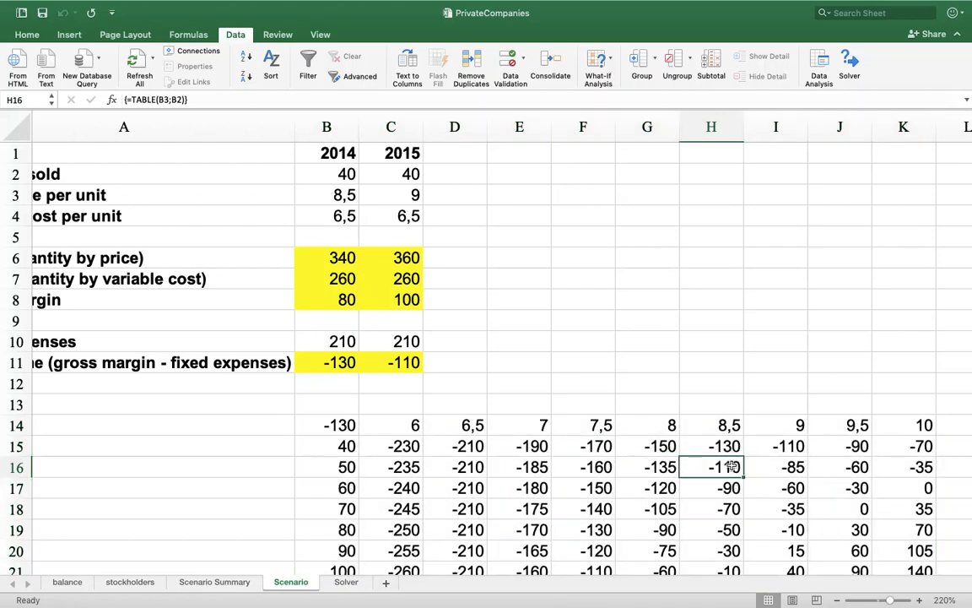
scroll(732, 506, "down", 6)
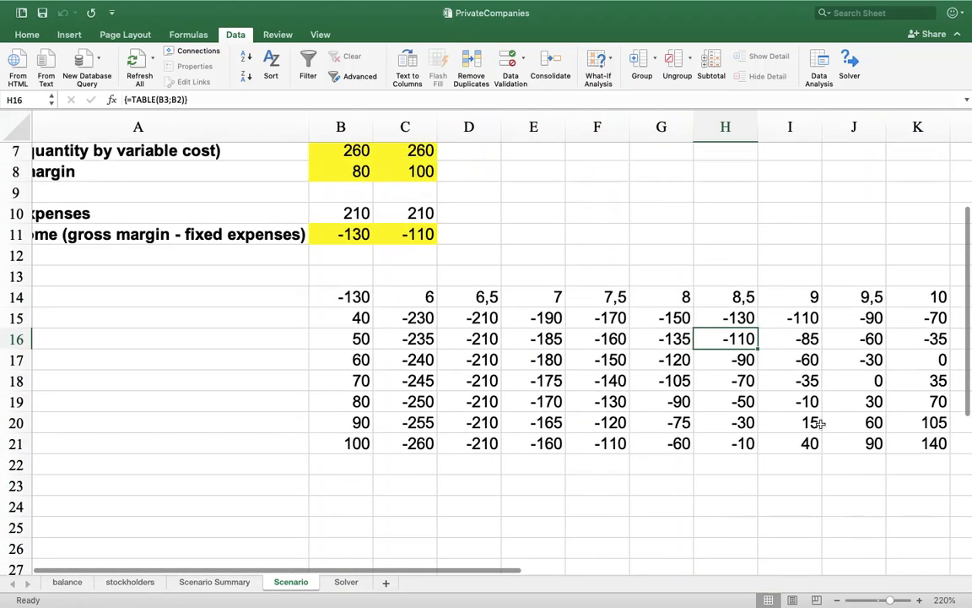
scroll(521, 301, "up", 6)
scroll(521, 301, "left", 2)
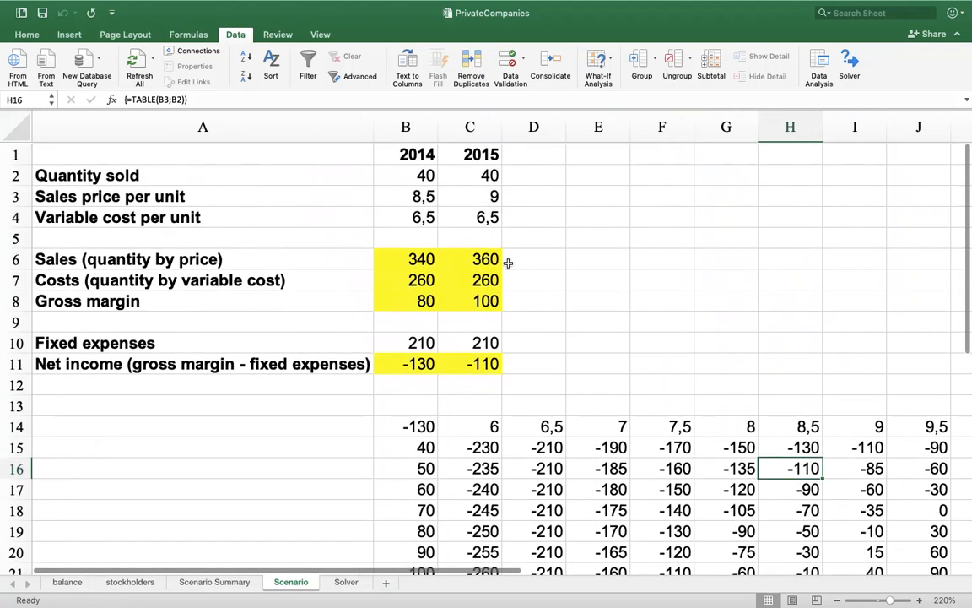
left_click(44, 14)
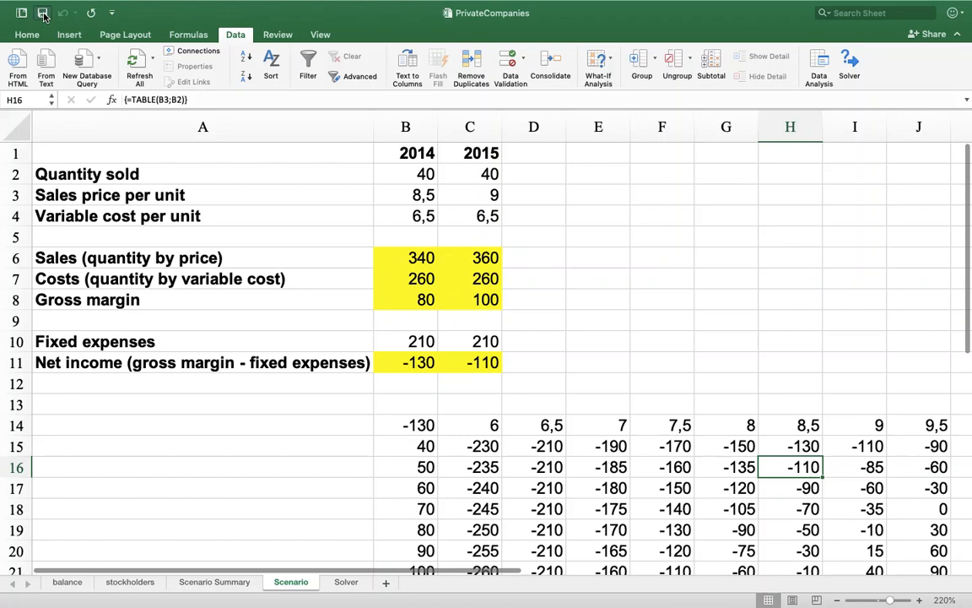
- Switch to the Solver sheet and enlarge its view to 230%
left_click(344, 582)
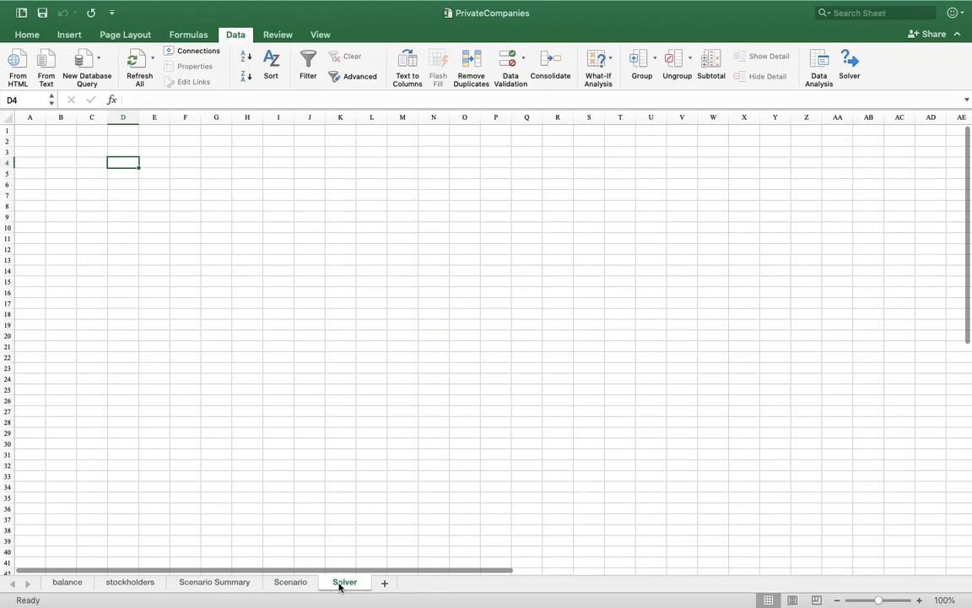
left_click(921, 602)
left_click(921, 602)
left_click(921, 602)
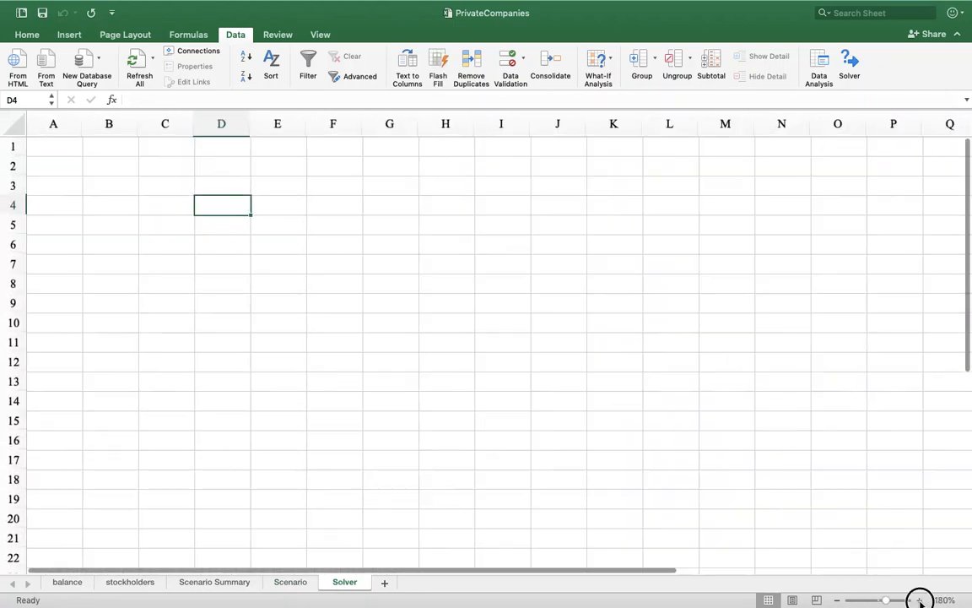
left_click(921, 602)
left_click(920, 602)
left_click(920, 601)
left_click(920, 602)
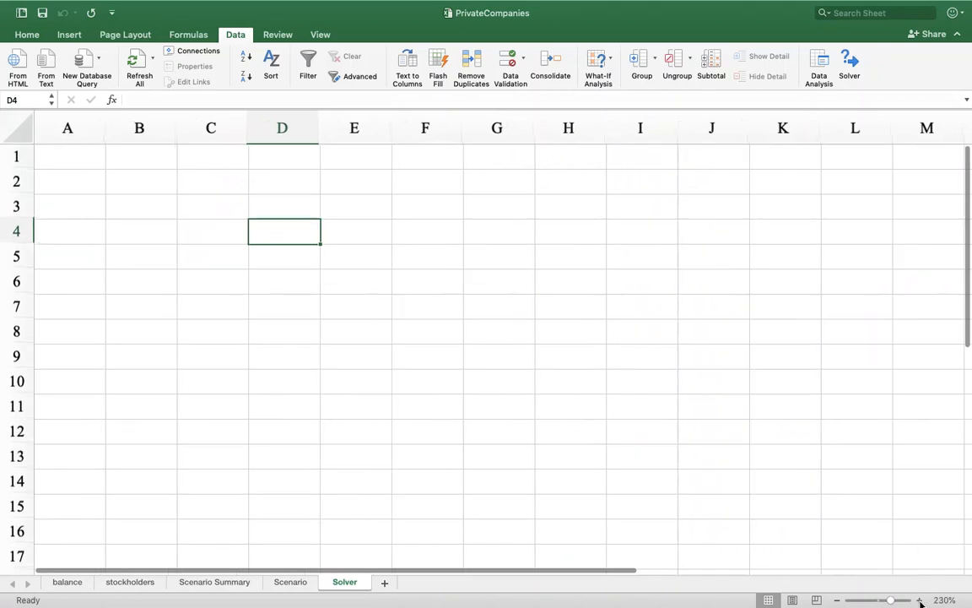
- Enter the labels steak and potatoes in A1:A2 and widen column A to fit them
left_click(84, 159)
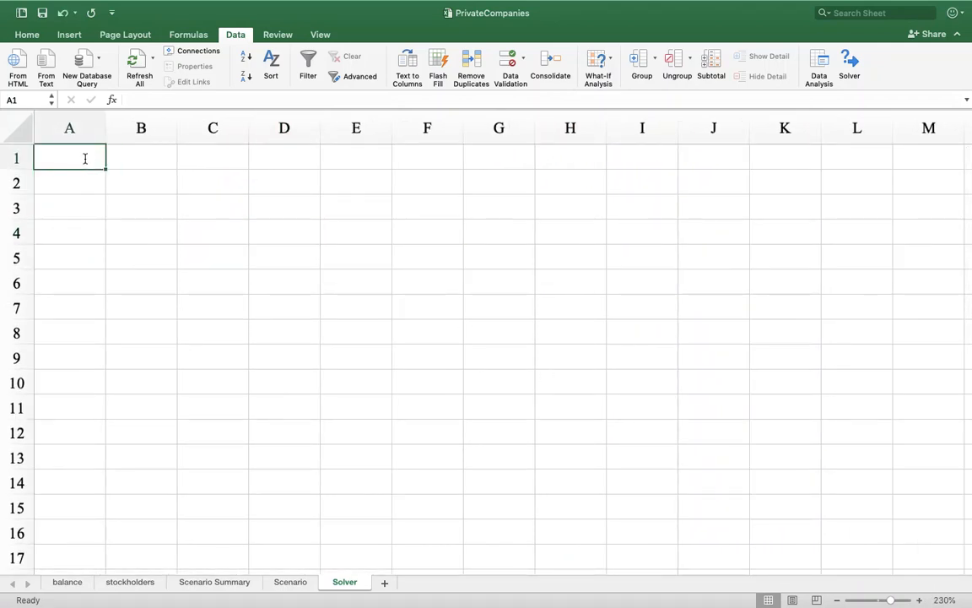
type("steak")
key("Return")
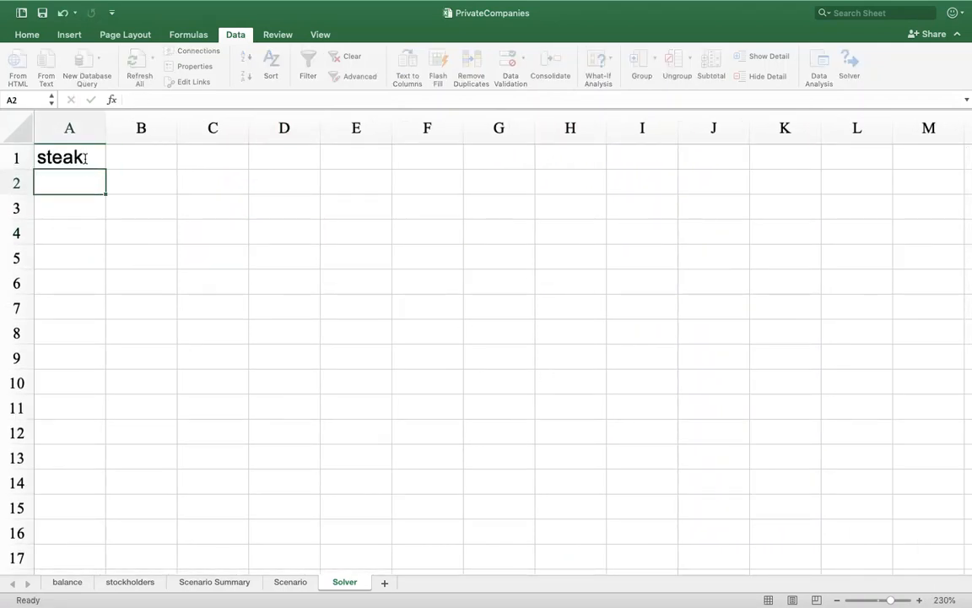
type("potao")
key("BackSpace")
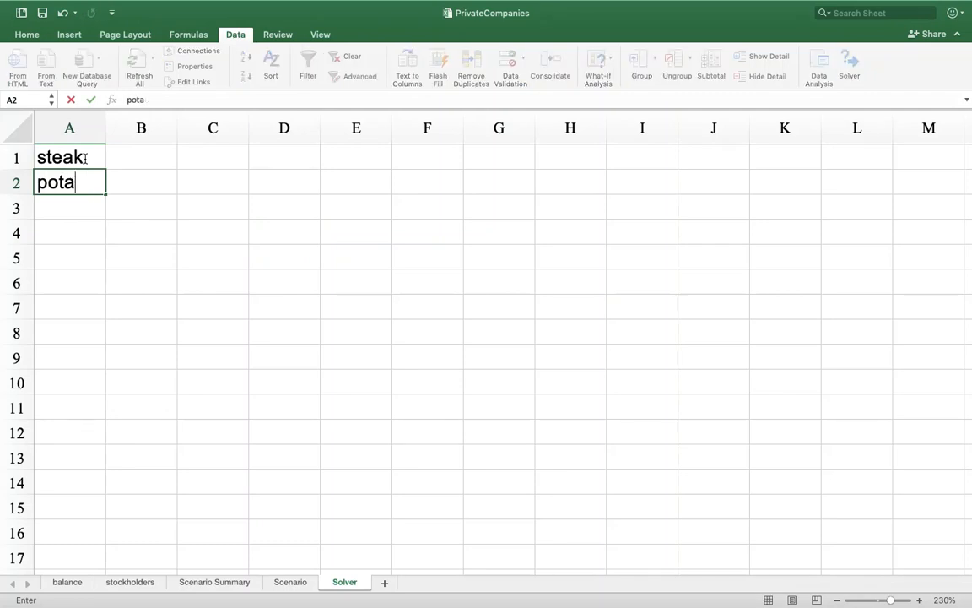
type("toes")
key("Tab")
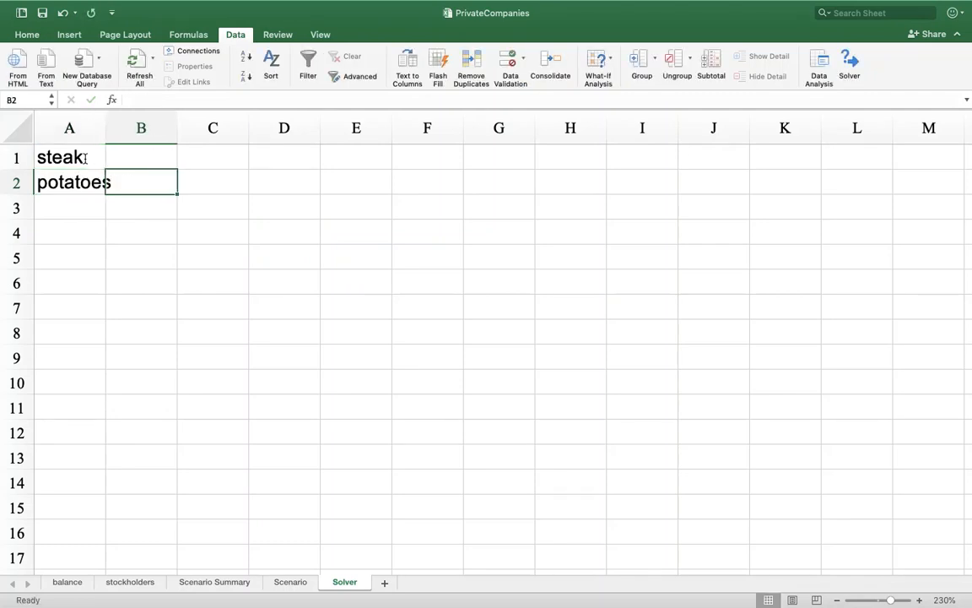
left_click(129, 146)
left_click_drag(106, 127, 105, 127)
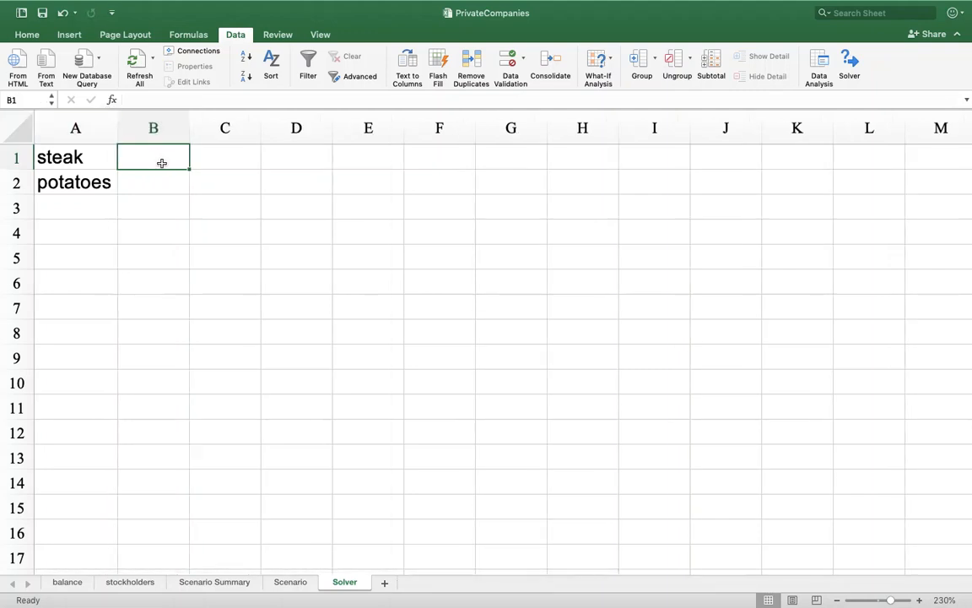
- Enter 3 for steak in B1 and 7 for potatoes in B2
type("3")
key("Return")
type("7")
key("Return")
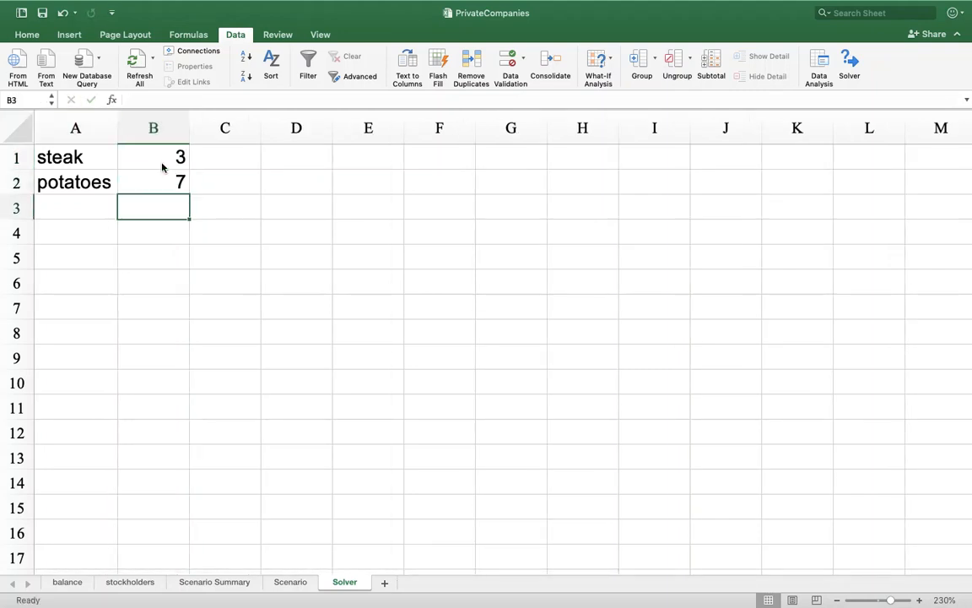
- Label A4 as objective and enter the formula =B1 in B4 to refer to the steak quantity
key("Return")
key("Left")
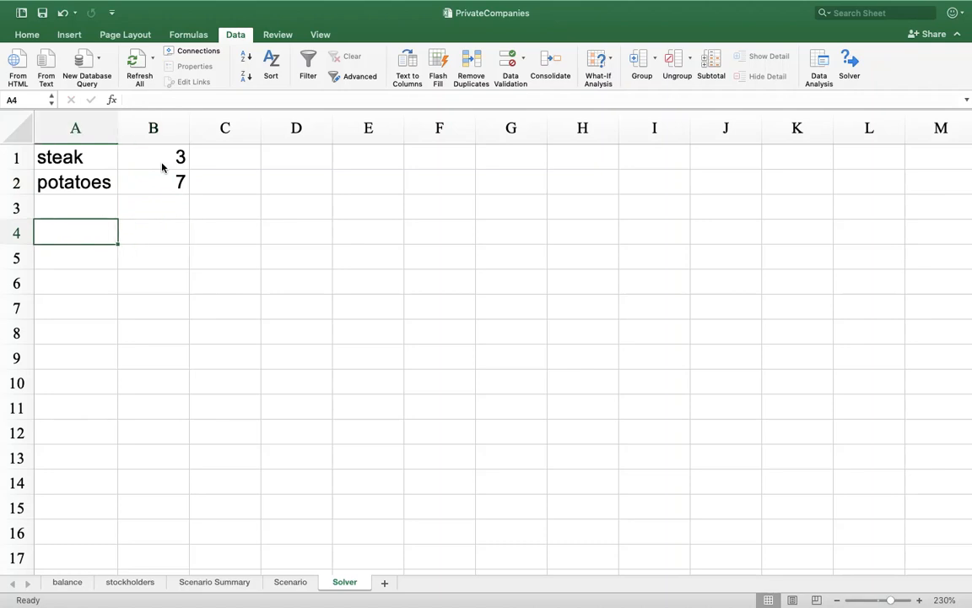
type("objective")
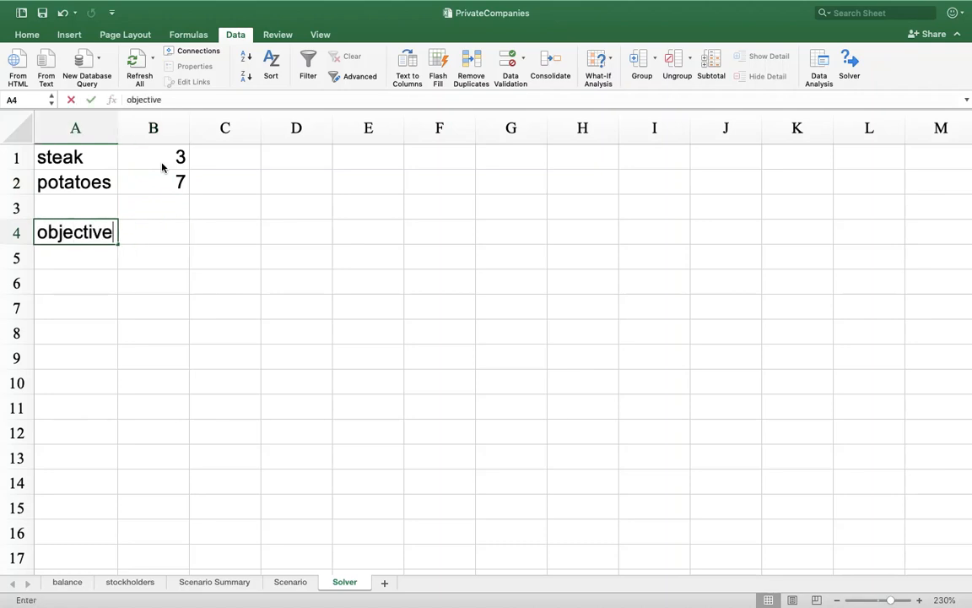
key("Tab")
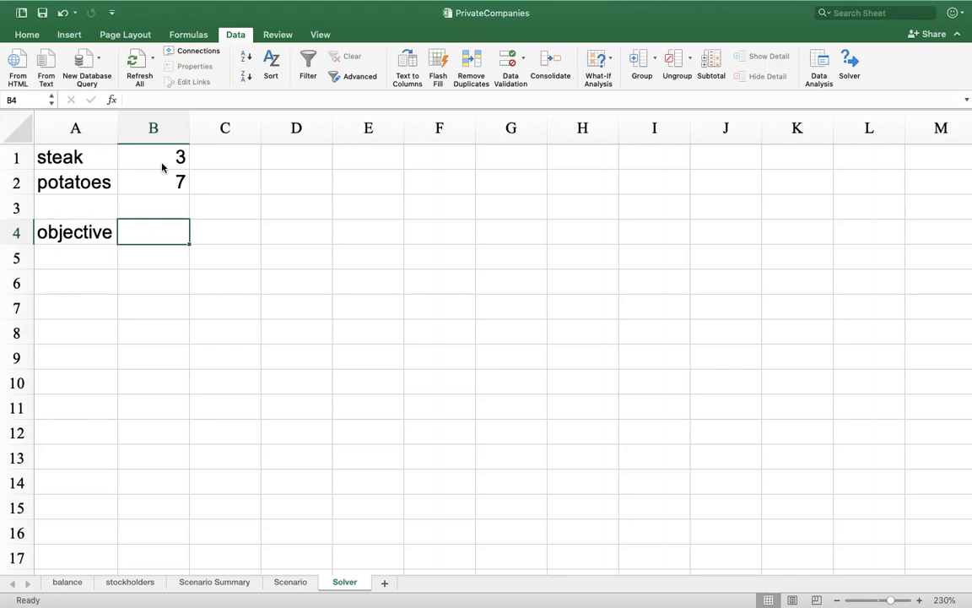
type("=")
left_click(169, 156)
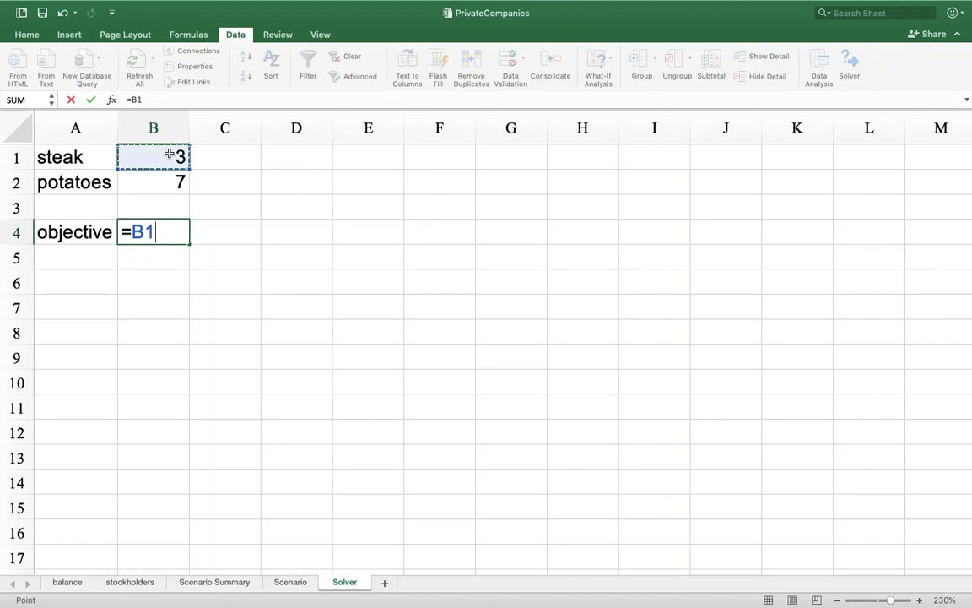
key("Return")
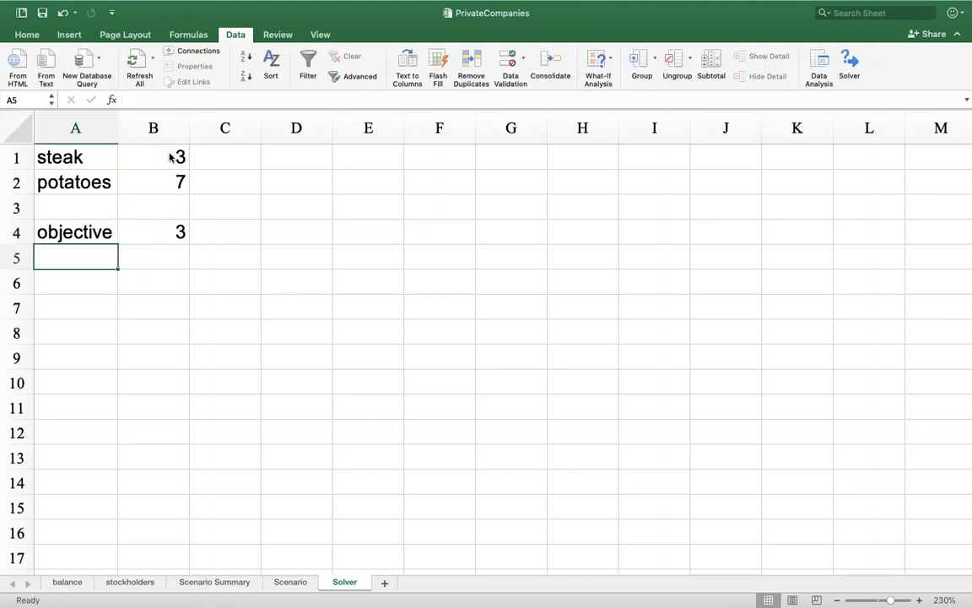
- Add the heading Constraints in A6 and the constraint label 72 euros in A7
key("Return")
type("Constraints")
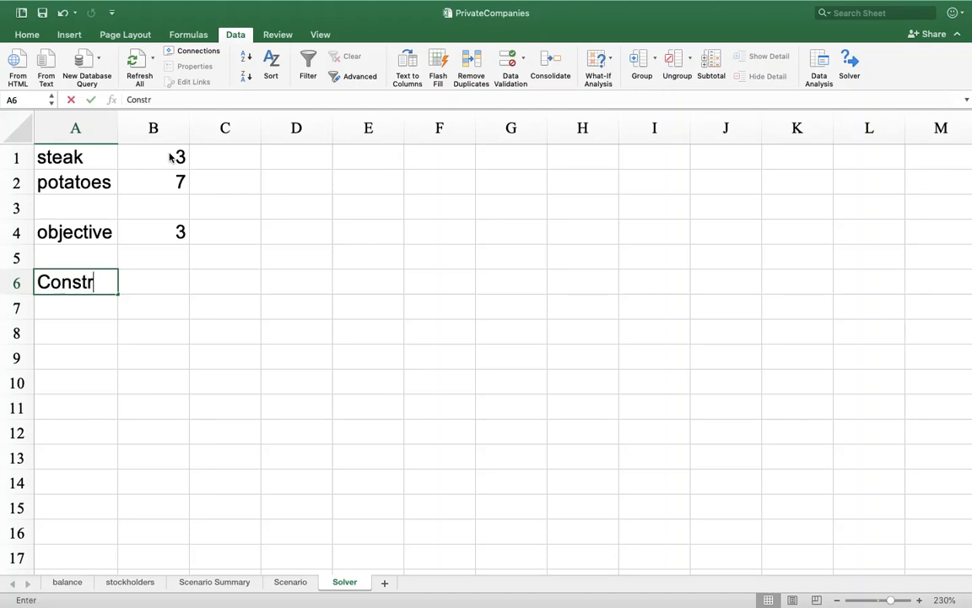
key("Return")
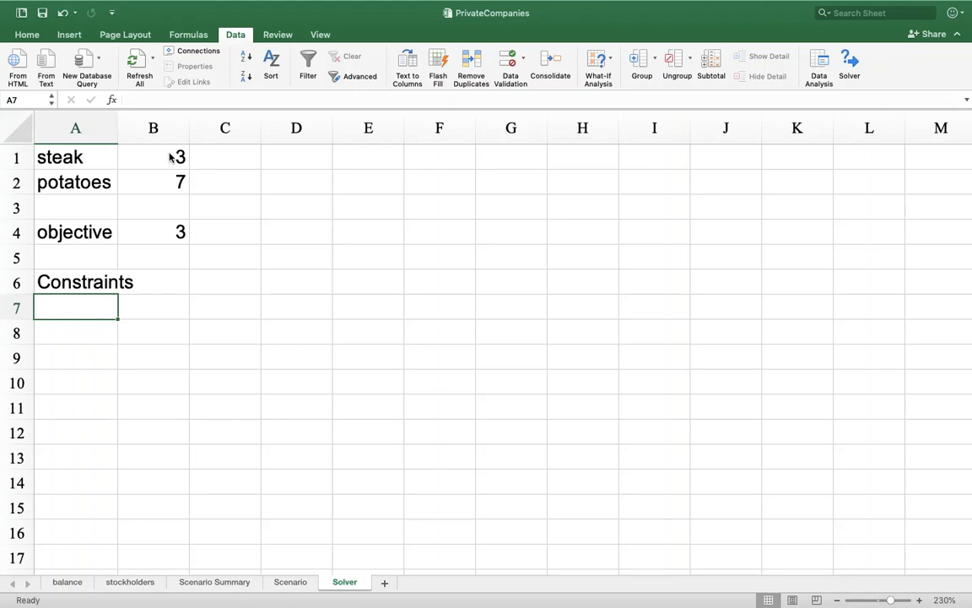
type("72 euz")
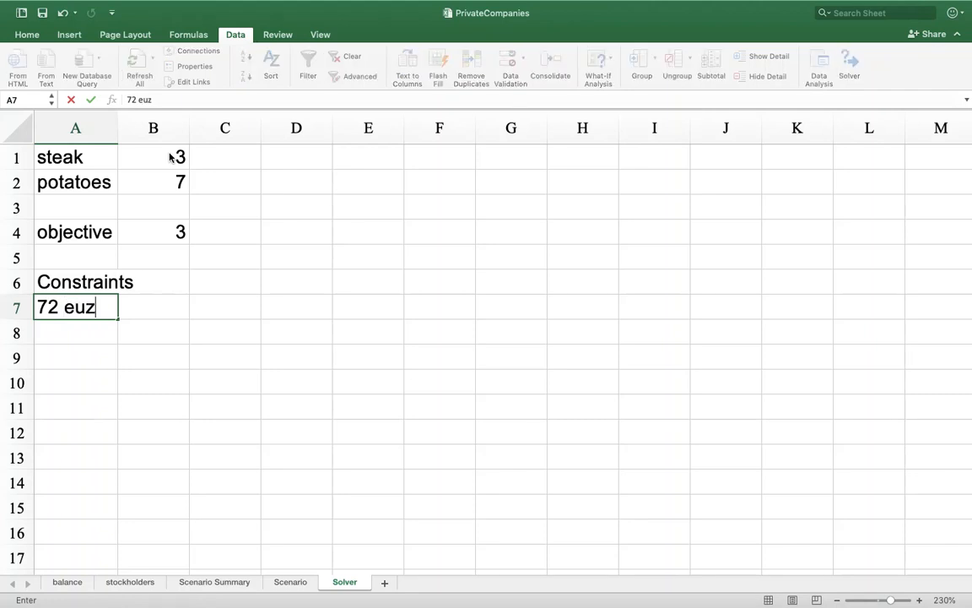
key("BackSpace")
type("ros")
key("Tab")
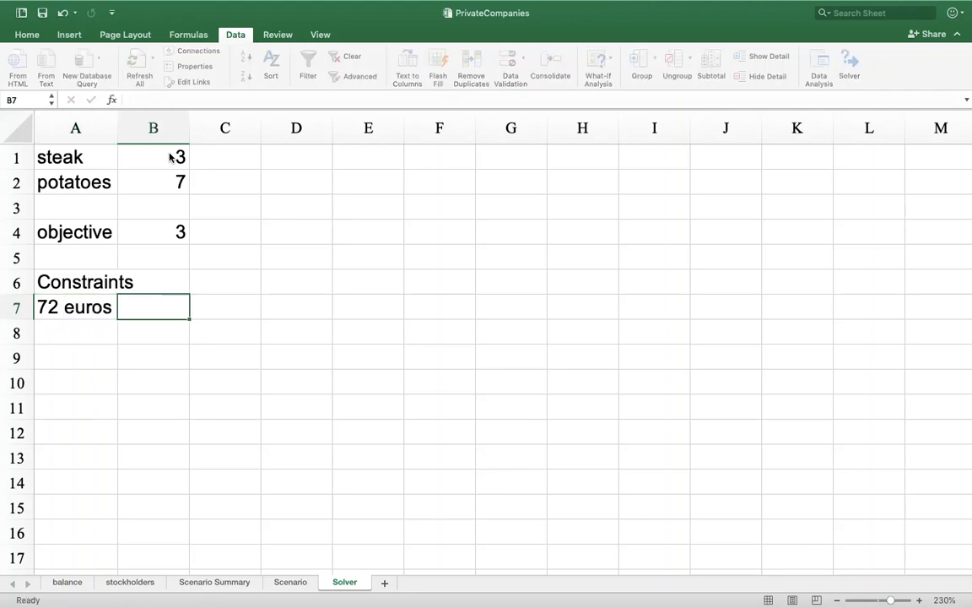
type("=")
key("Escape")
left_click(297, 157)
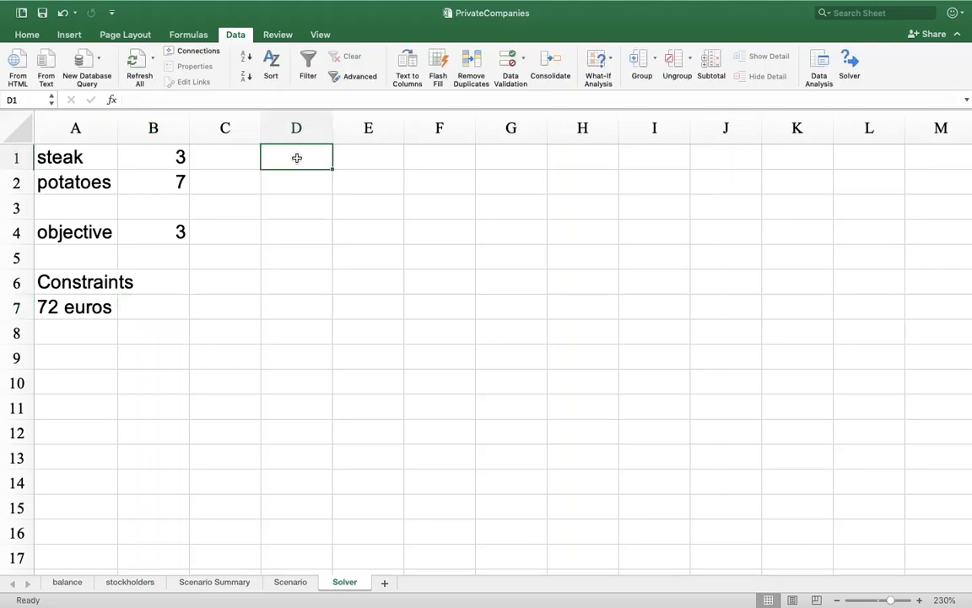
- Enter the price 6 for steak in D1 and 2 for potatoes in D2
type("6")
key("Return")
type("2")
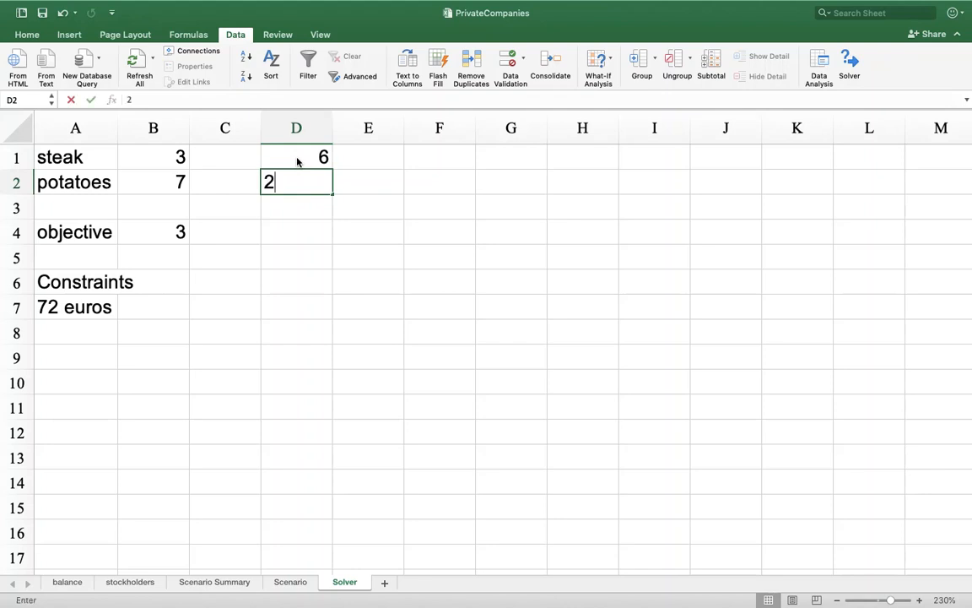
key("Return")
- Enter the total cost formula =B1*D1+B2*D2 in B7 for the 72 euros constraint
key("Up")
key("Down")
key("Down")
key("Down")
key("Down")
key("Down")
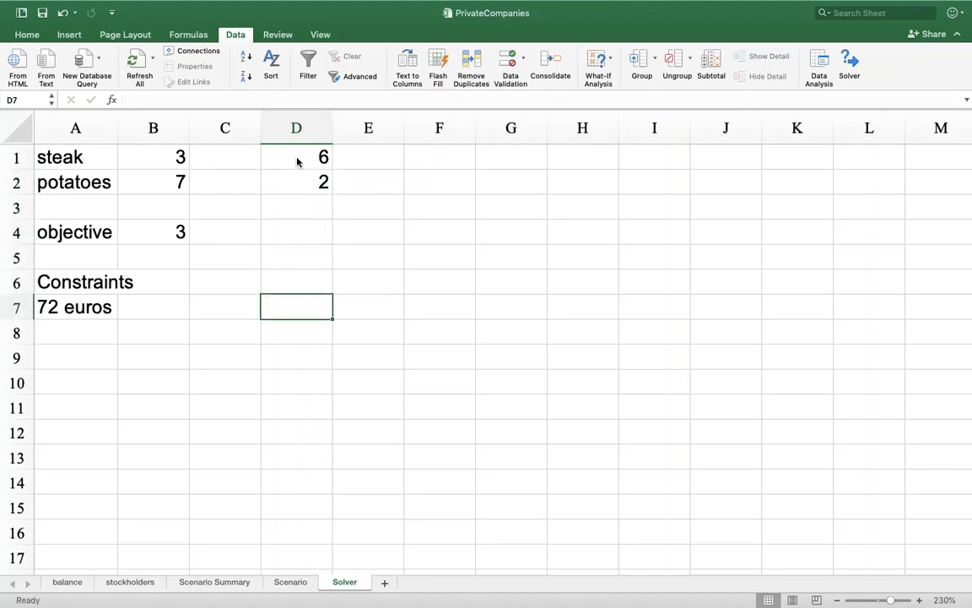
key("Left")
key("Down")
key("Left")
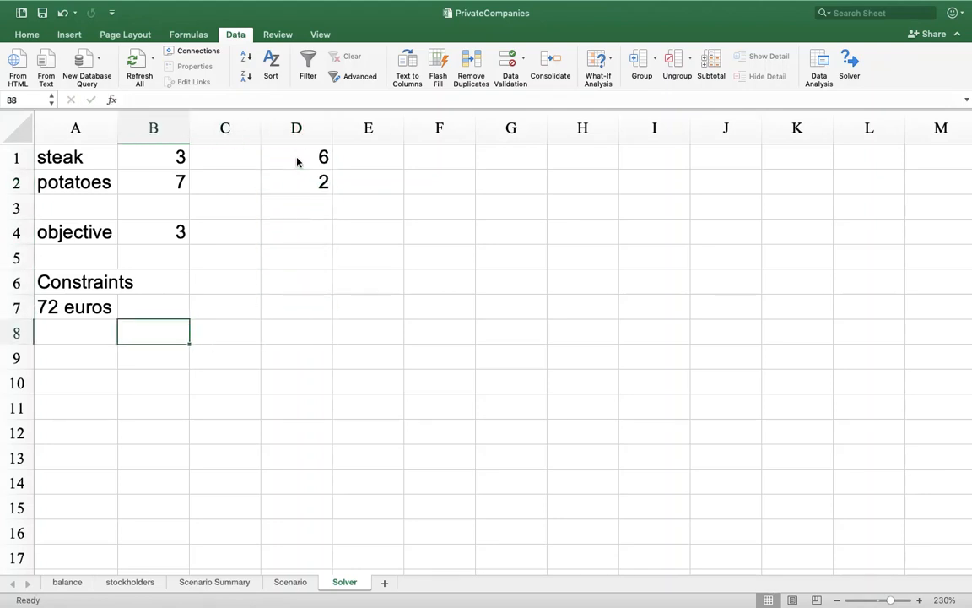
key("Up")
type("=")
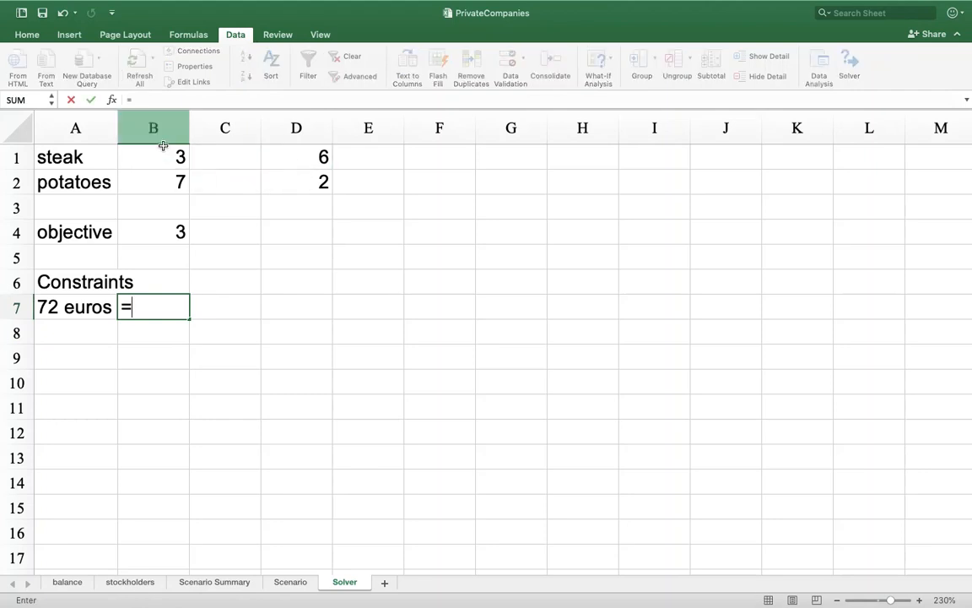
left_click(161, 153)
left_click(321, 154)
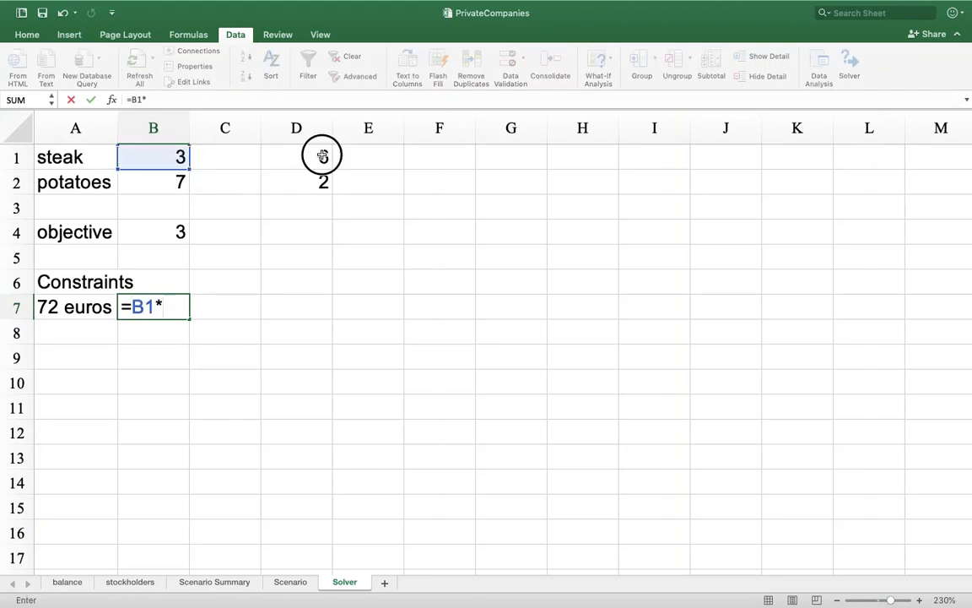
type("+")
left_click(180, 186)
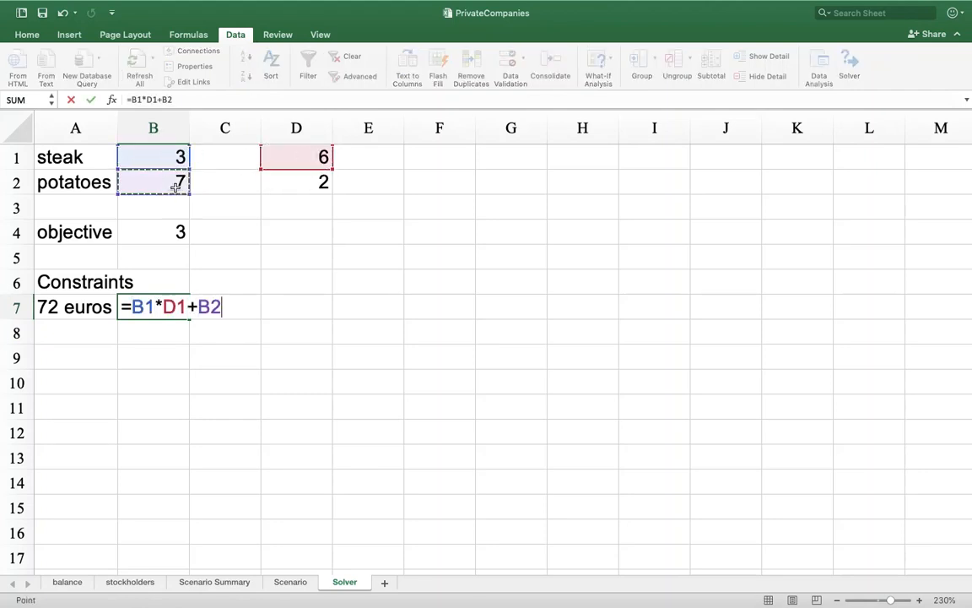
type("*")
left_click(291, 185)
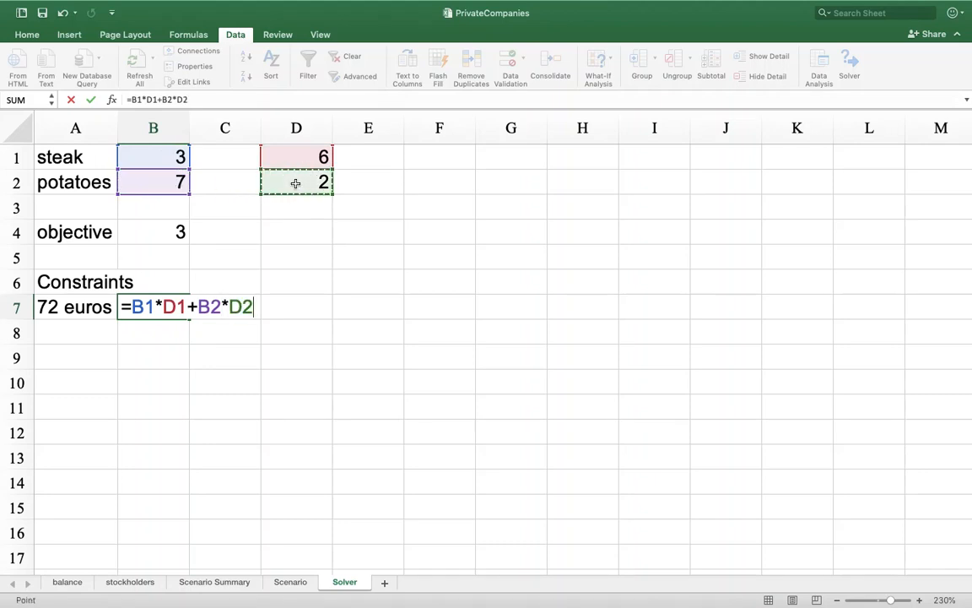
key("Return")
- Complete the 72 euros constraint with <= in C7 and the limit 72 in D7
key("Up")
key("Right")
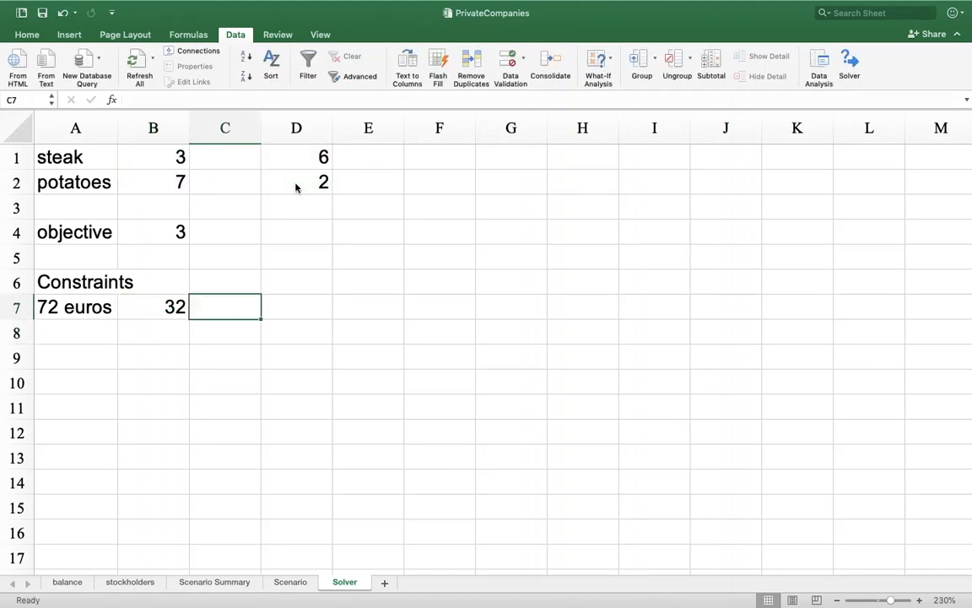
type("<=")
key("Tab")
type("72")
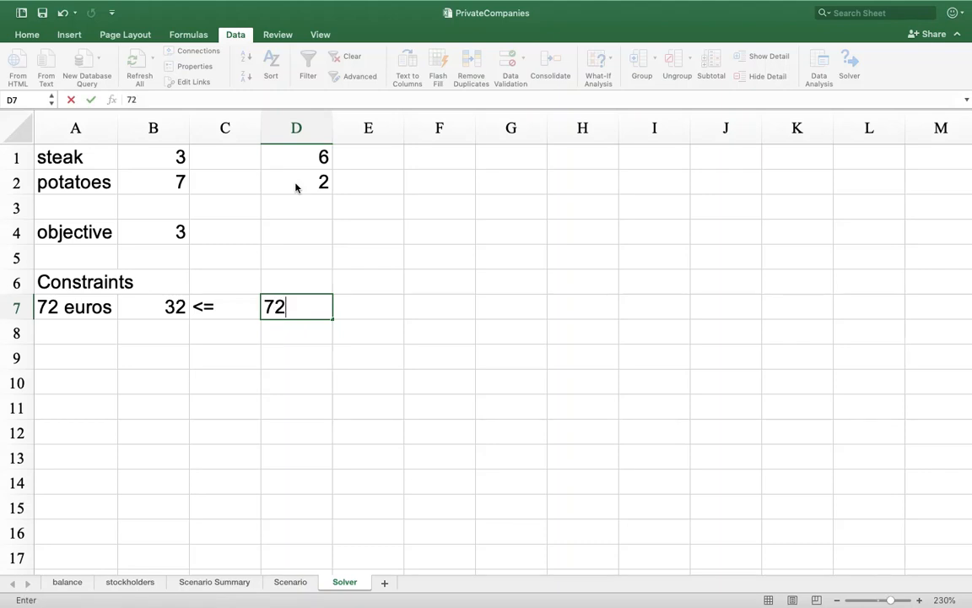
key("Return")
- Add the constraint label 20 Kg in A8 and the total quantity formula =B1+B2 in B8
key("Left")
key("Left")
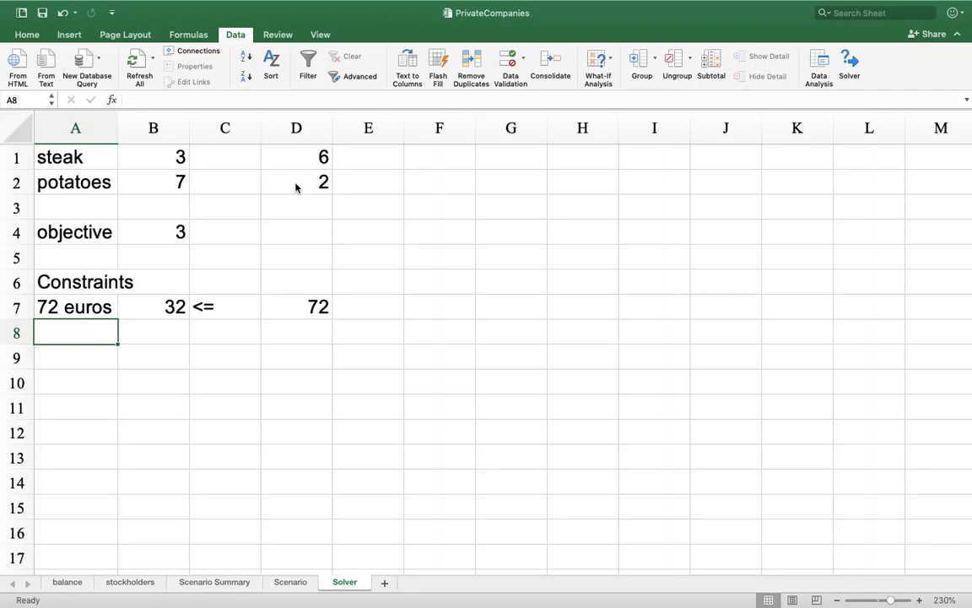
type("20 Kg")
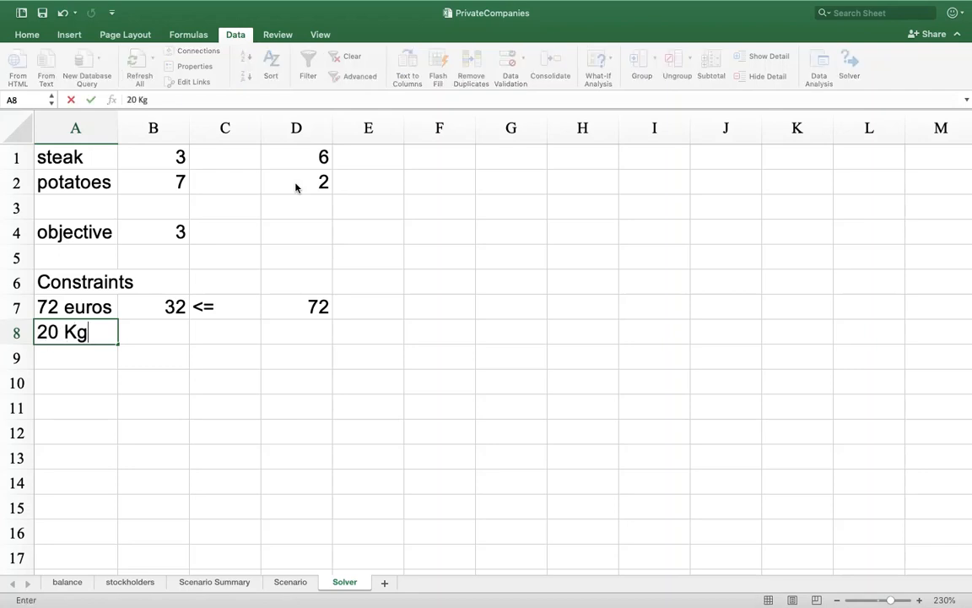
key("Tab")
type("=")
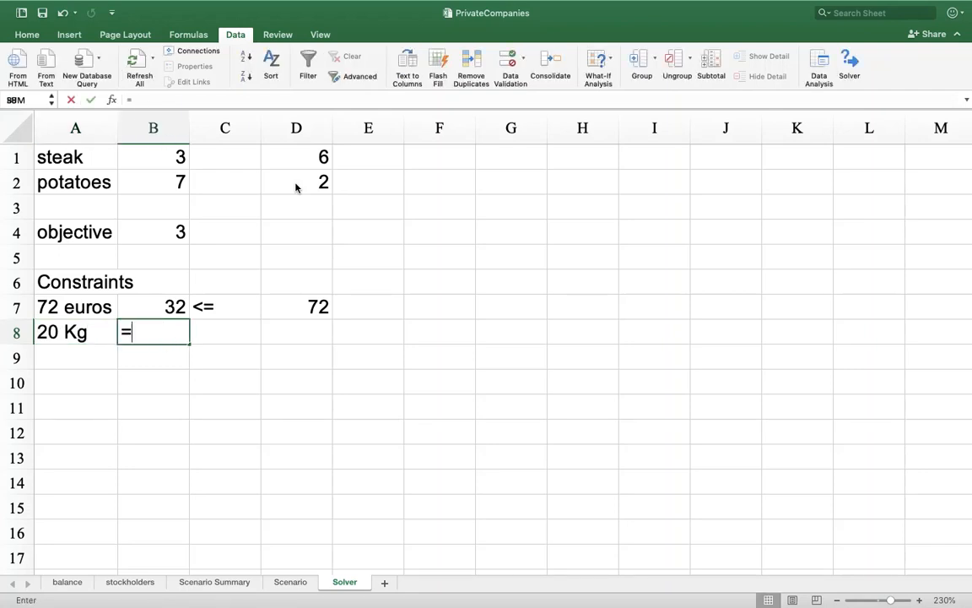
left_click(173, 157)
type("+")
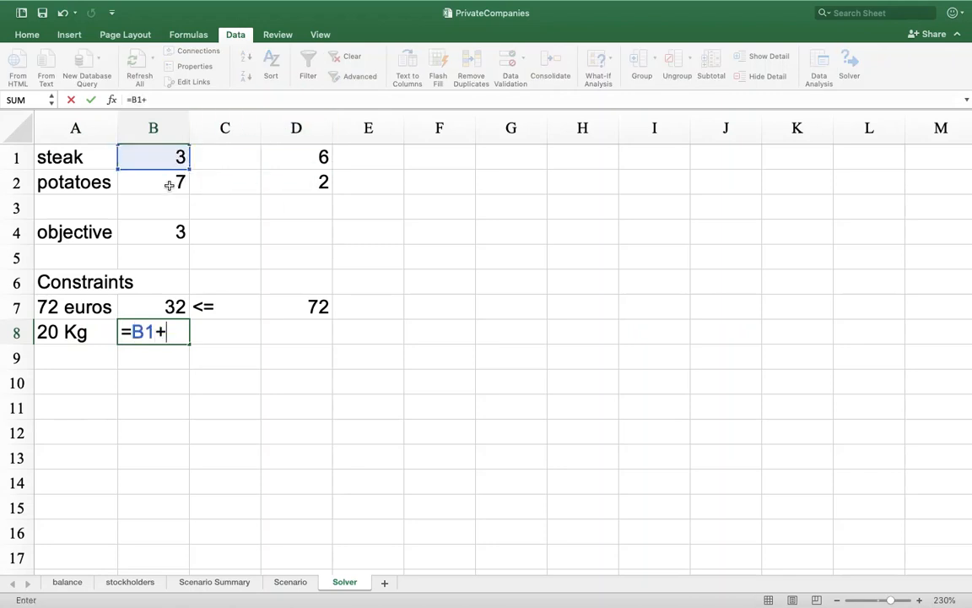
left_click(171, 185)
key("Tab")
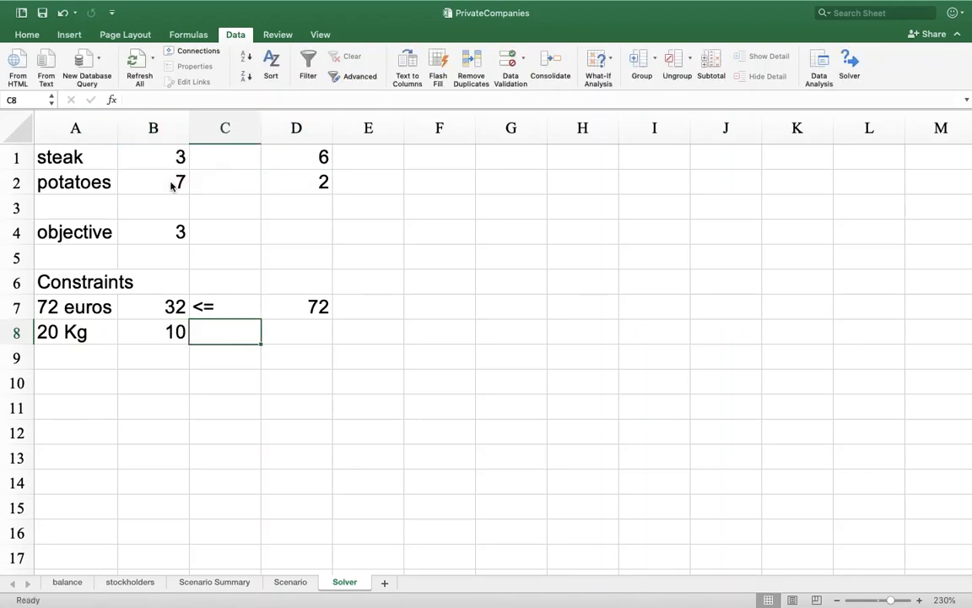
- Complete the 20 Kg constraint with >= in C8 and 20 in D8, and save the workbook
type(">=")
key("Tab")
type("20")
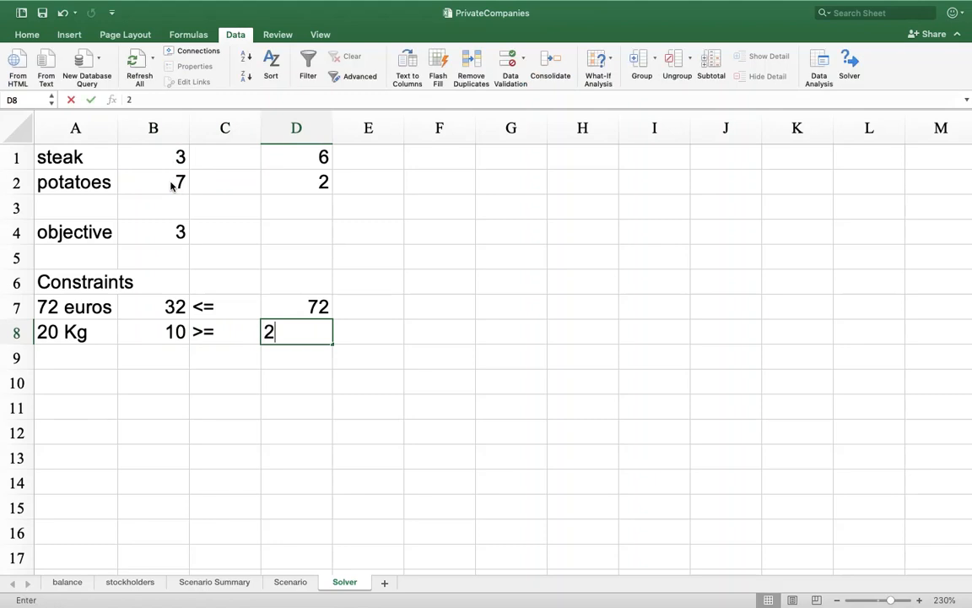
key("Tab")
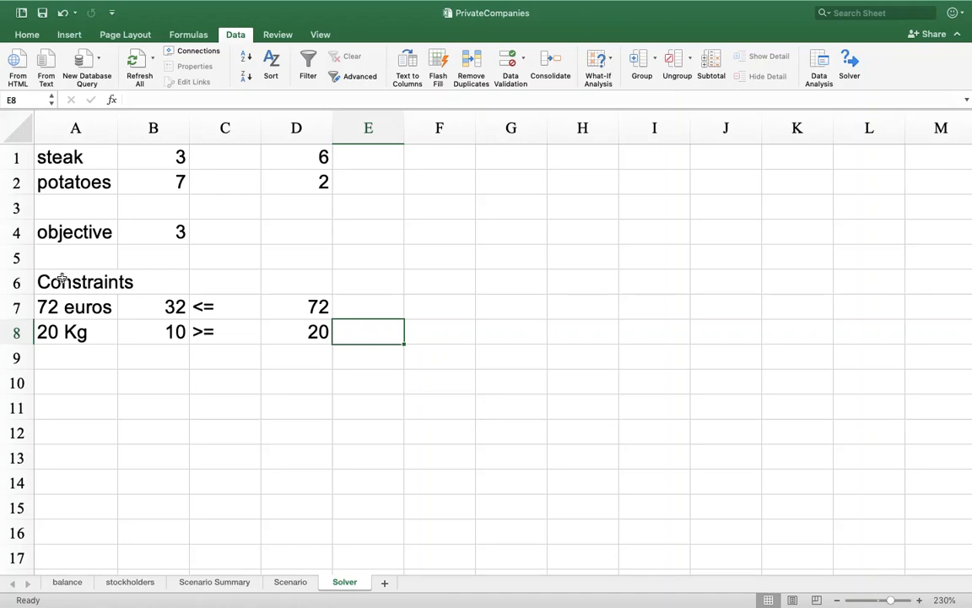
left_click(43, 14)
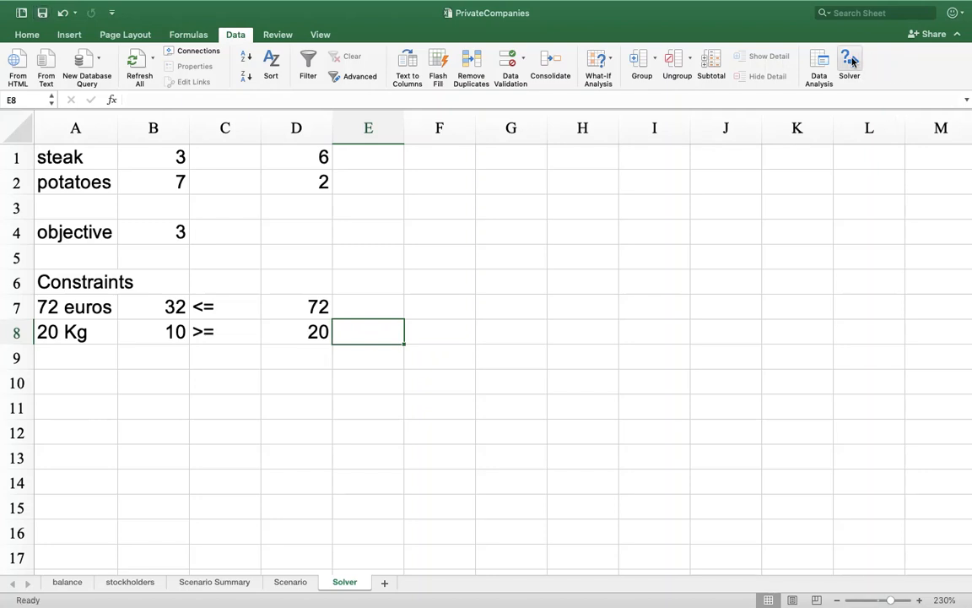
- Set up Solver to maximize objective cell B4 by changing the variable cells B1:B2
left_click(850, 59)
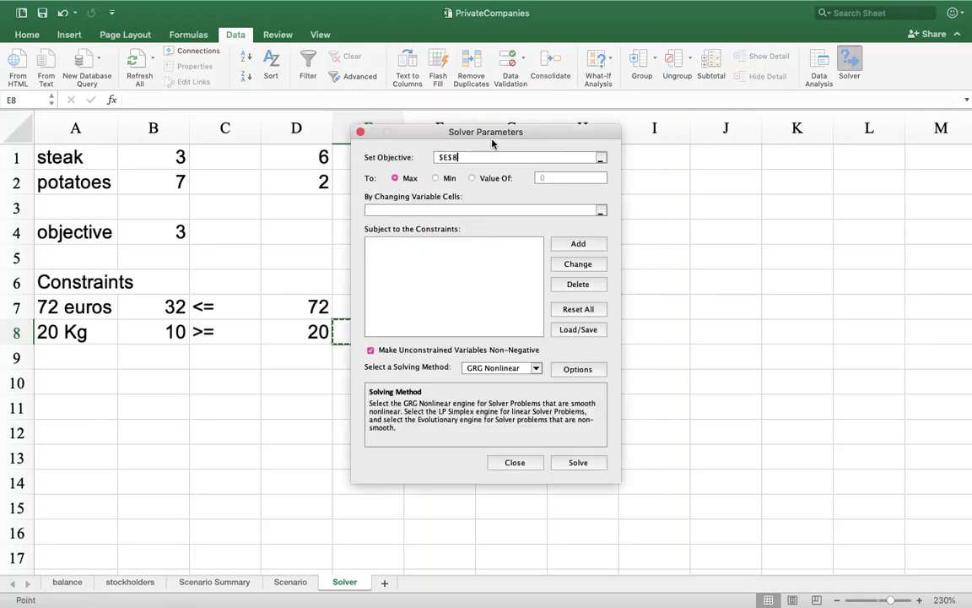
left_click_drag(495, 134, 648, 177)
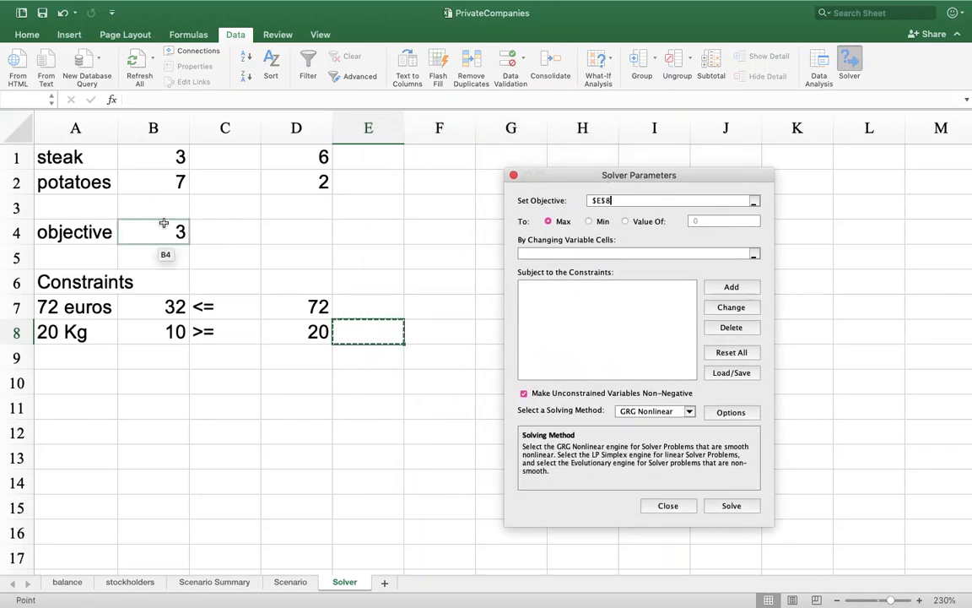
left_click(133, 226)
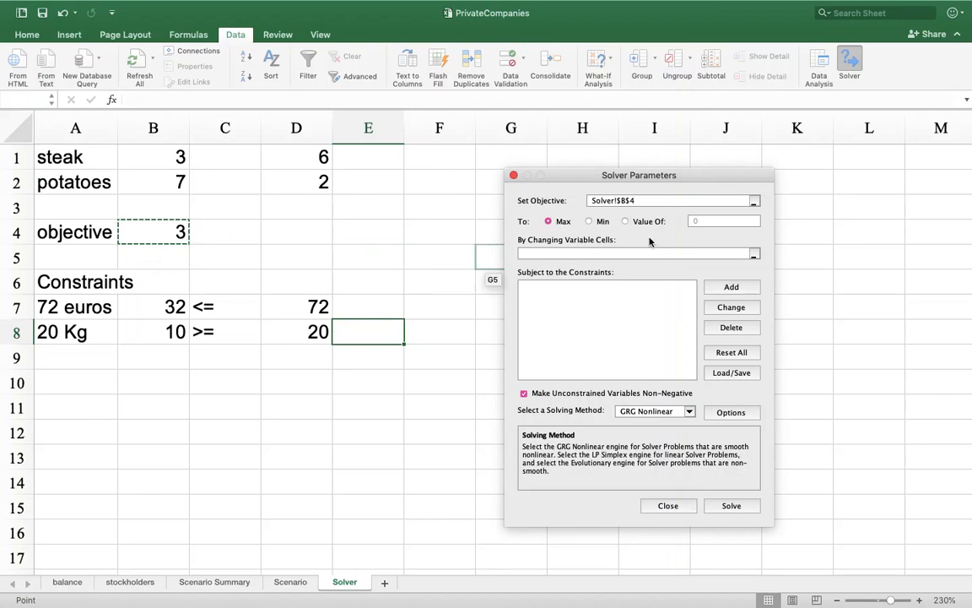
left_click(557, 253)
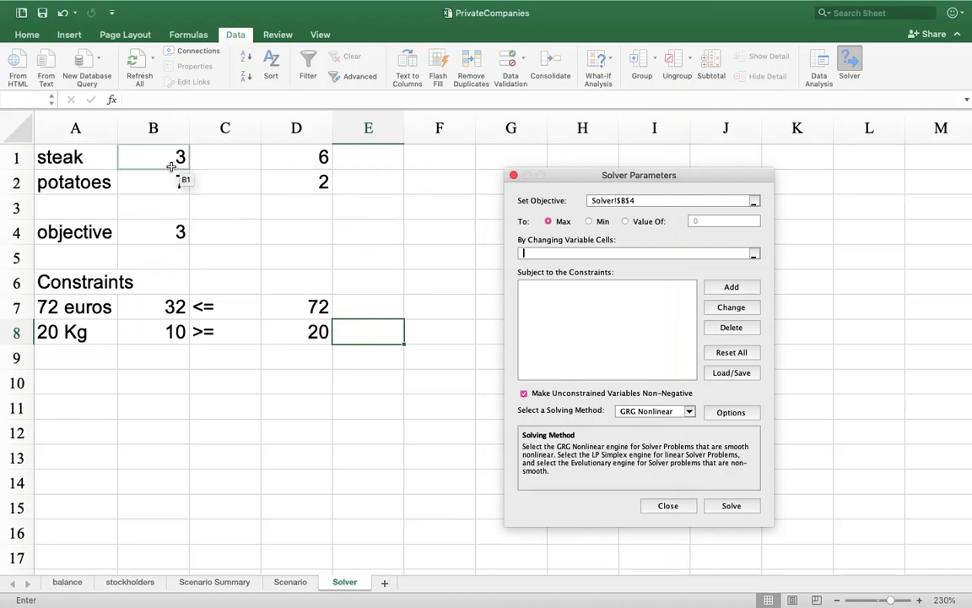
left_click_drag(175, 157, 137, 183)
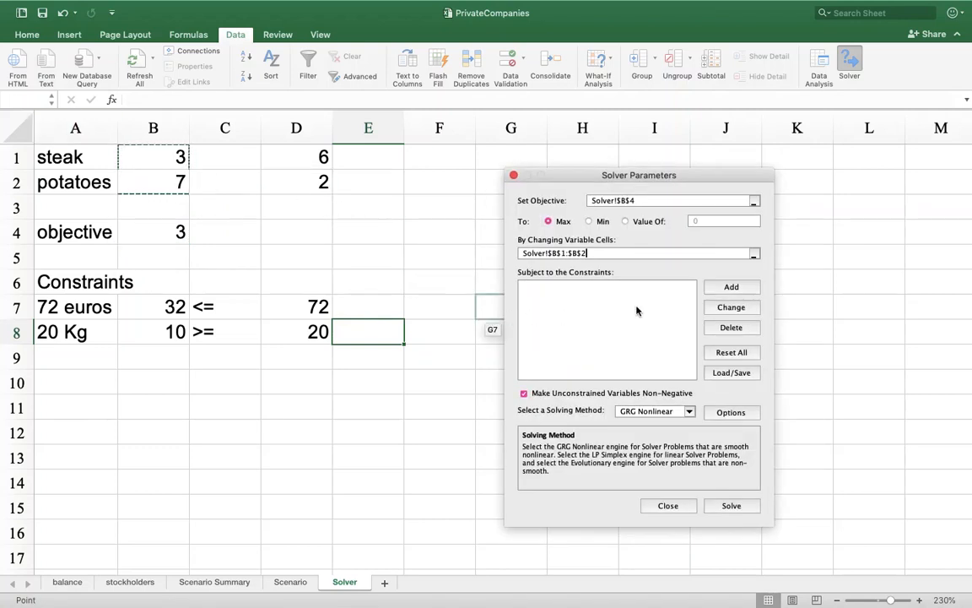
- Add the Solver budget constraint B7 <= D7
left_click(731, 287)
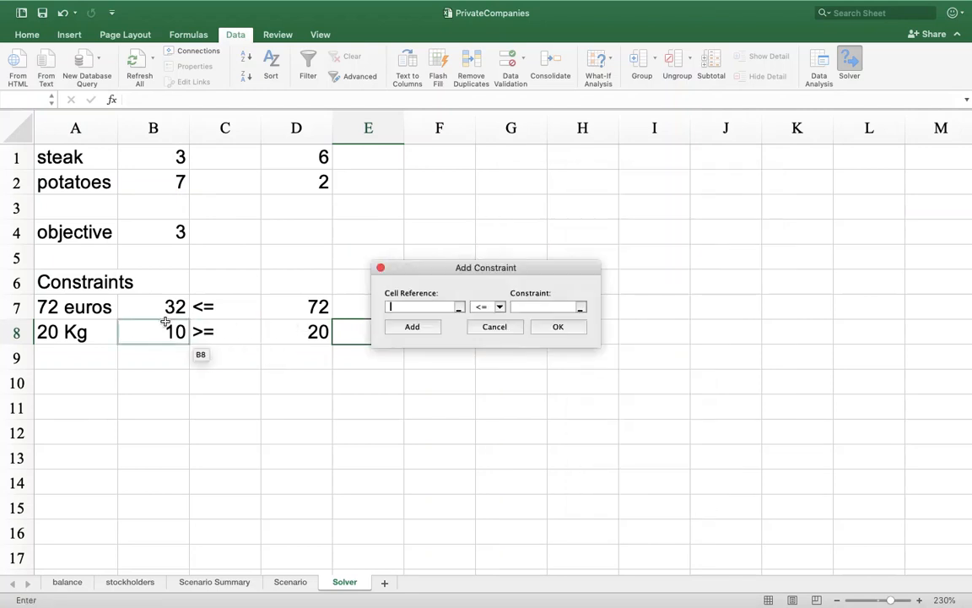
left_click(170, 306)
left_click(540, 307)
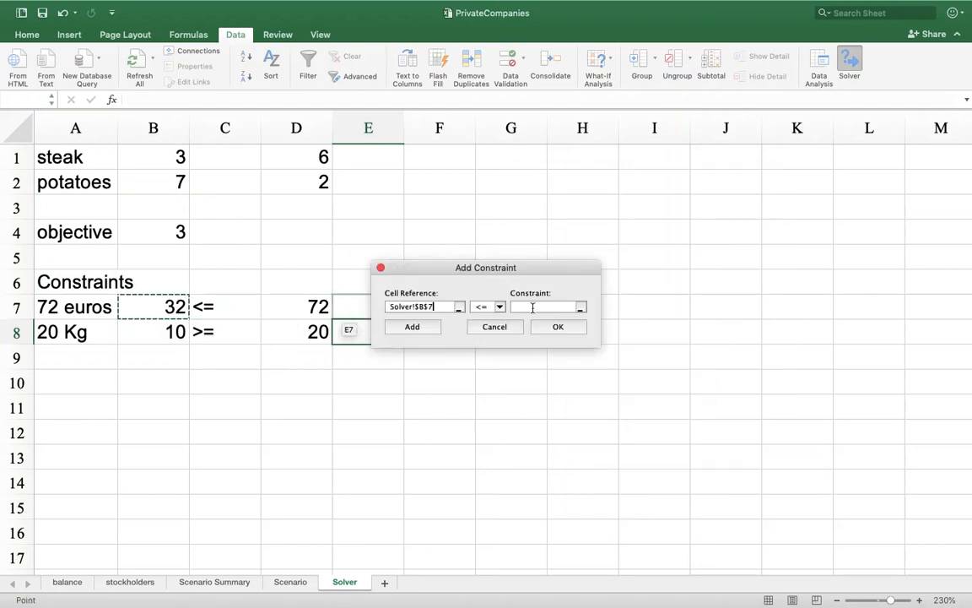
left_click(317, 306)
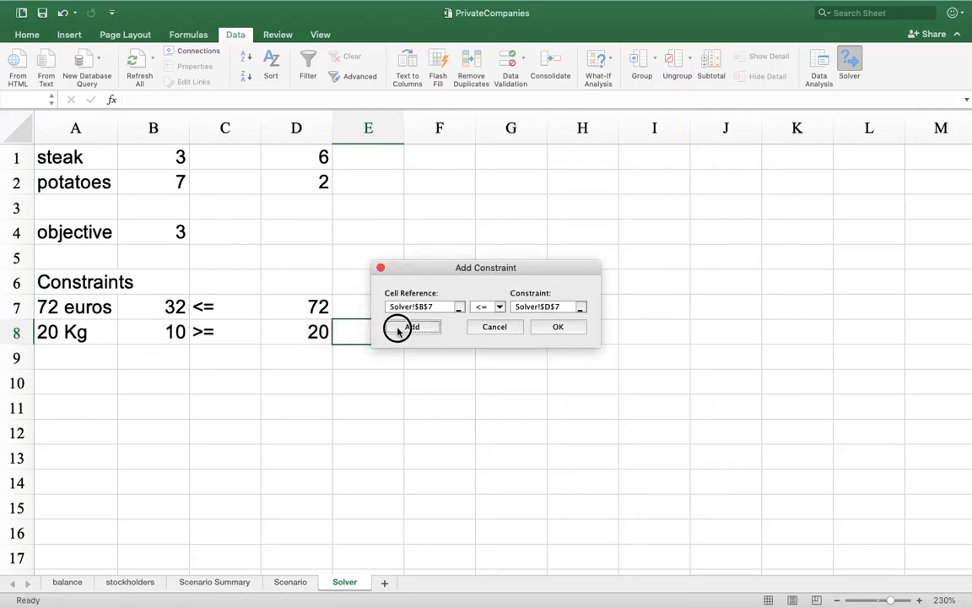
left_click(395, 326)
- Add the Solver quantity constraint B8 >= D8 and return to the Solver parameters
left_click(170, 332)
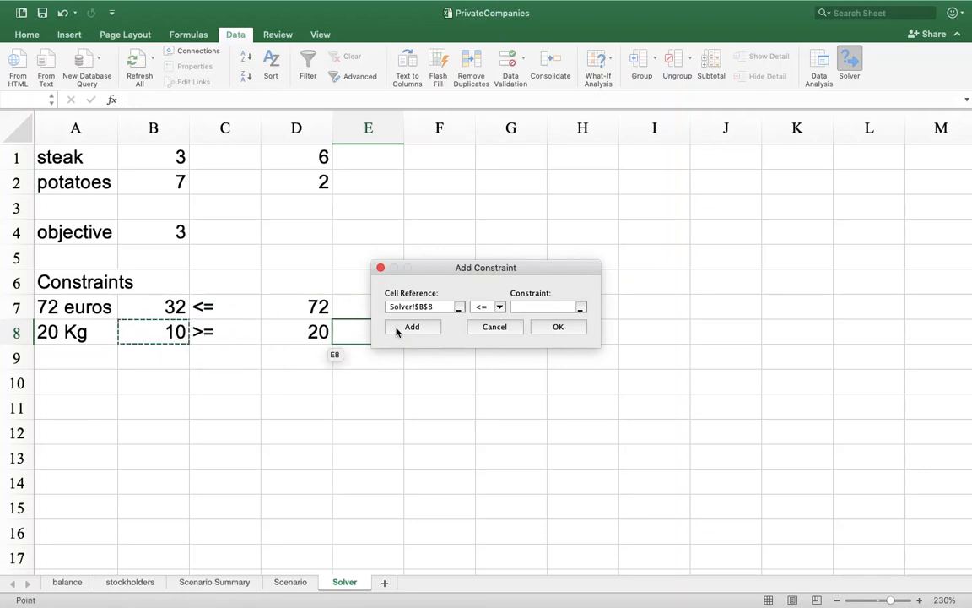
left_click(498, 307)
left_click(498, 337)
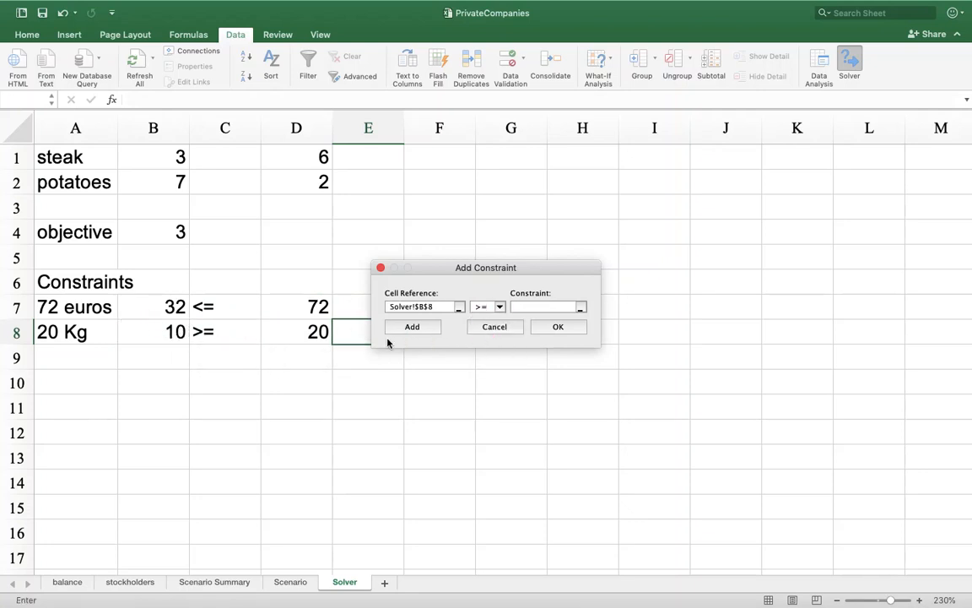
left_click(321, 334)
left_click(558, 326)
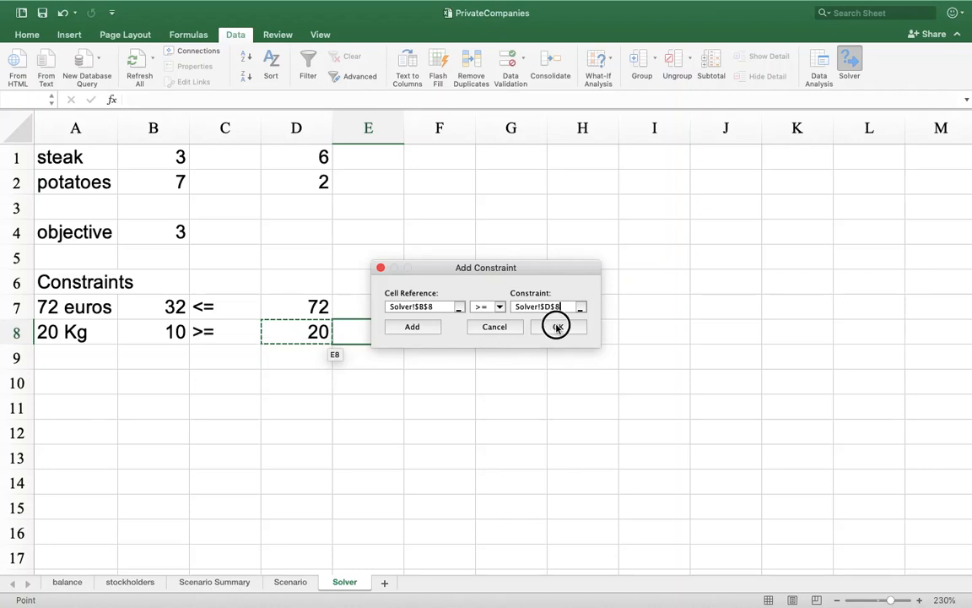
- Solve the model, keep the Solver solution and generate an Answer report
left_click_drag(469, 133, 647, 161)
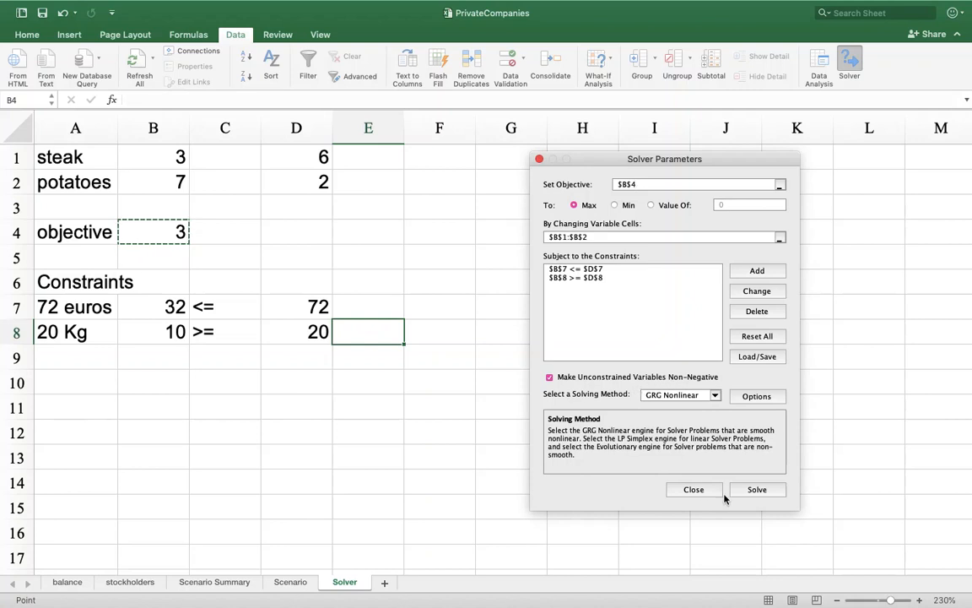
left_click(755, 490)
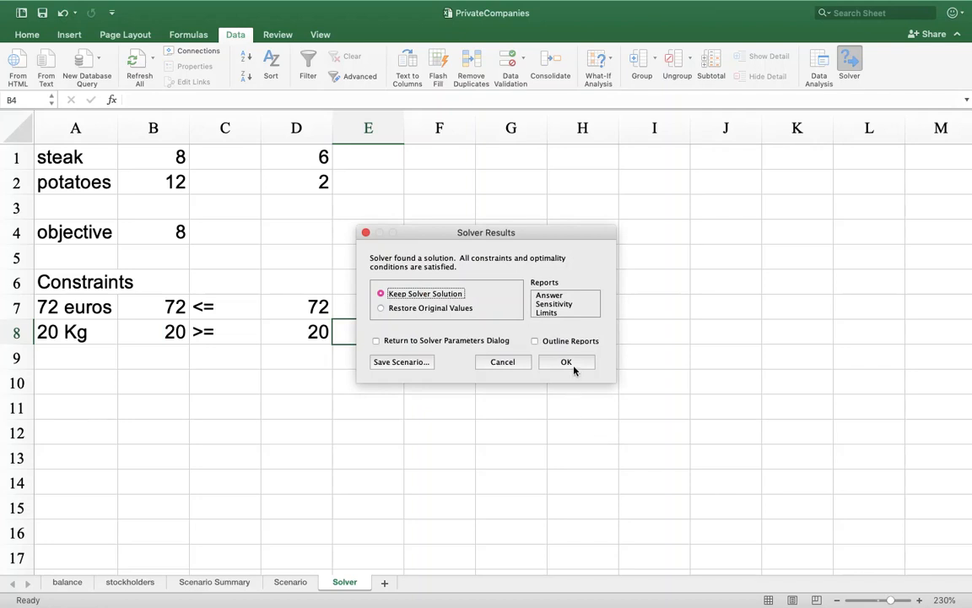
left_click(550, 297)
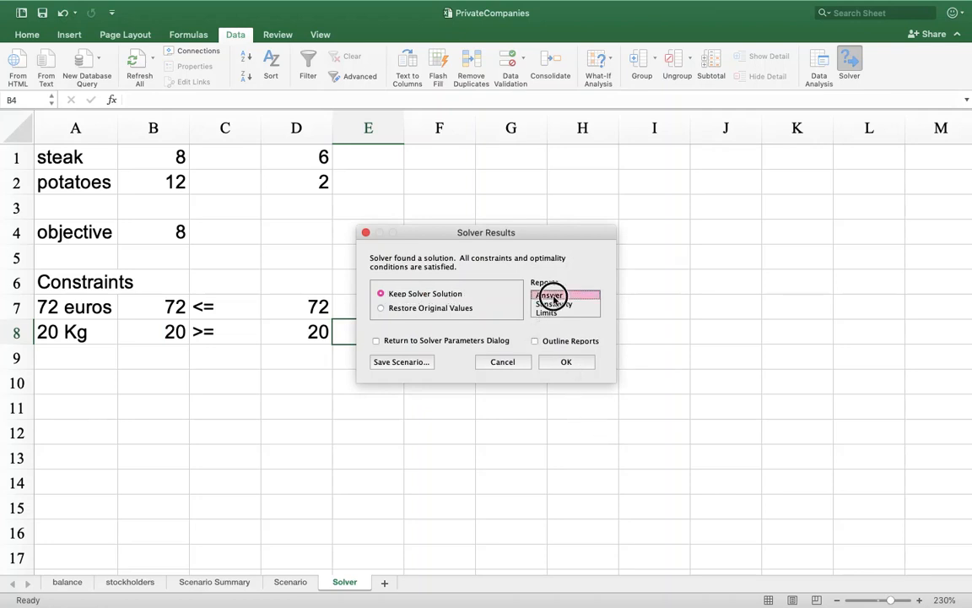
left_click(571, 364)
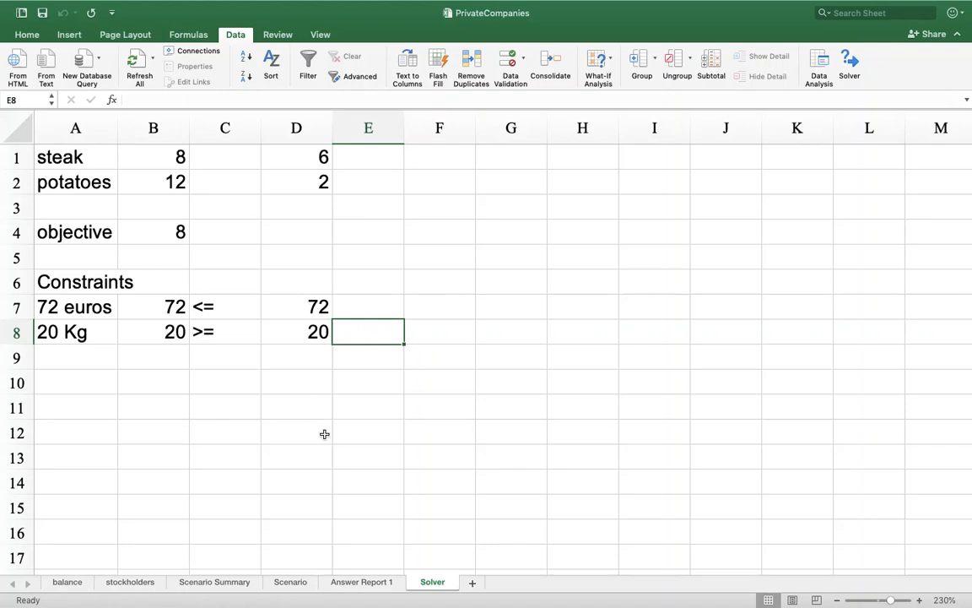
- Check the Answer Report 1 sheet, return to the Solver sheet and save the workbook
left_click(375, 583)
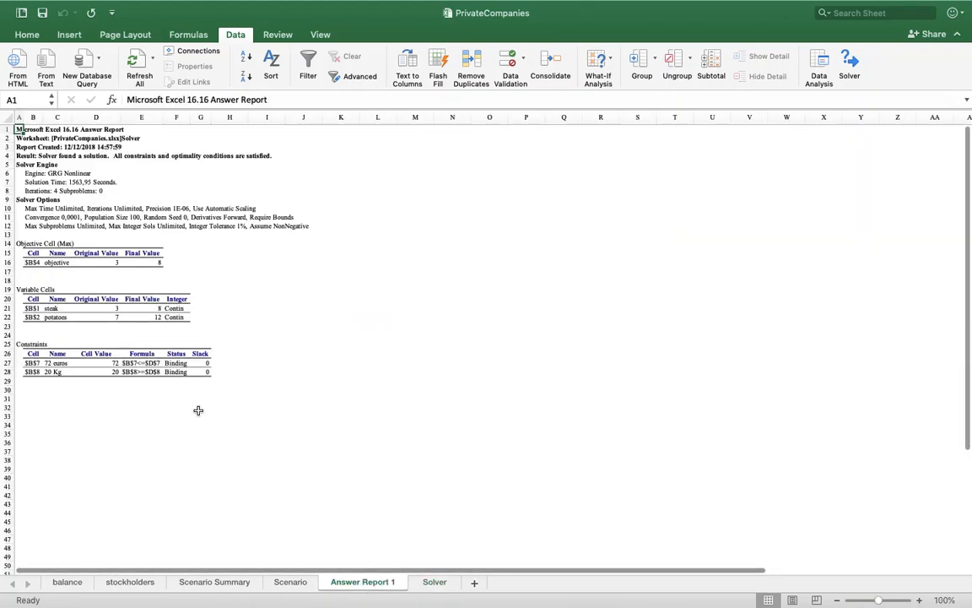
left_click(433, 581)
left_click(43, 19)
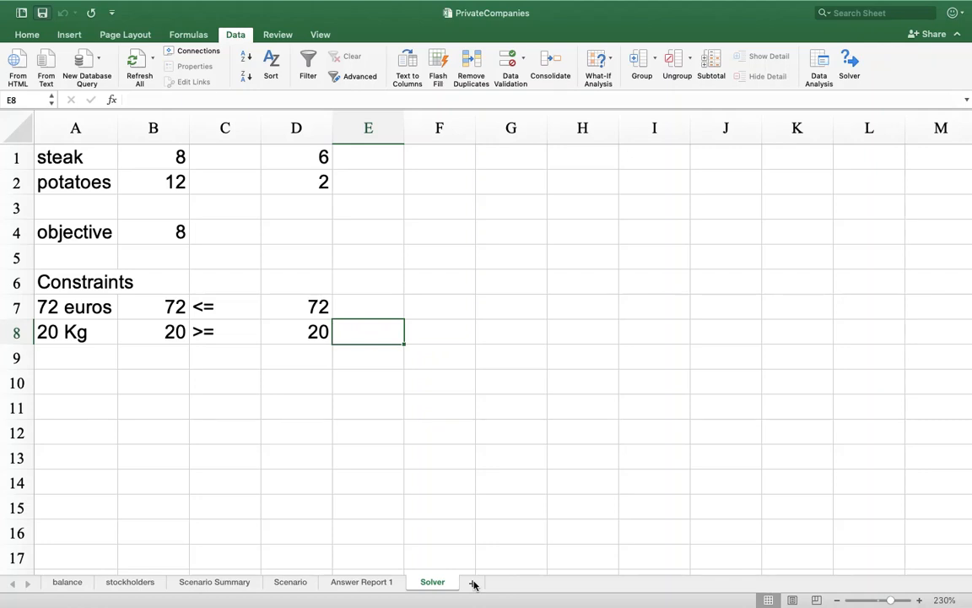
- Add a new blank worksheet after the Solver sheet
left_click(473, 582)
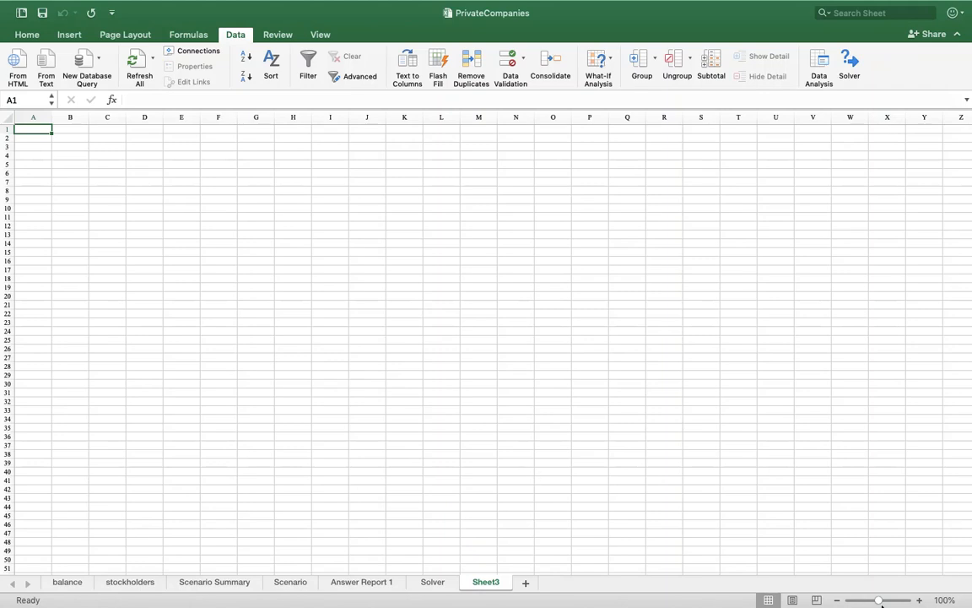
- Enter the column headings x in A1 and f(x) in B1 on the new sheet
left_click(921, 600)
left_click(921, 600)
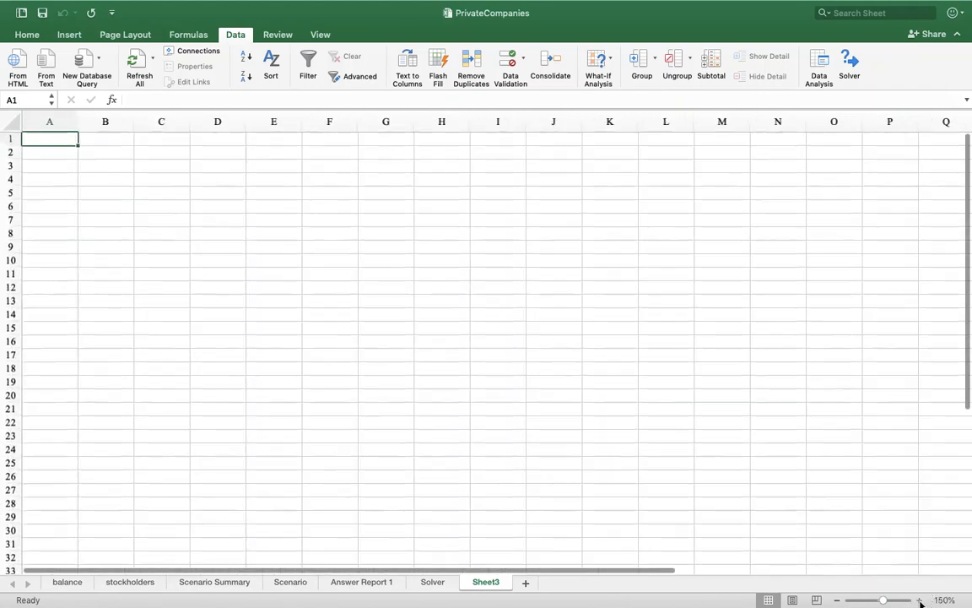
left_click(921, 600)
left_click(921, 600)
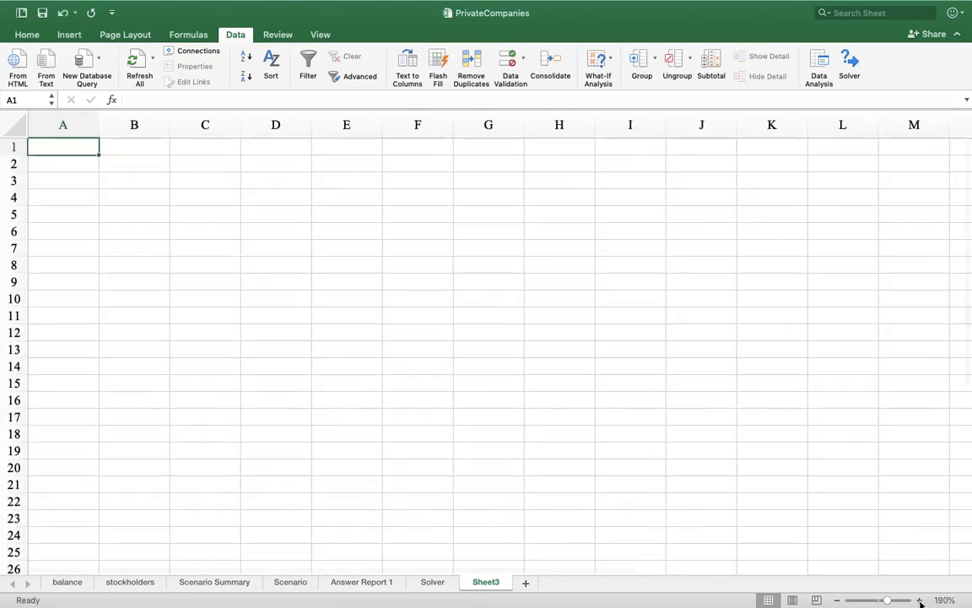
type("x")
key("Tab")
type("f")
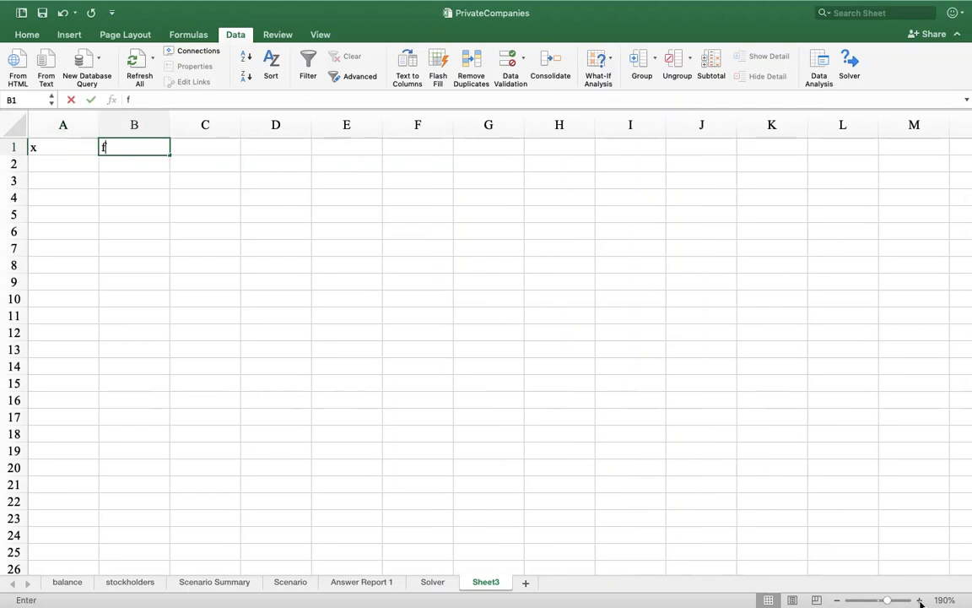
type("(x)")
key("Return")
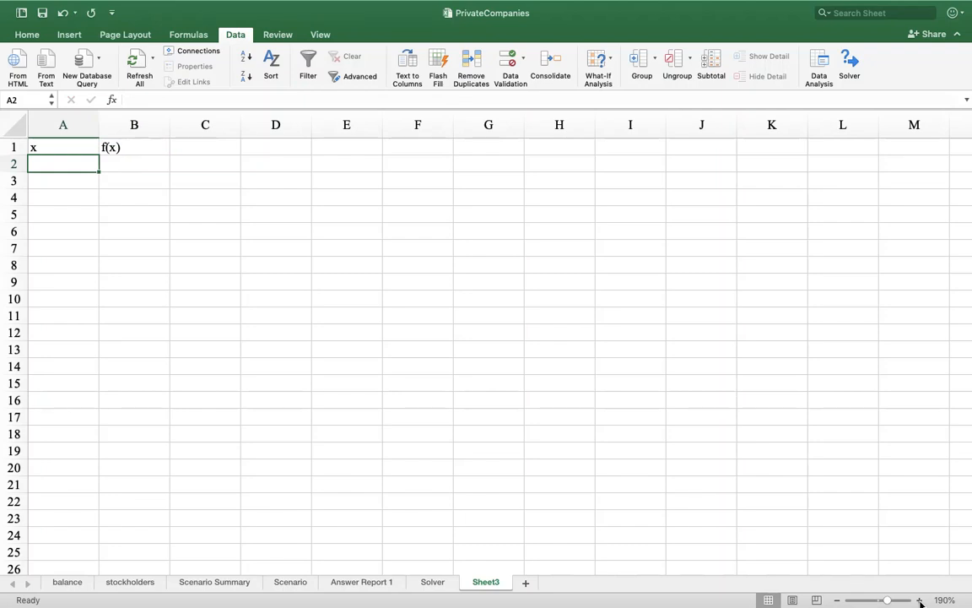
- Enter -1 in A2 and -0,9 in A3, and extend the series down column A to 6 in row 72
type("-1")
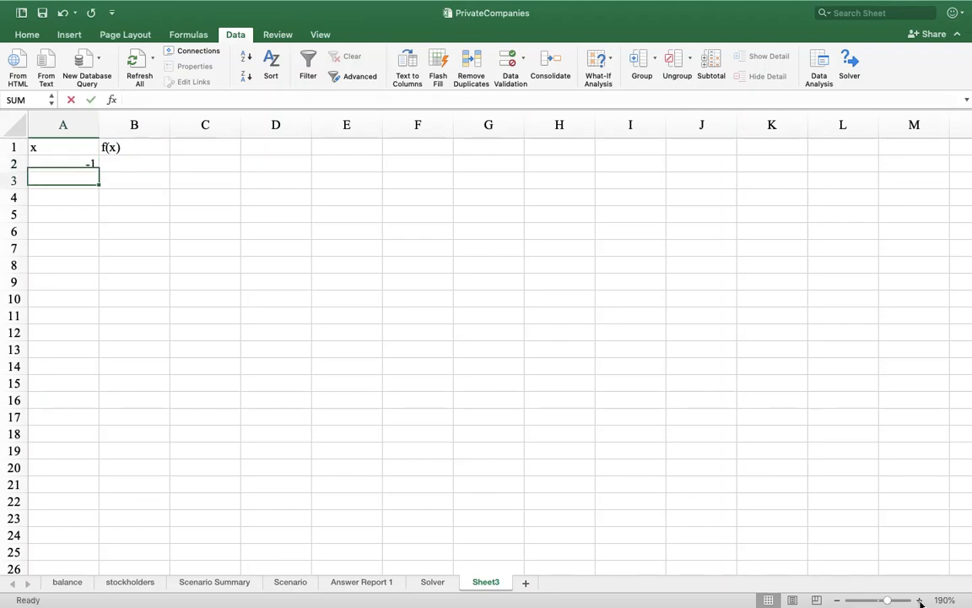
key("Return")
type("-0,9")
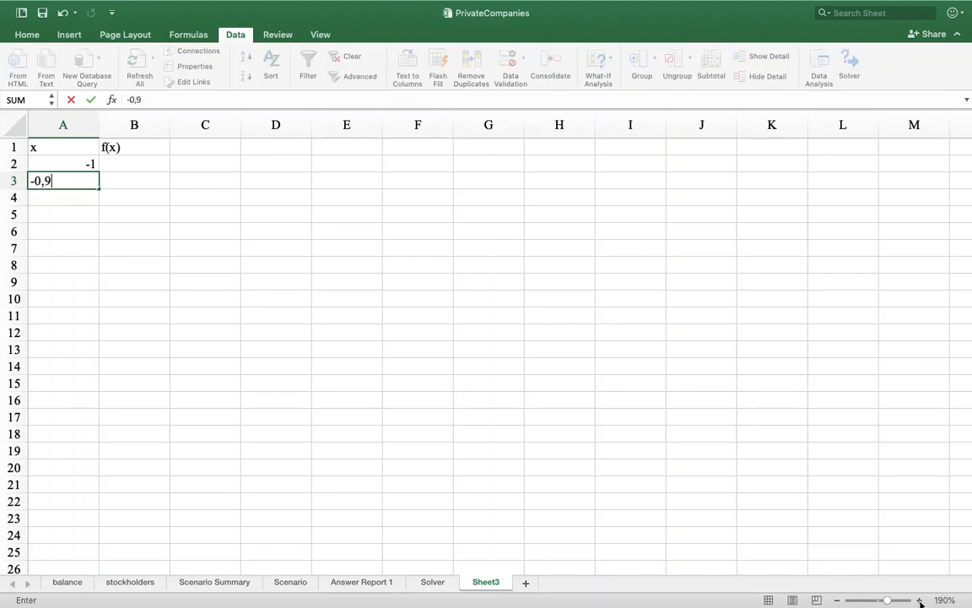
key("Return")
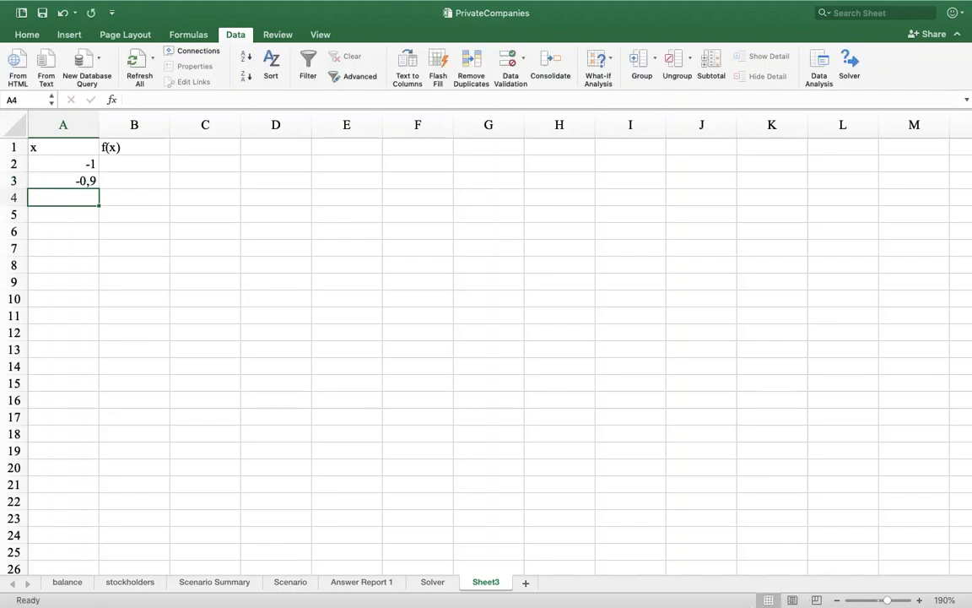
left_click_drag(61, 169, 100, 228)
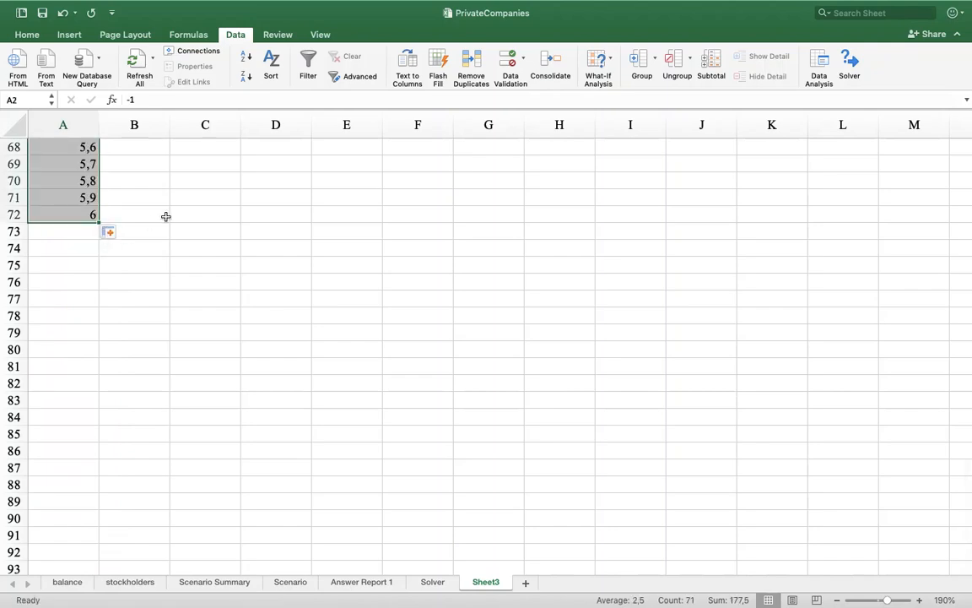
- Enter the logistic formula =1/(1+EXP(-(A2-3))) in cell B2
scroll(175, 210, "up", 15)
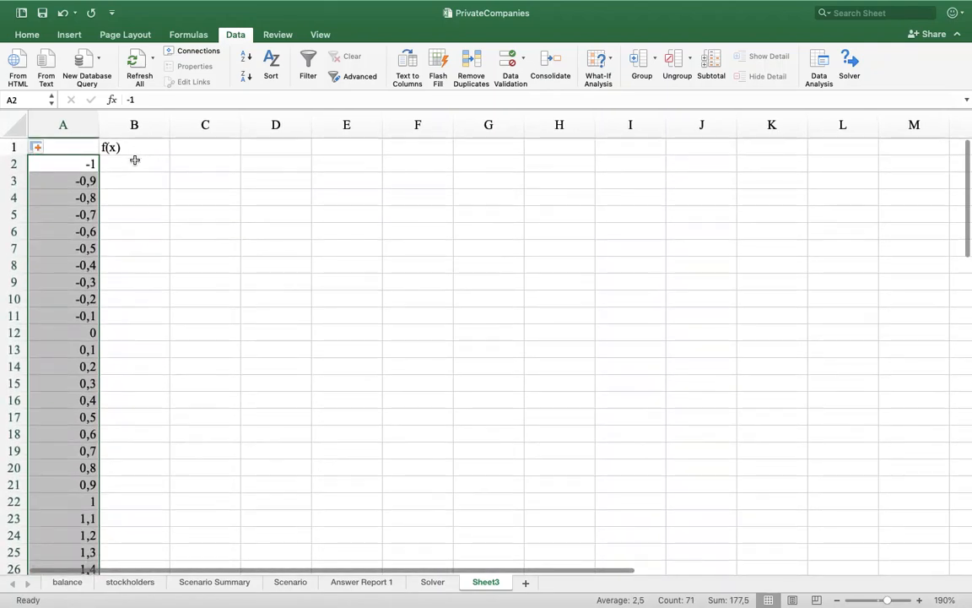
left_click(134, 160)
type("=")
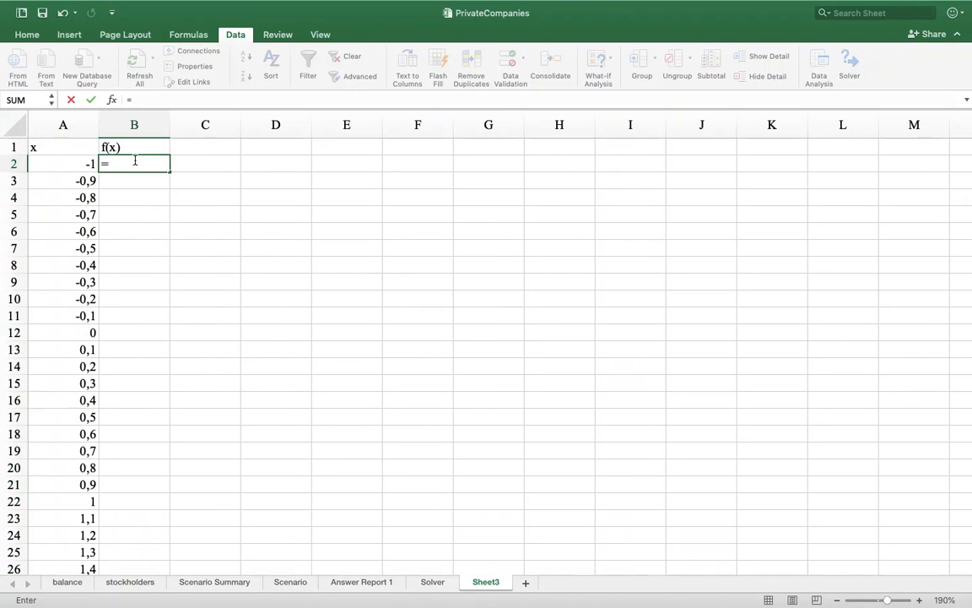
type("1/(1+exp(")
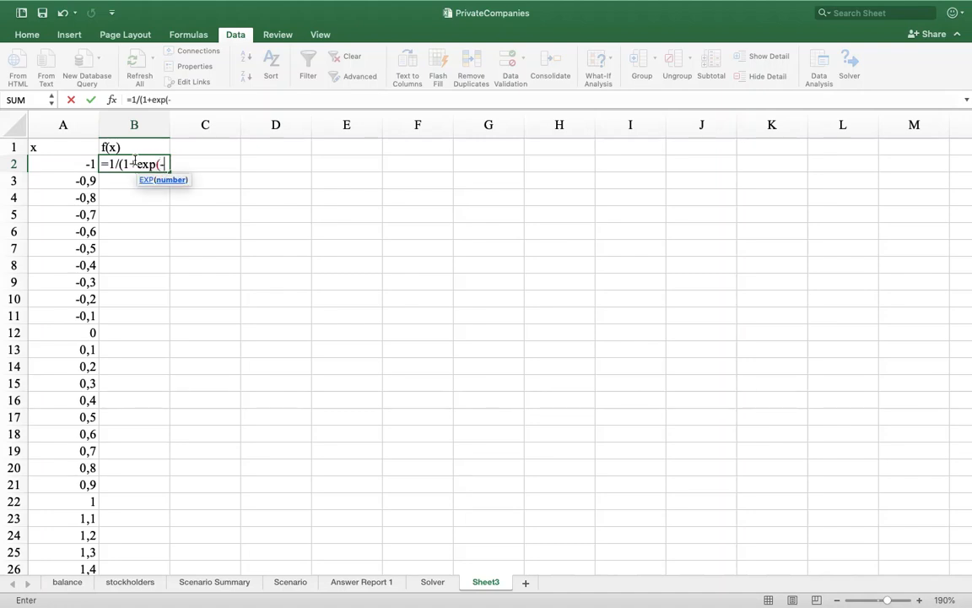
type("-(")
left_click(76, 161)
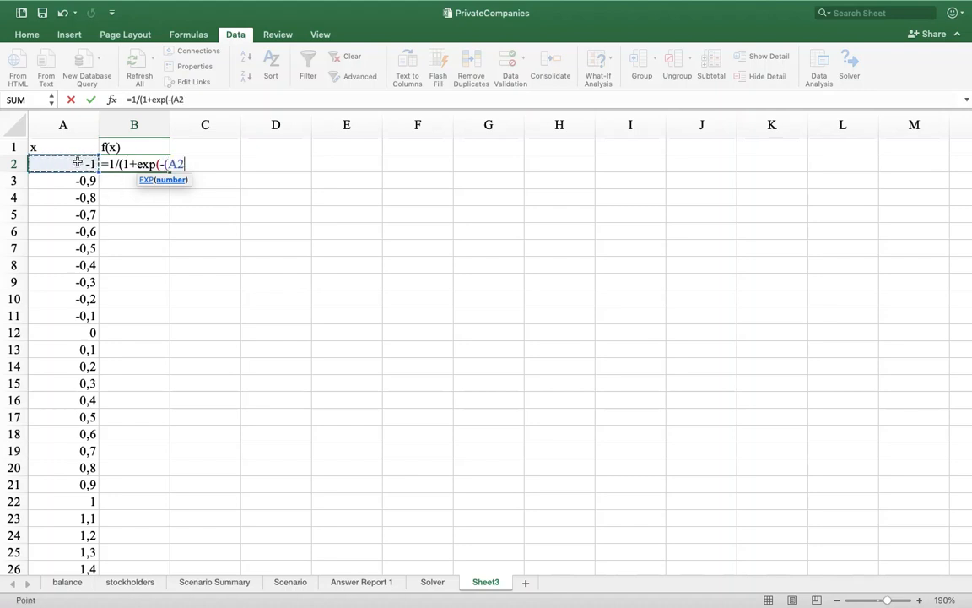
type("-3))")
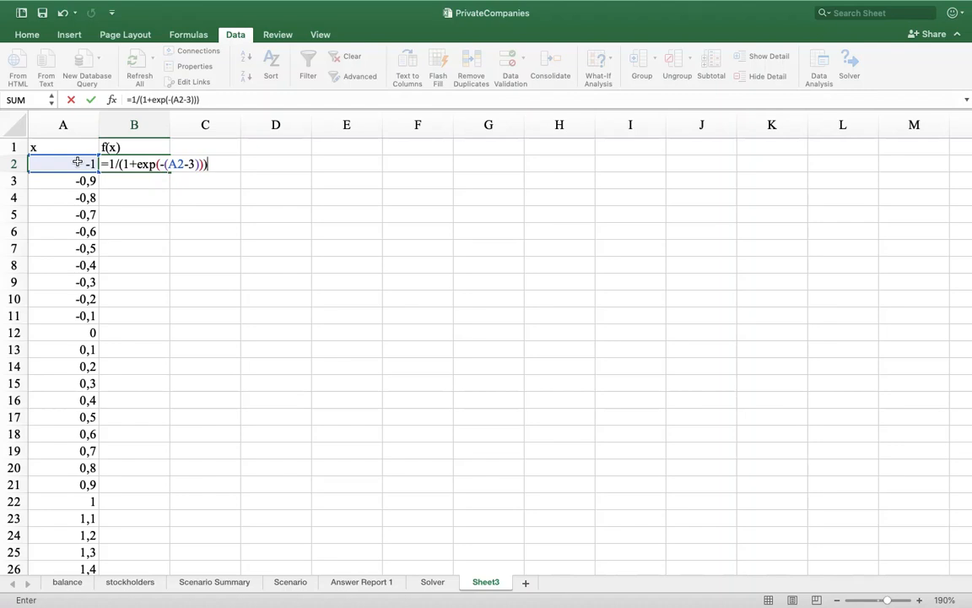
type(")")
key("Return")
- Fill the B2 formula down to B72 and check that it reaches the last x value
left_click(150, 164)
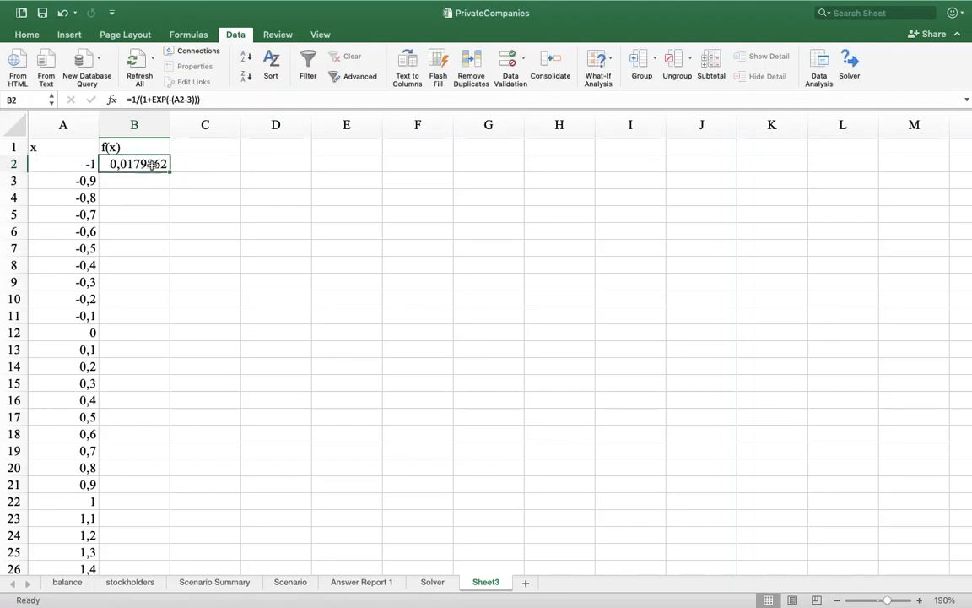
double_click(168, 172)
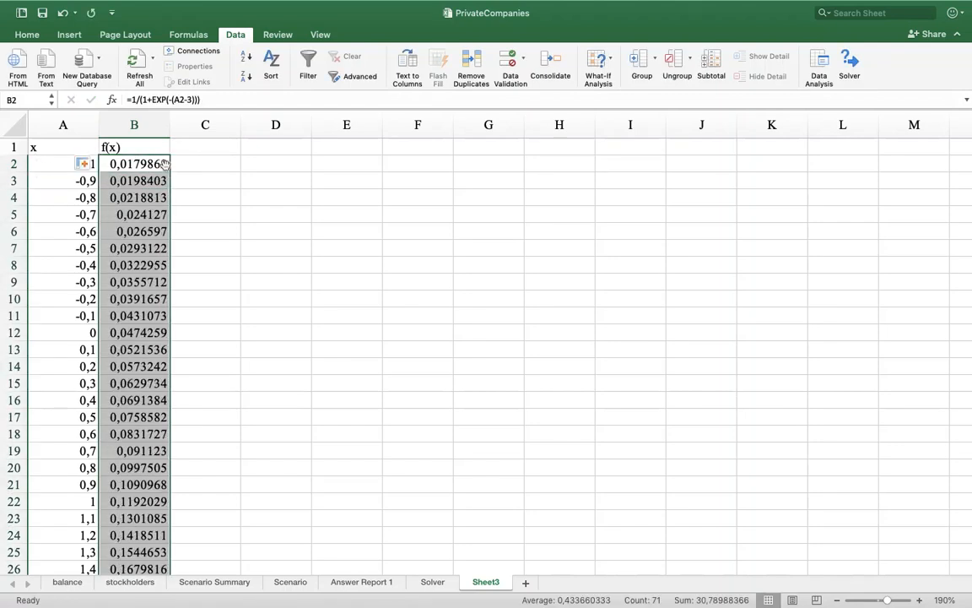
scroll(167, 319, "down", 5)
scroll(166, 319, "down", 10)
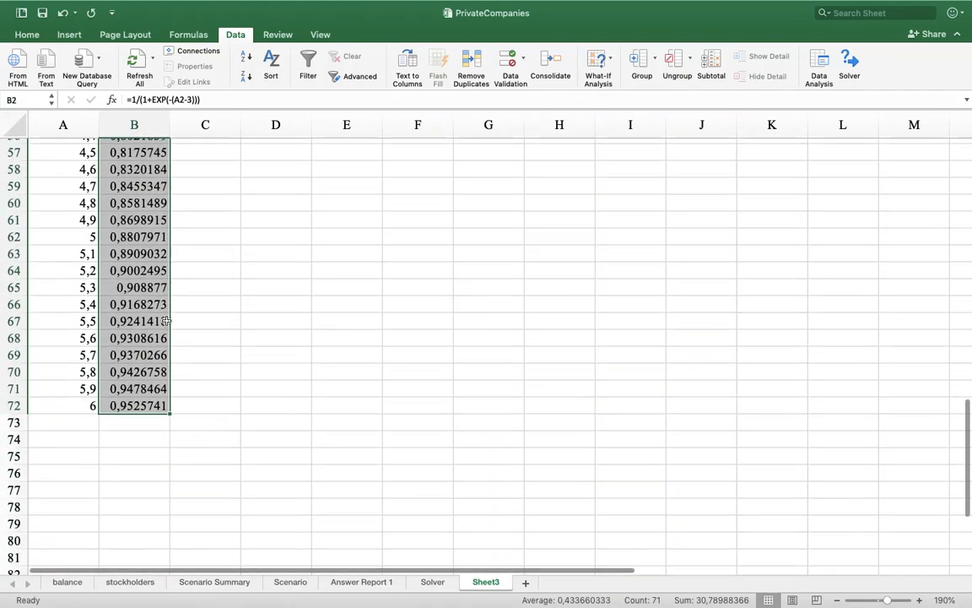
scroll(166, 319, "up", 15)
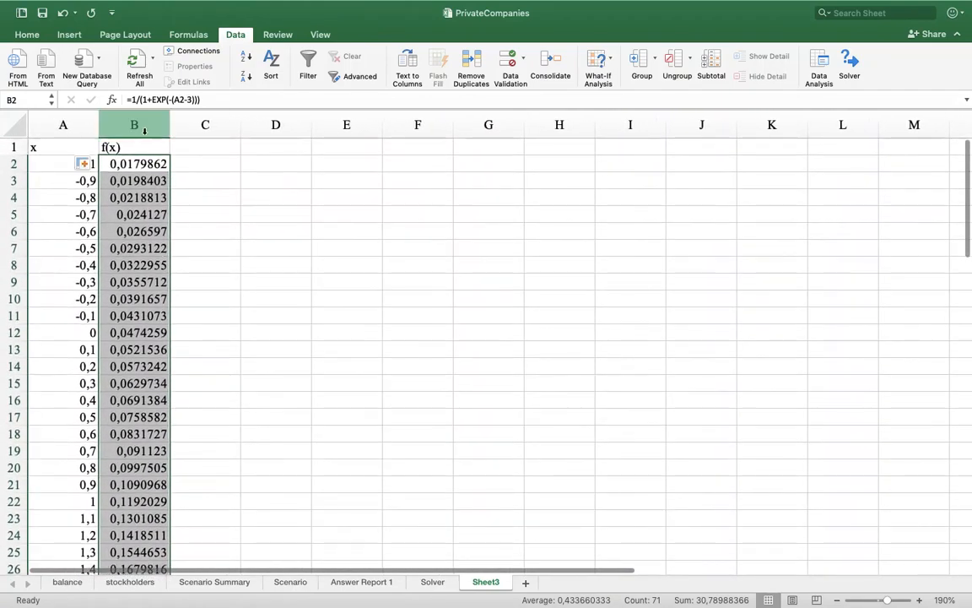
- Insert a scatter chart with straight lines and no markers from columns A and B, and enlarge it slightly
left_click_drag(131, 116, 73, 116)
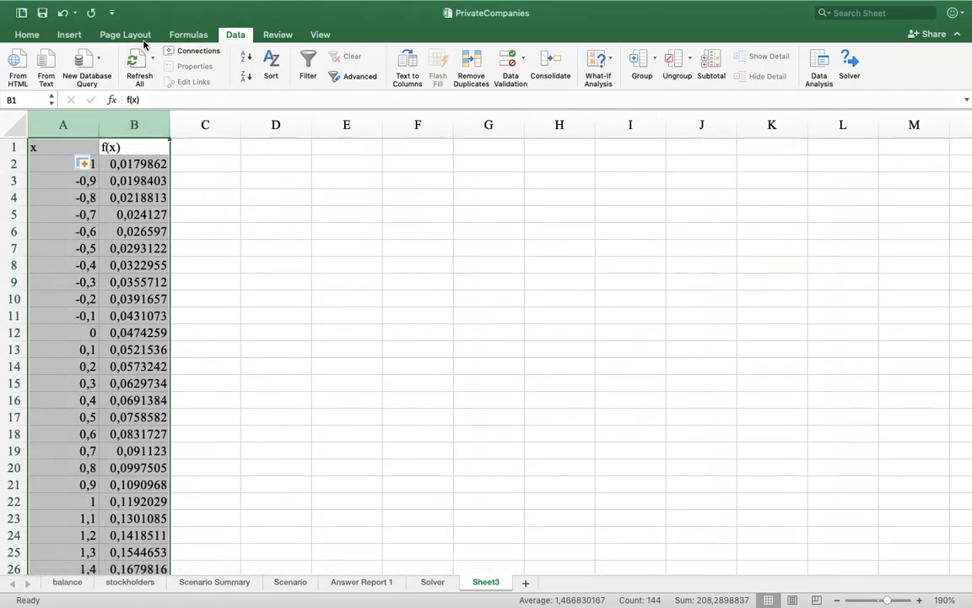
left_click(71, 38)
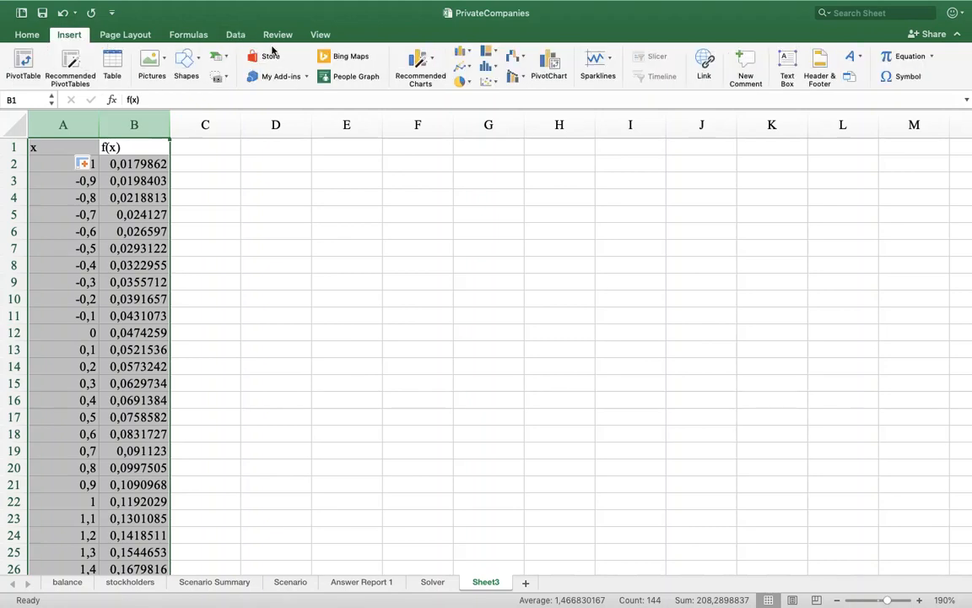
left_click(489, 82)
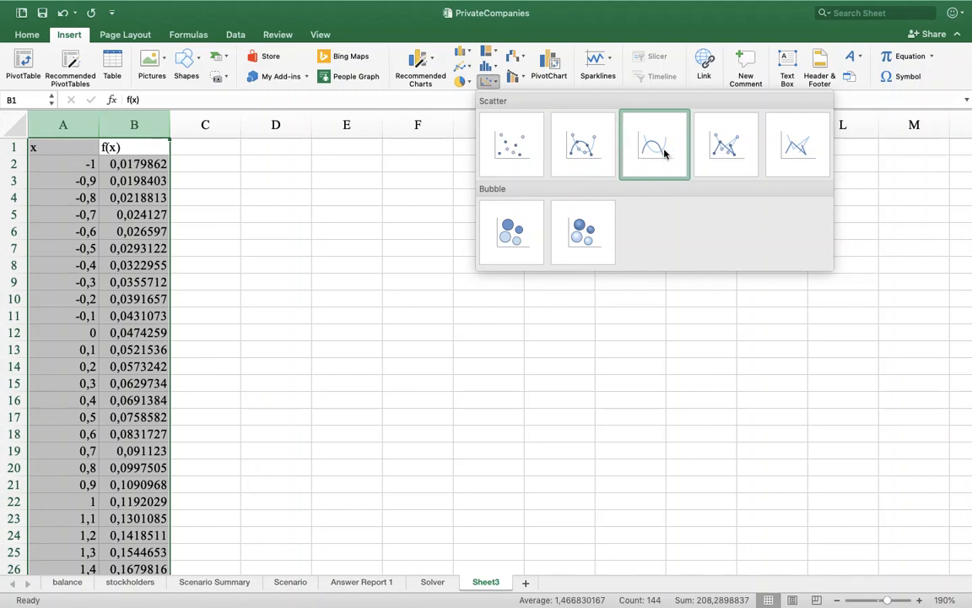
left_click(799, 152)
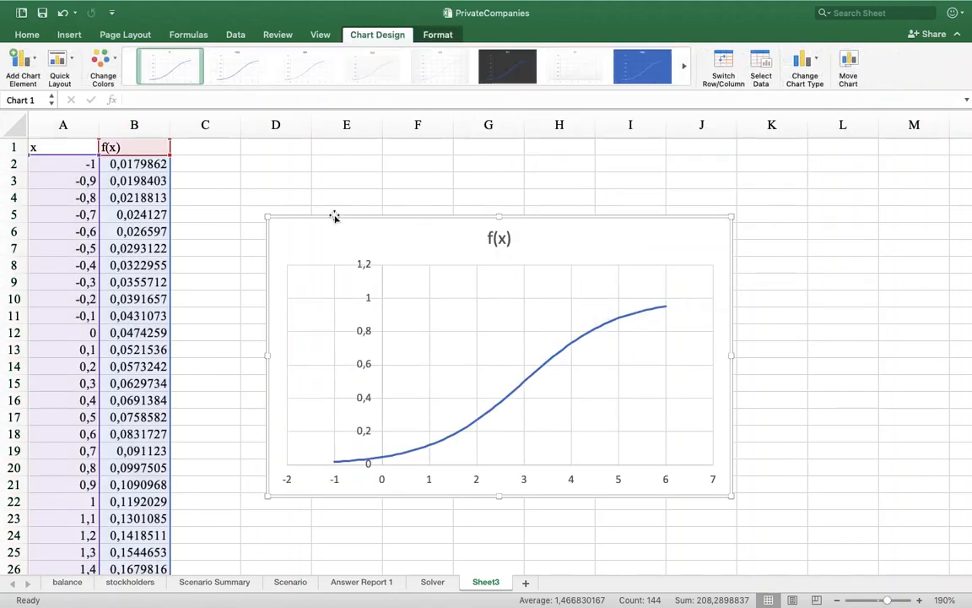
left_click_drag(268, 216, 251, 194)
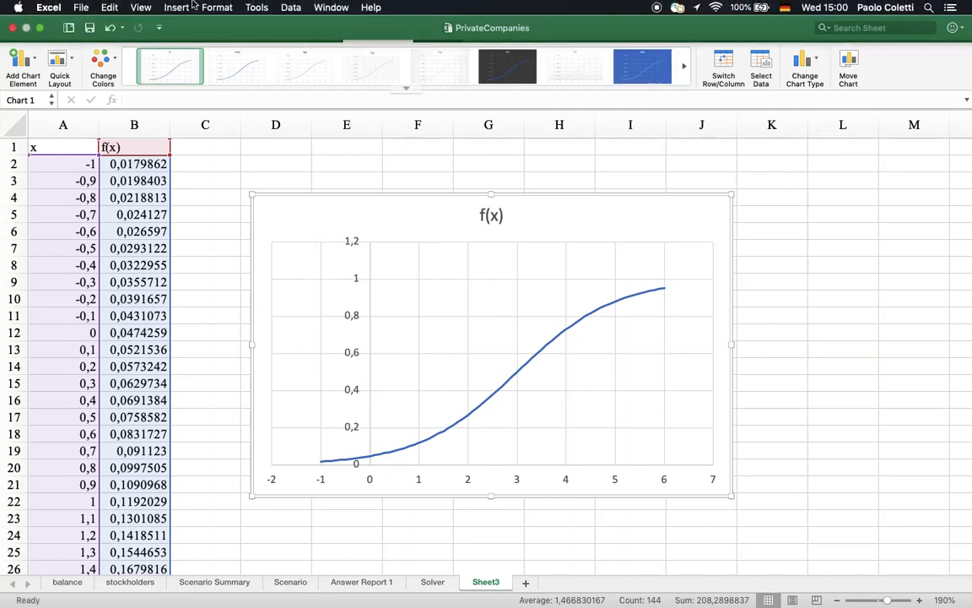
- Quit Excel and return to the Finder window showing the exam files
left_click(43, 7)
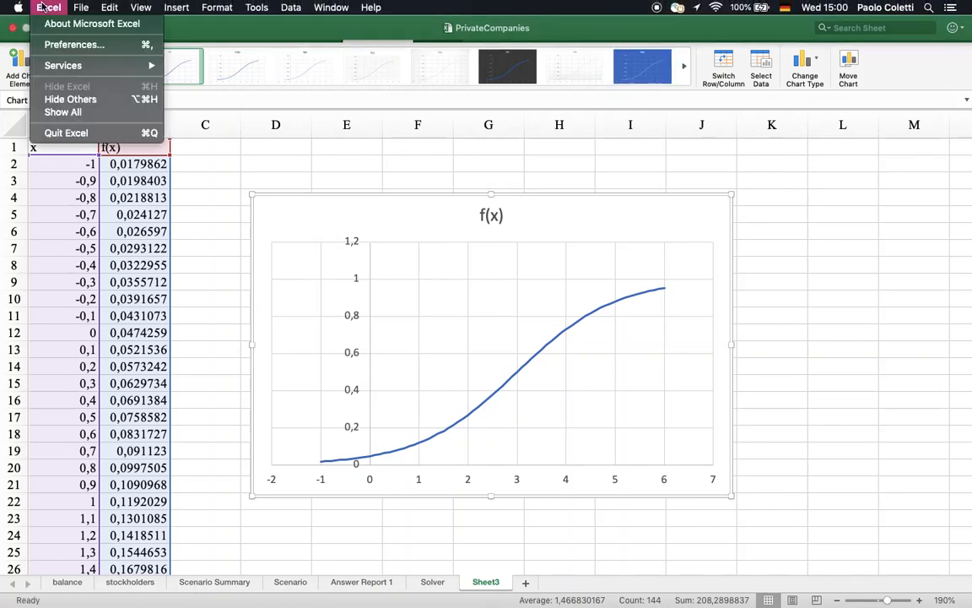
left_click(76, 132)
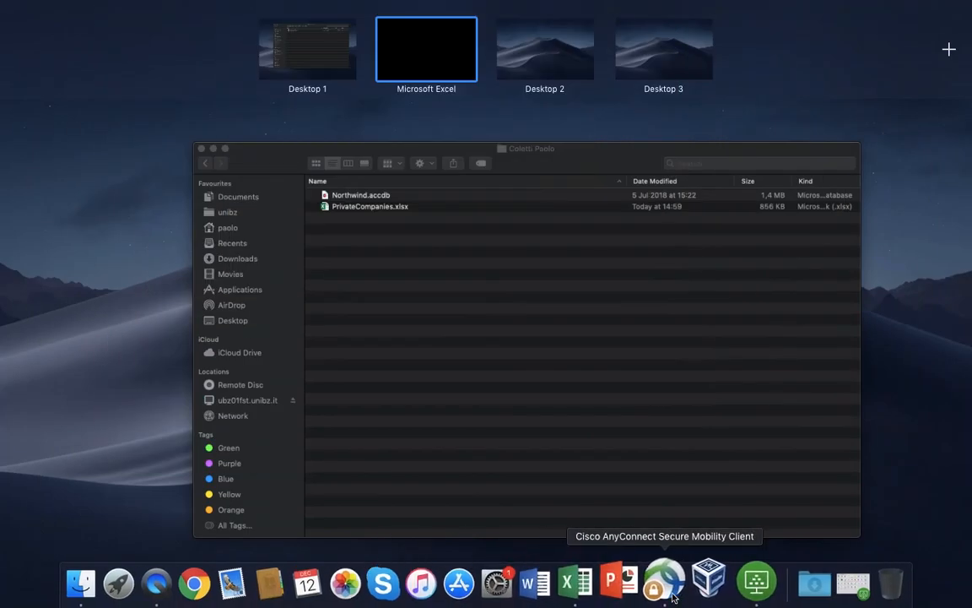
left_click(388, 49)
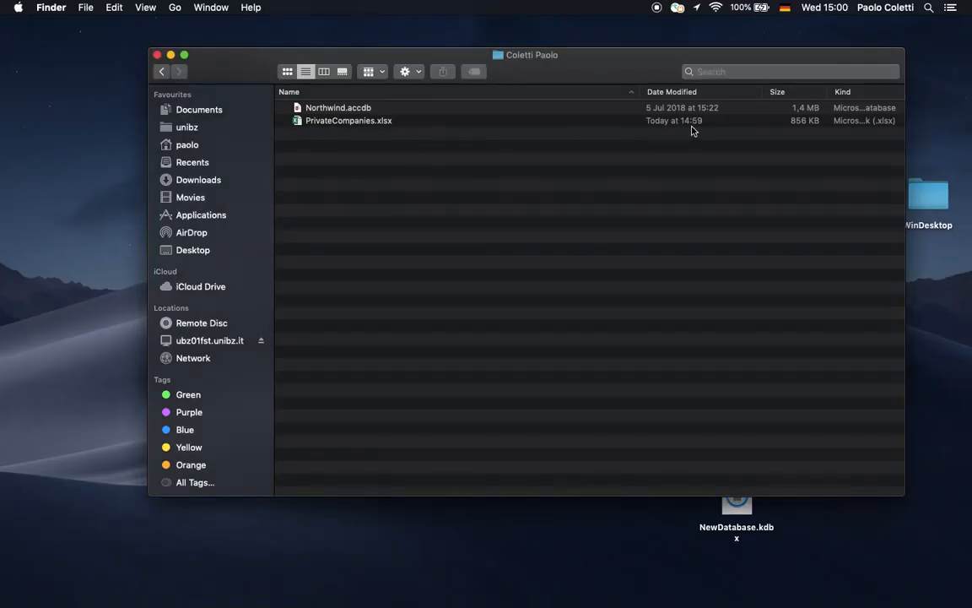
- Close the Finder window and disconnect the Cisco AnyConnect VPN
left_click(157, 54)
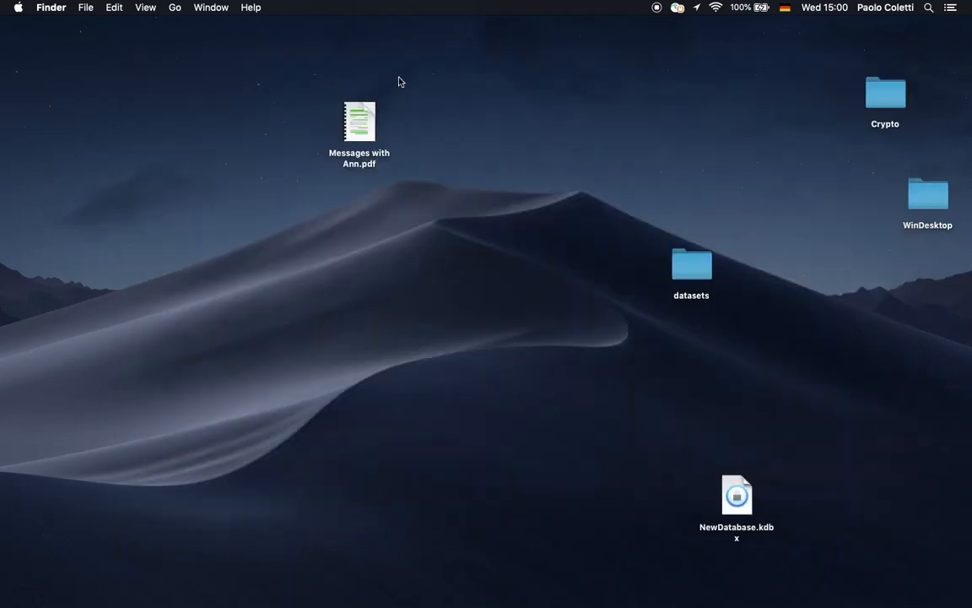
left_click(678, 8)
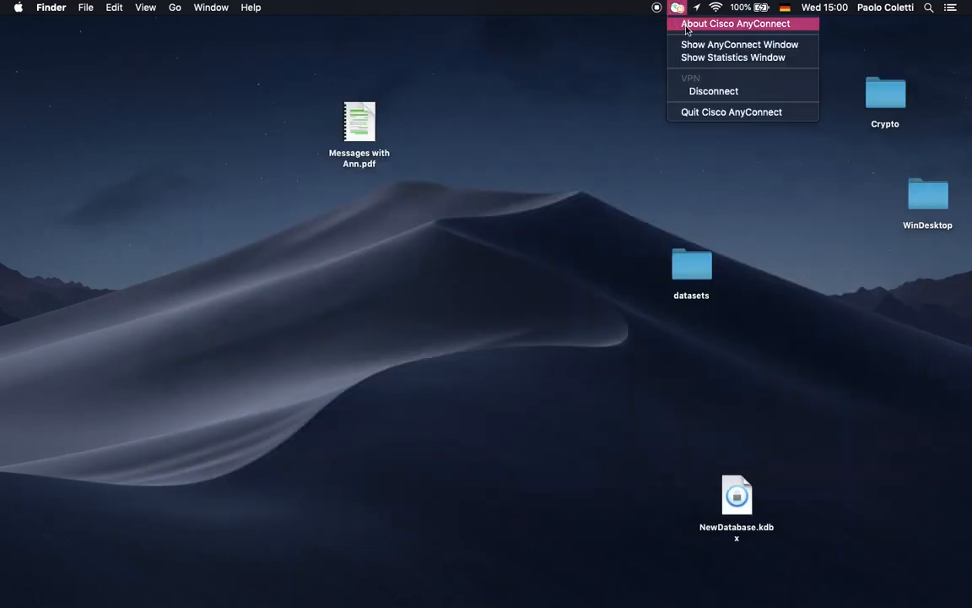
left_click(688, 91)
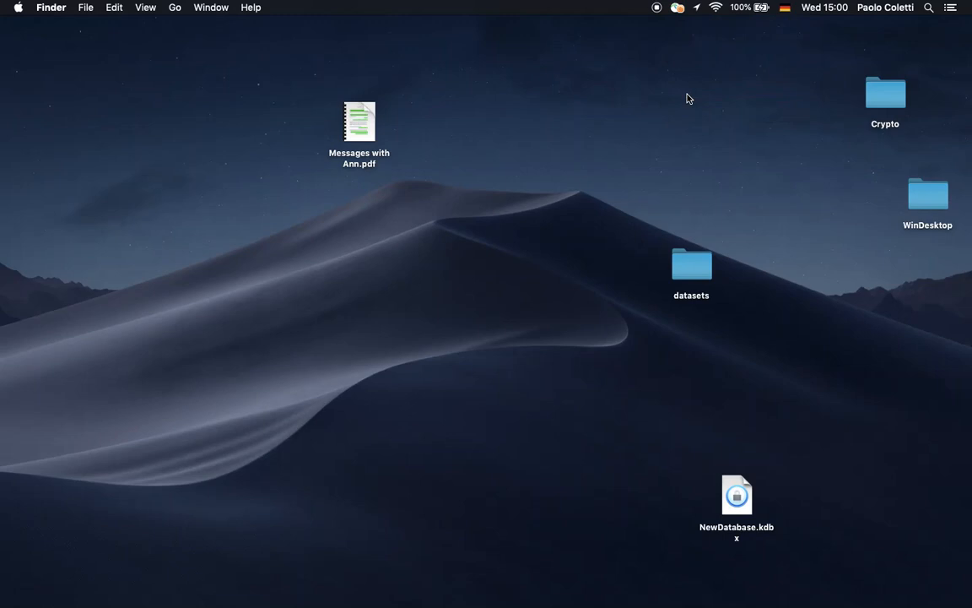
- Switch to VMware Horizon Client and launch the Windows Labs desktop
key("ctrl+Up")
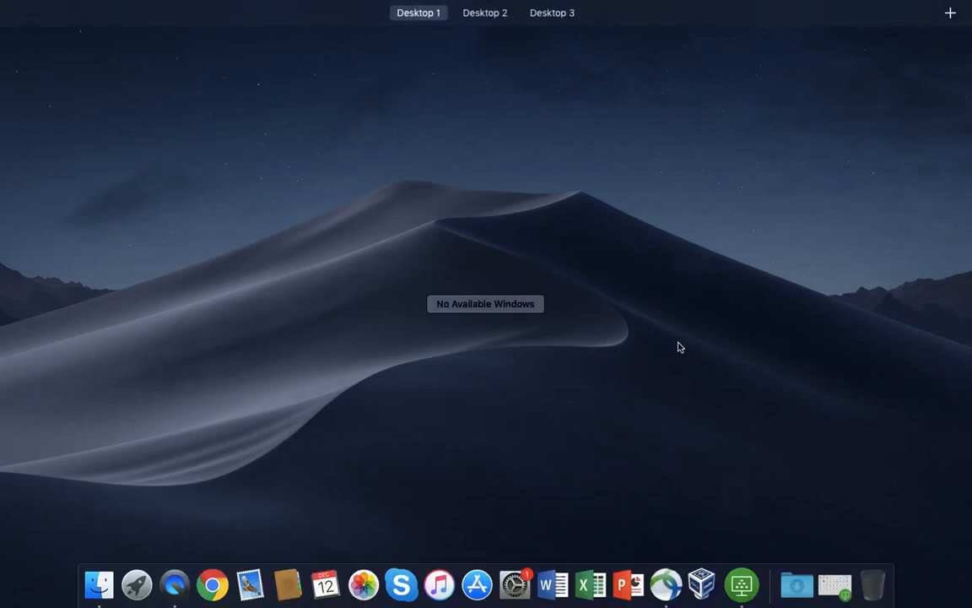
left_click(746, 595)
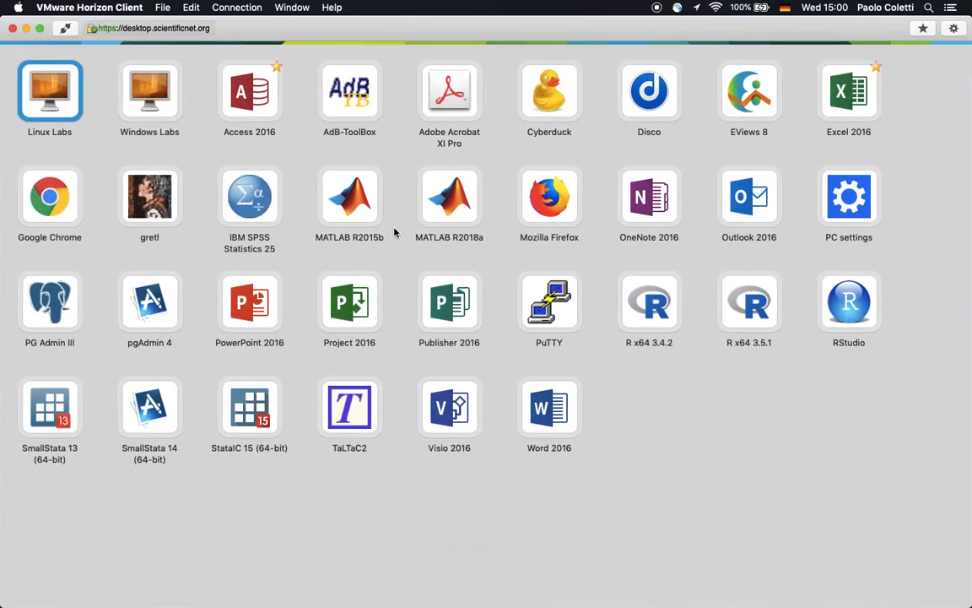
left_click(141, 107)
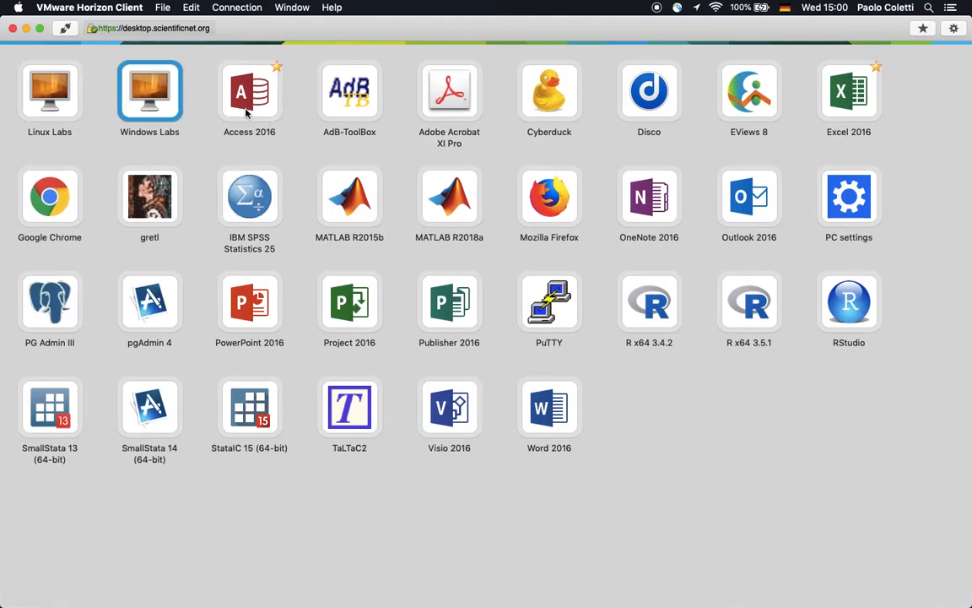
double_click(147, 99)
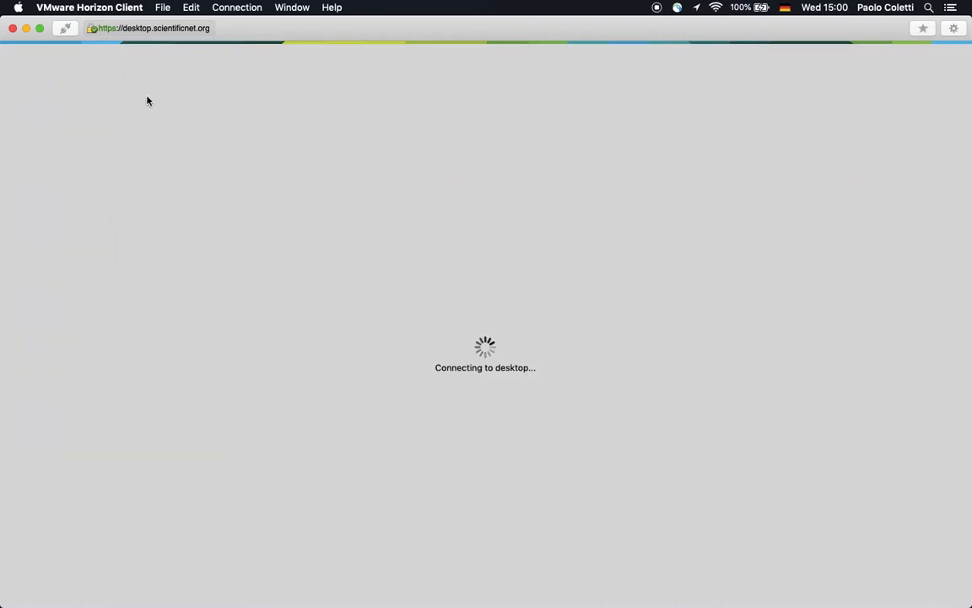